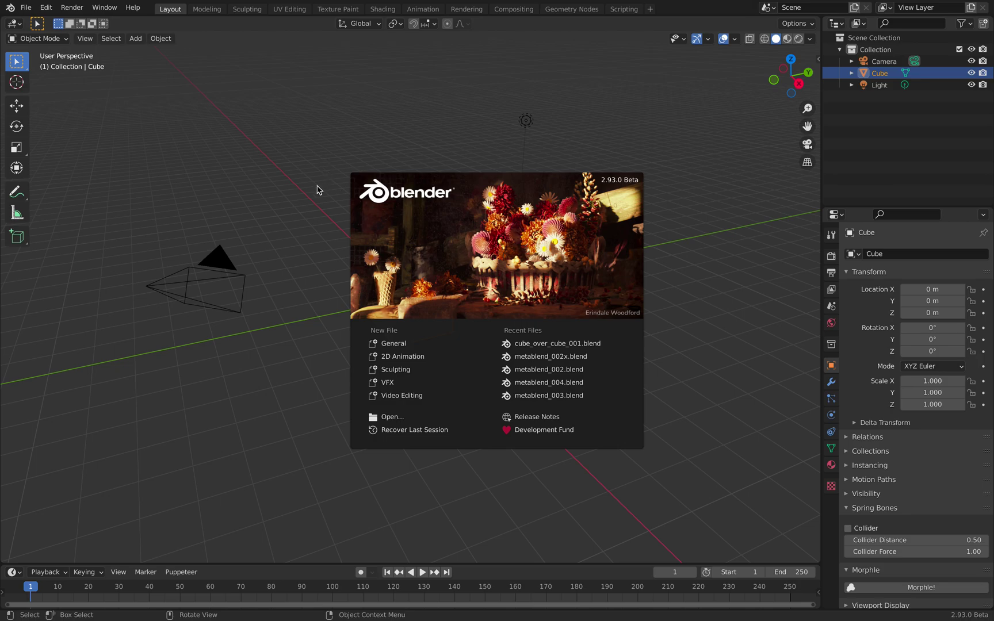
- Close the splash screen to reach the default scene with its cube
left_click(345, 179)
scroll(433, 226, "up", 5)
middle_click_drag(440, 229, 466, 222)
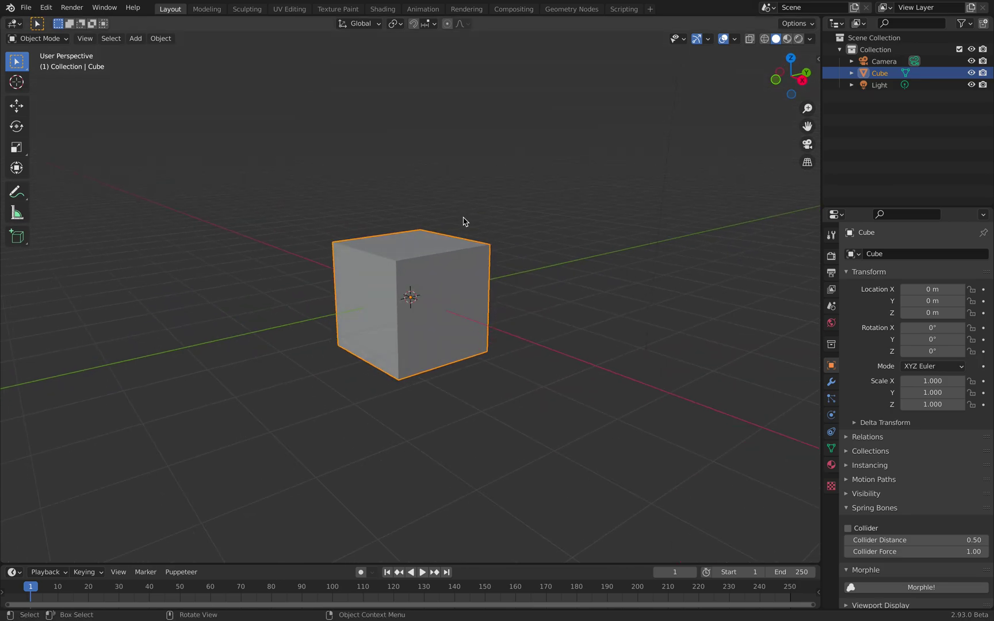
scroll(467, 222, "up", 2)
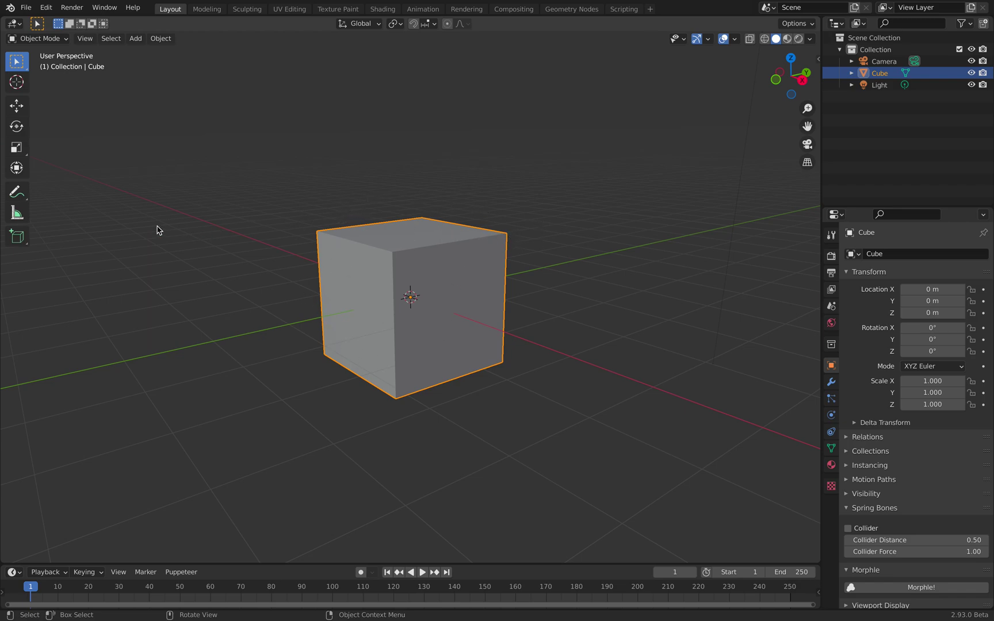
- Draw a long box out of the default cube's +X face with the Add Cube tool, and a tall box on top of it
left_click(24, 241)
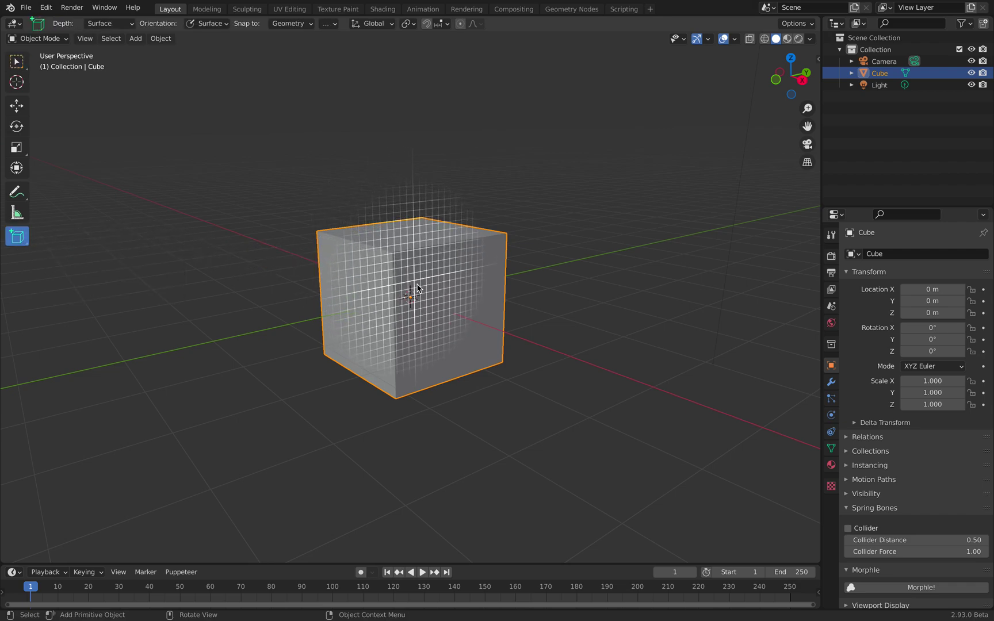
left_click_drag(423, 286, 486, 349)
left_click(628, 371)
middle_click_drag(628, 370, 570, 267)
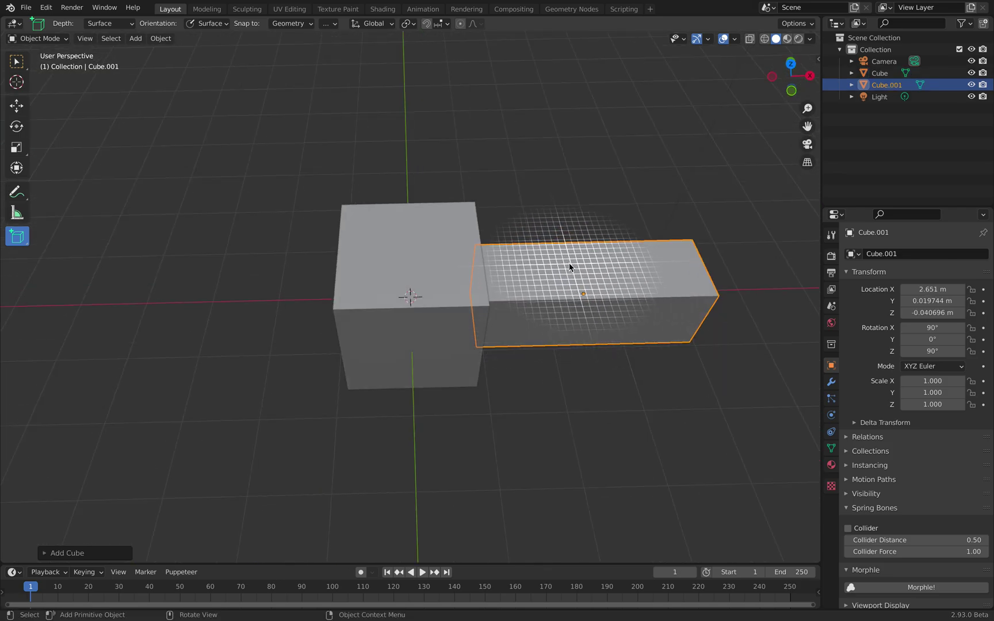
left_click_drag(570, 266, 653, 316)
left_click(670, 173)
- Draw a tall tower box on top of the default cube and another box out of the cube's -Y face
middle_click_drag(671, 174, 395, 291)
left_click_drag(503, 326, 504, 327)
left_click(505, 178)
middle_click_drag(475, 318, 515, 262)
left_click_drag(450, 313, 525, 389)
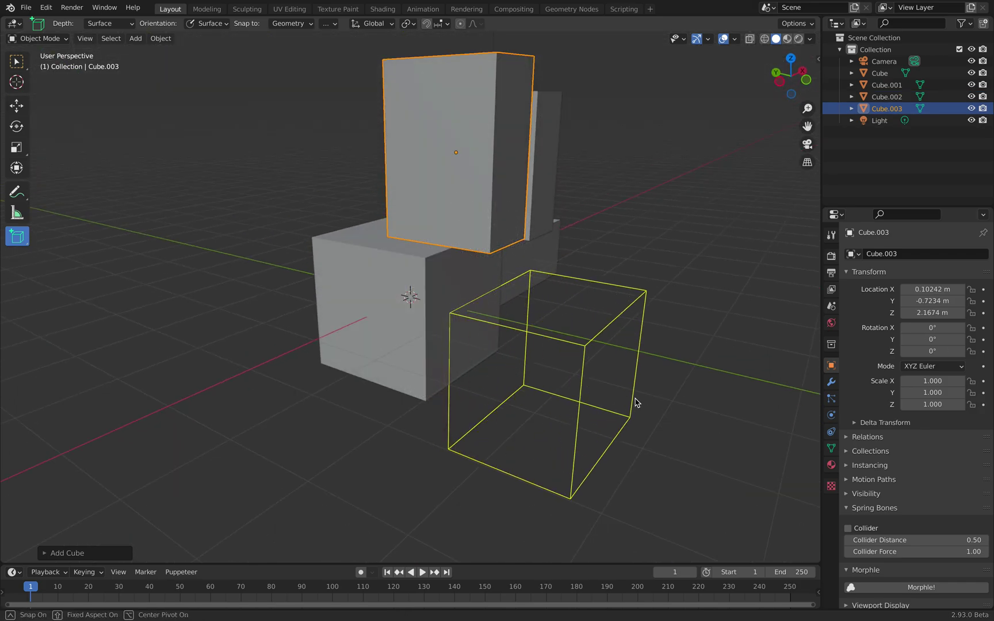
left_click(637, 401)
- Draw a box out of the default cube's -X face and an upright box on top of the -Y side box
middle_click_drag(637, 401, 486, 363)
left_click_drag(486, 363, 506, 371)
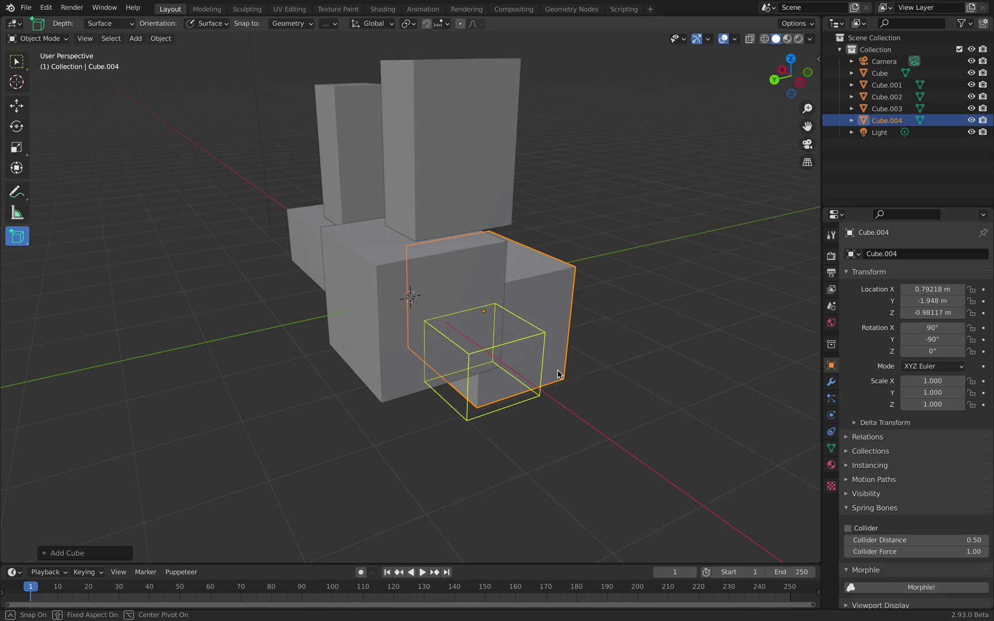
left_click(650, 401)
middle_click_drag(620, 357, 512, 348)
left_click_drag(541, 296, 572, 329)
left_click(595, 168)
- Draw a long thin arm out of the central tower's +Y face and a thin upright slab on the tower's top
scroll(576, 185, "down", 3)
middle_click_drag(513, 214, 645, 237)
left_click_drag(390, 203, 409, 229)
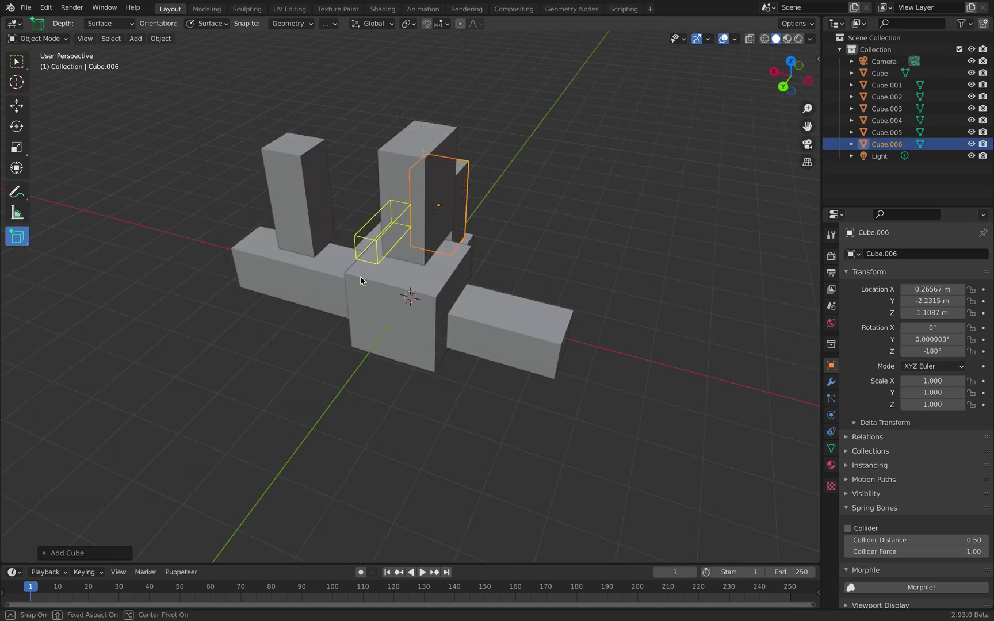
left_click(339, 299)
middle_click_drag(339, 300, 443, 189)
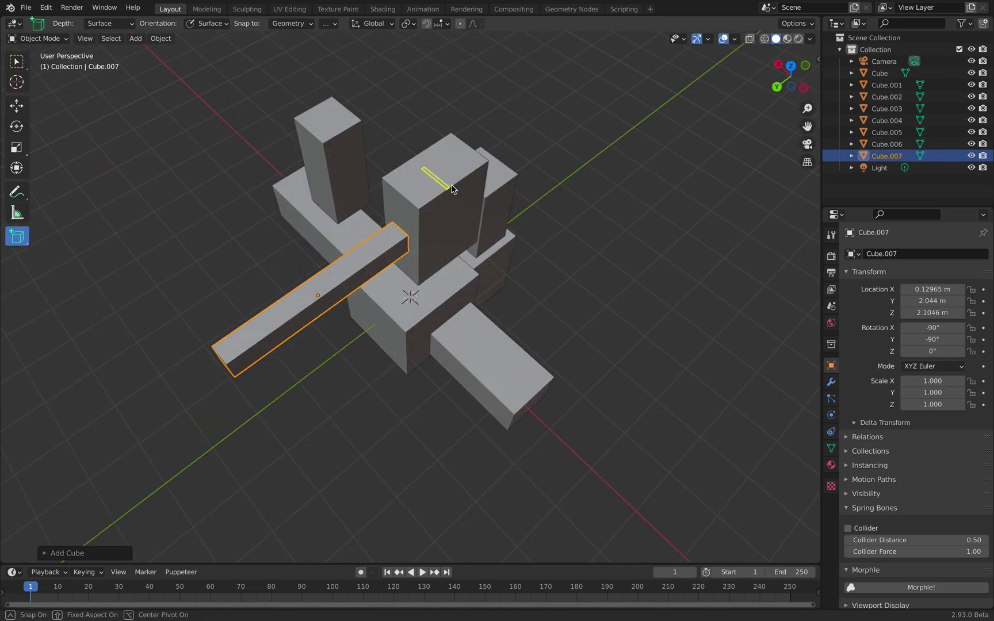
left_click(502, 117)
- Draw a long box out of the central tower's -X face and a flat one out of the -Y side box in the same direction
mouse_move(504, 222)
middle_mouse_down()
mouse_move(449, 187)
mouse_move(409, 196)
middle_mouse_up()
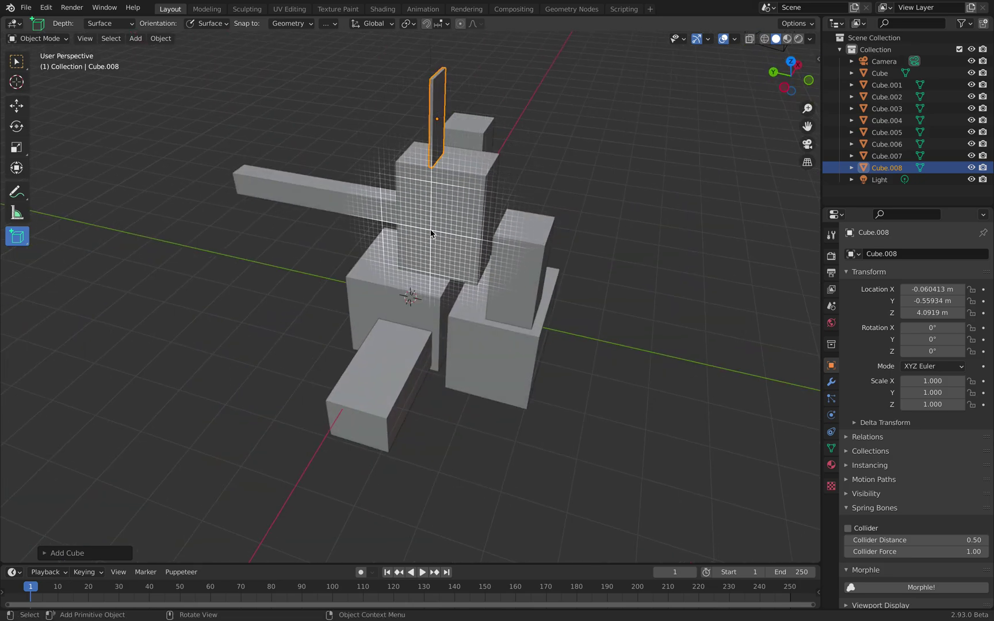
left_click_drag(430, 232, 463, 272)
left_click(323, 413)
middle_click_drag(413, 421, 397, 402)
left_click_drag(450, 356, 519, 403)
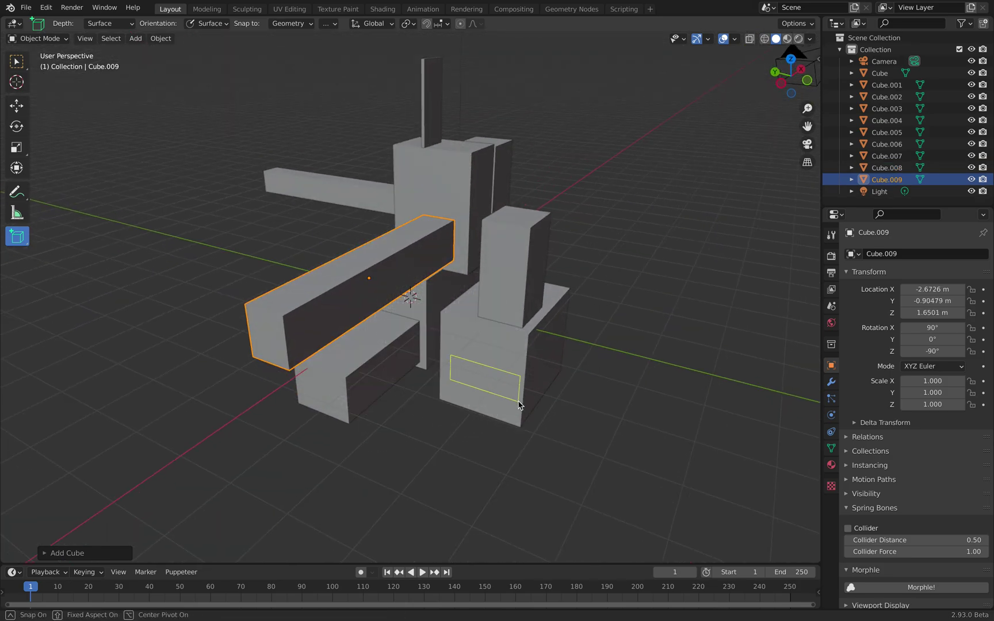
left_click(381, 500)
- Draw two boxes extending in +Y, one from the -X side box and one from the default cube's +Y face
middle_click_drag(444, 388, 453, 348)
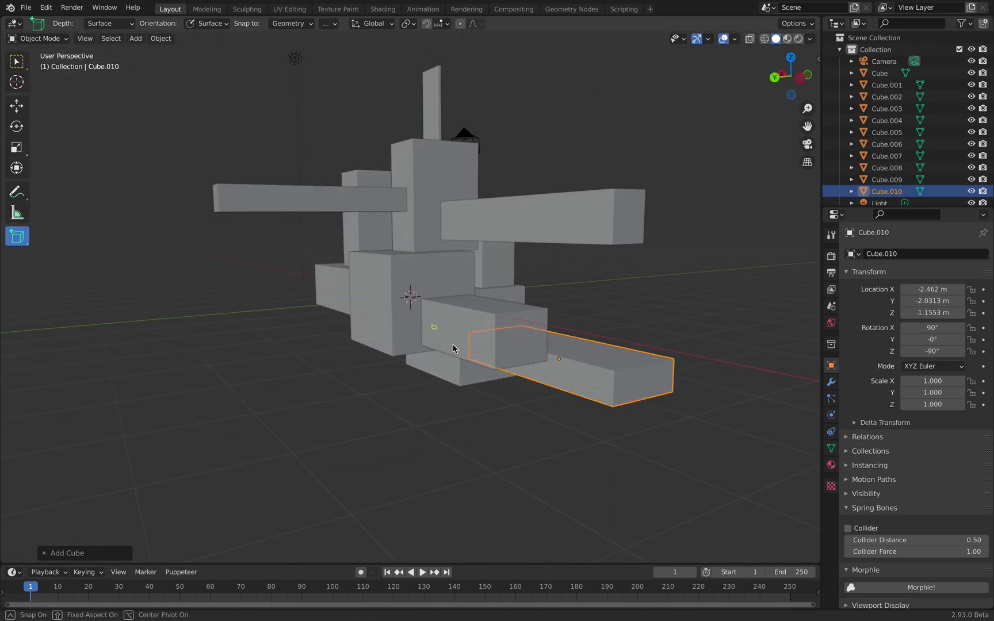
left_click(284, 368)
middle_click_drag(345, 331, 422, 315)
left_click_drag(400, 304, 481, 355)
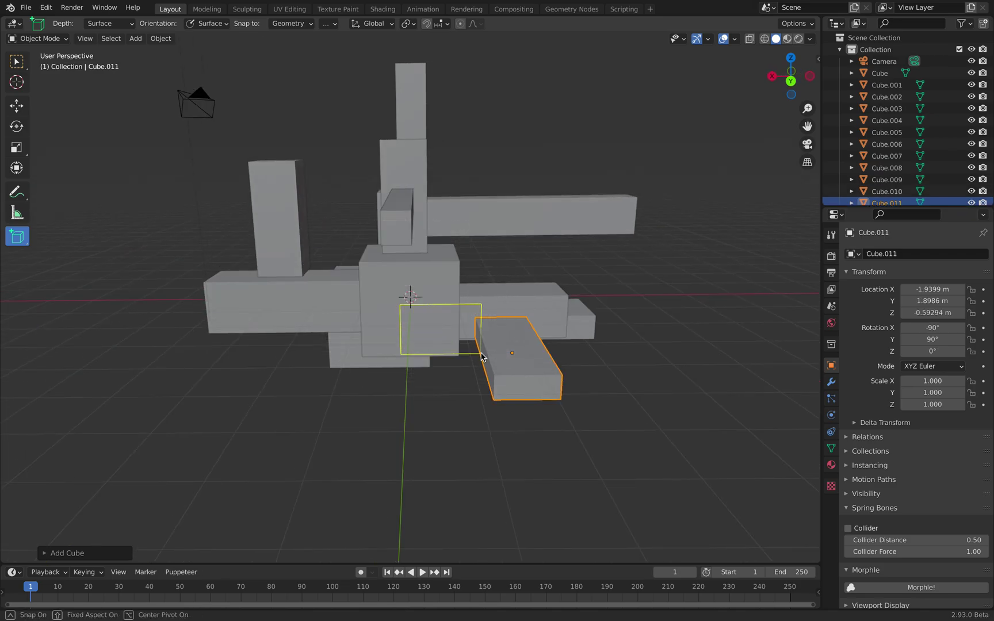
left_click(457, 496)
middle_click_drag(450, 319, 203, 169)
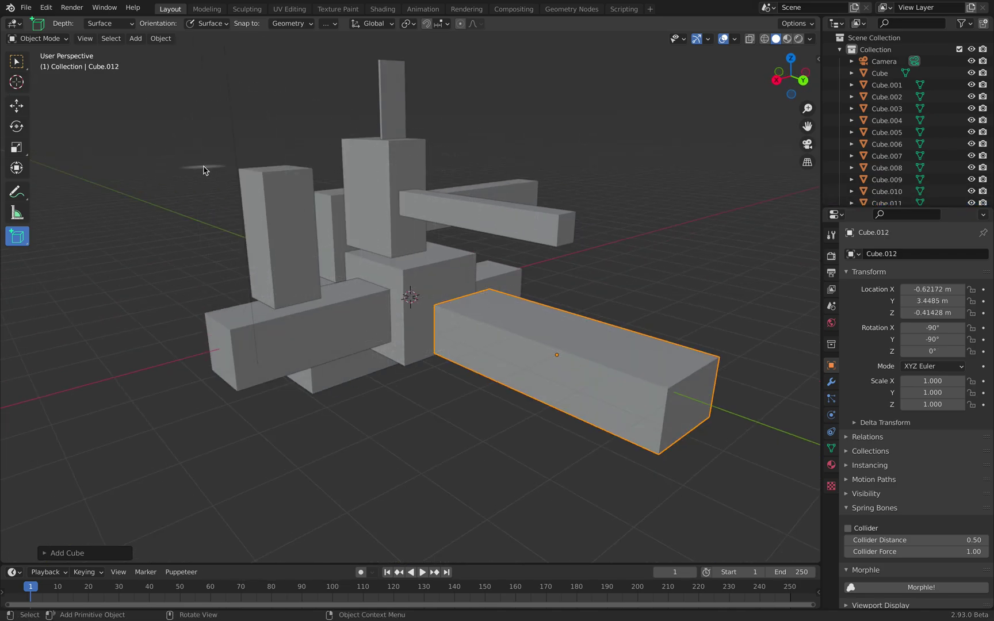
- Select all the boxes with box selection and join them into one mesh, with the upright box on the -Y side box as active object
left_click(47, 42)
left_click(364, 136)
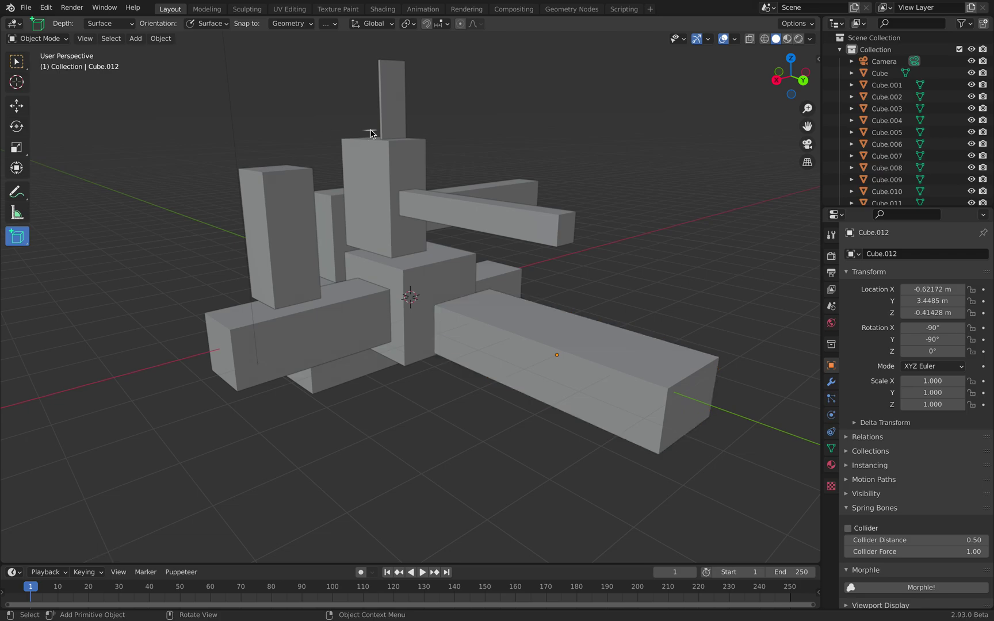
left_click(17, 61)
scroll(403, 161, "down", 5)
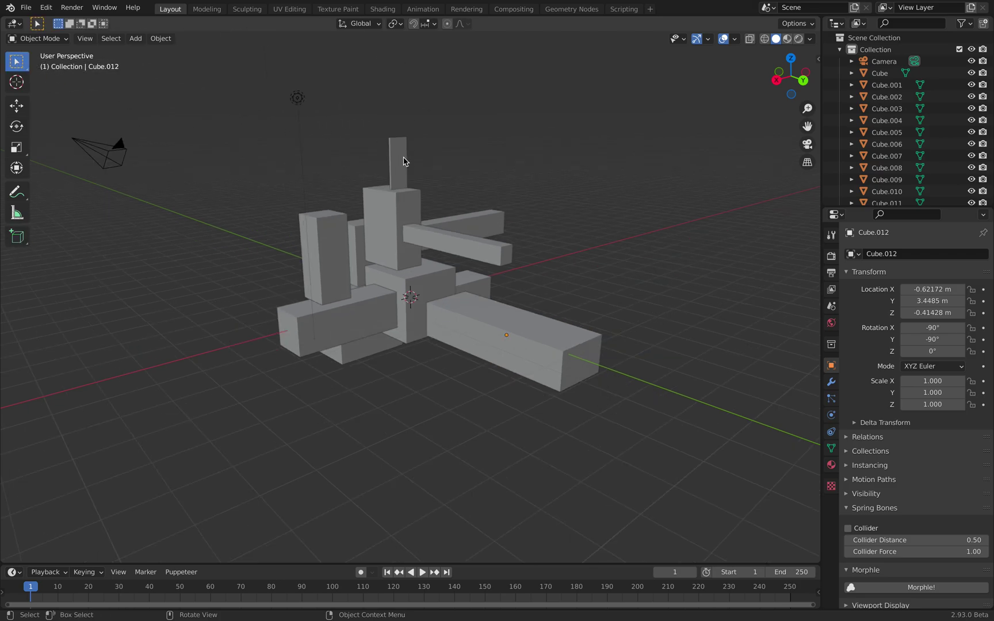
key("b")
left_click_drag(321, 160, 598, 449)
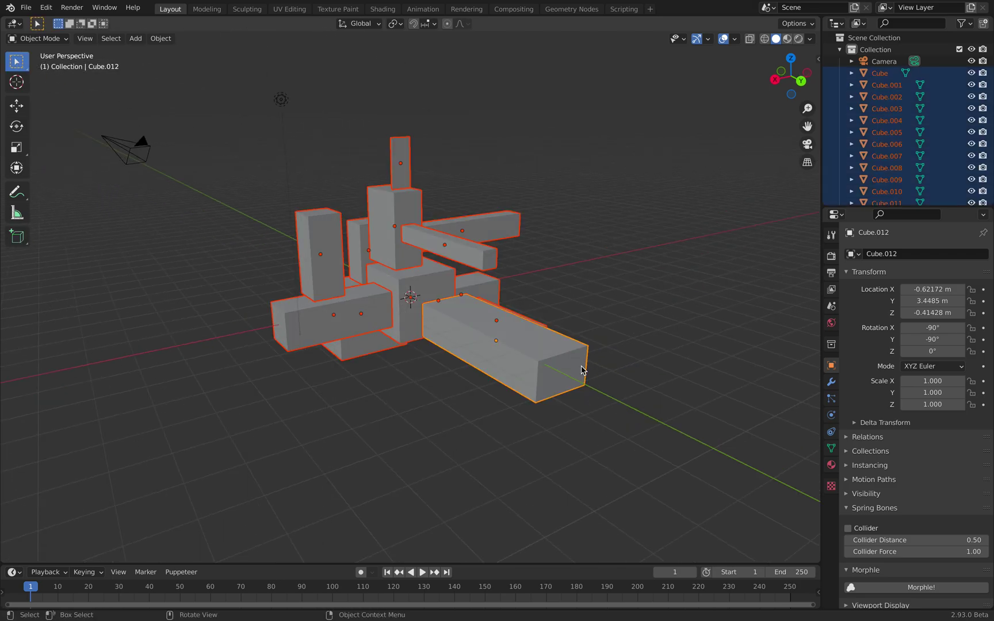
scroll(581, 373, "up", 3)
middle_click_drag(541, 362, 259, 333)
middle_click_drag(442, 333, 496, 277)
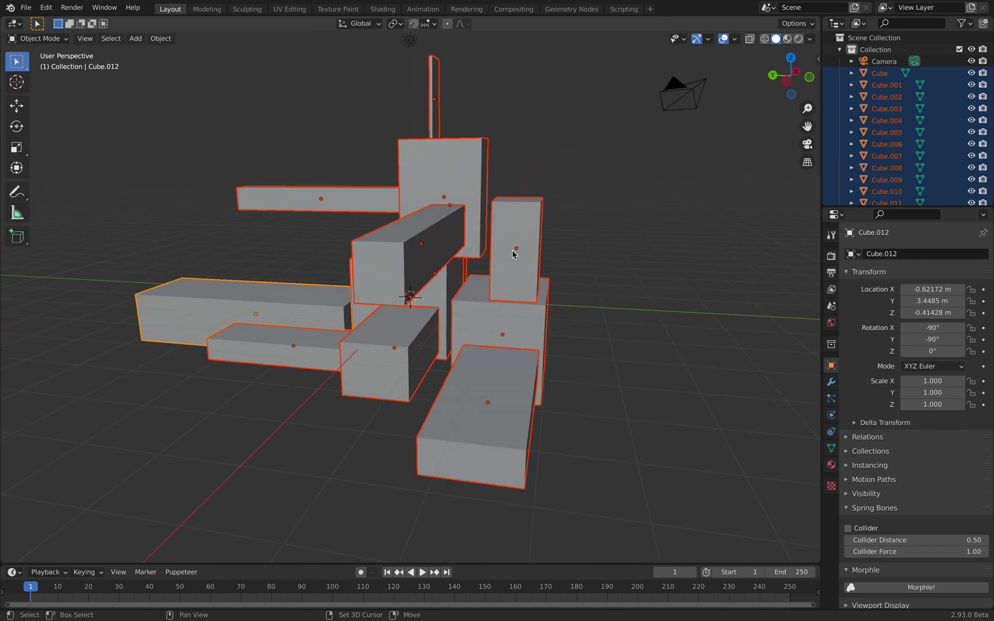
left_click(514, 253, "shift")
key("ctrl+j")
middle_click_drag(561, 257, 653, 320)
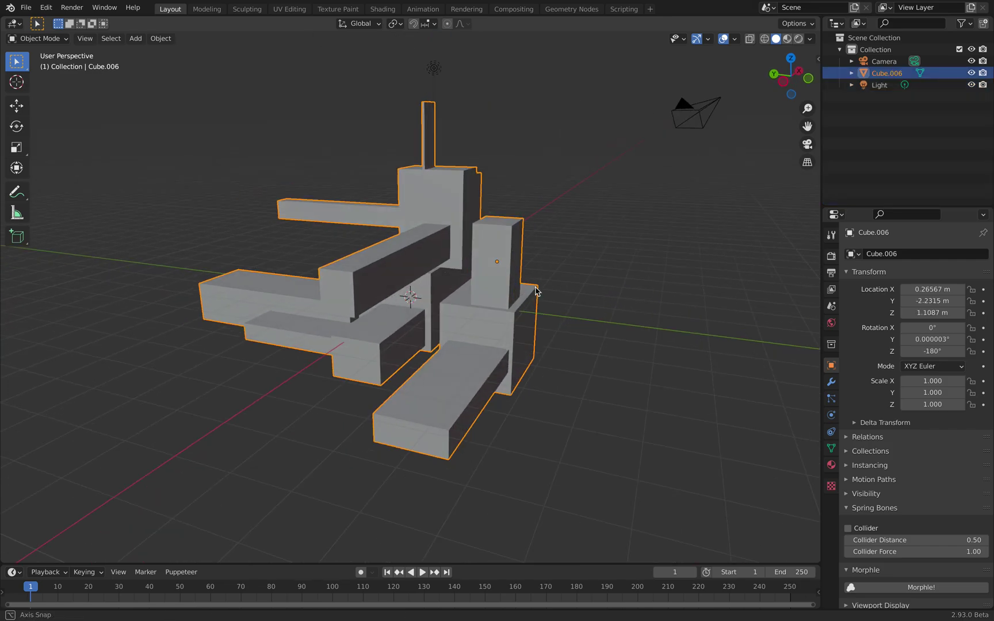
- Try a Remesh modifier on the joined boxes in Blocks and Voxel modes, and remove the modifier
left_click(831, 382)
left_click(878, 254)
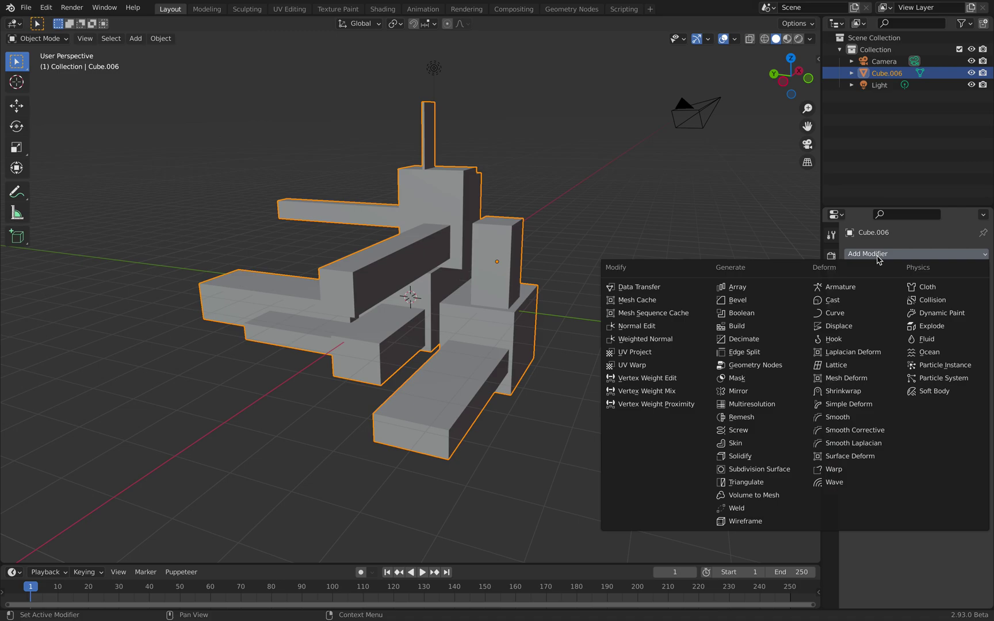
left_click(778, 418)
left_click(872, 320)
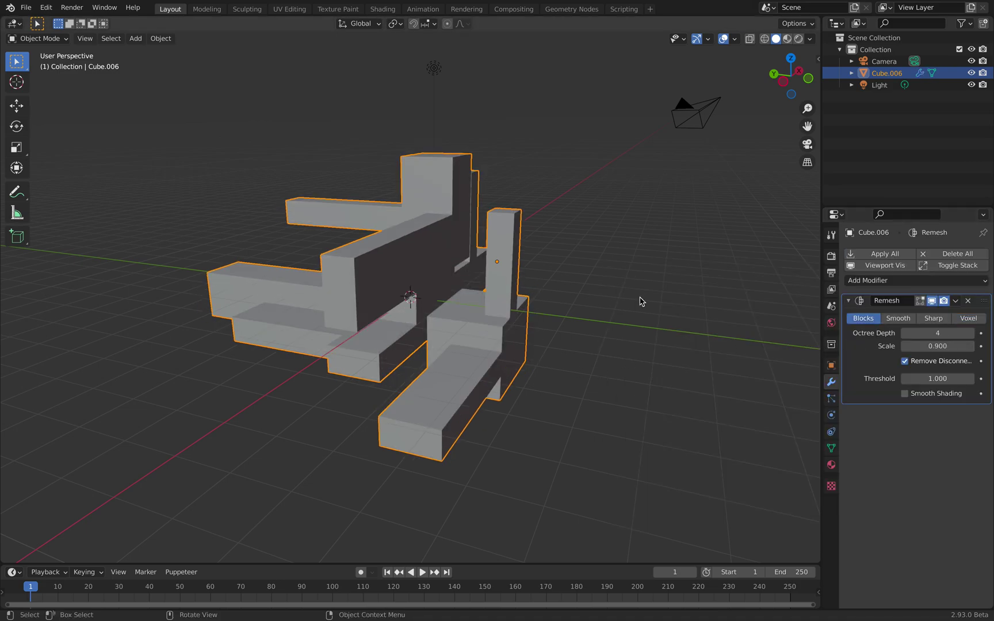
middle_click_drag(533, 274, 451, 204)
left_click(973, 319)
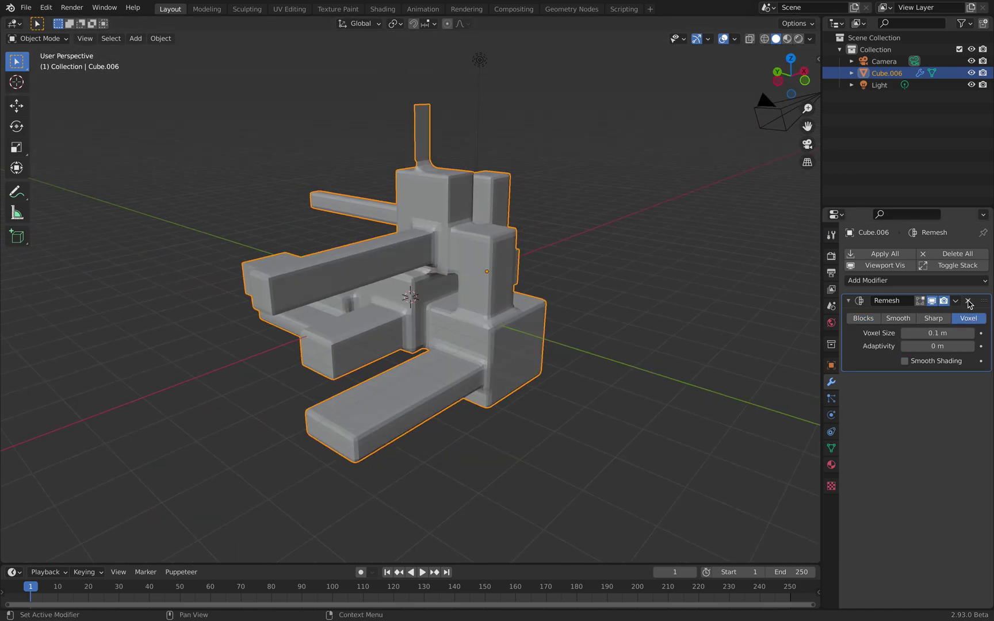
left_click(969, 304)
- Delete every object in the scene, including the camera and light
middle_click_drag(518, 287, 520, 232)
key("a")
key("x")
left_click(539, 226)
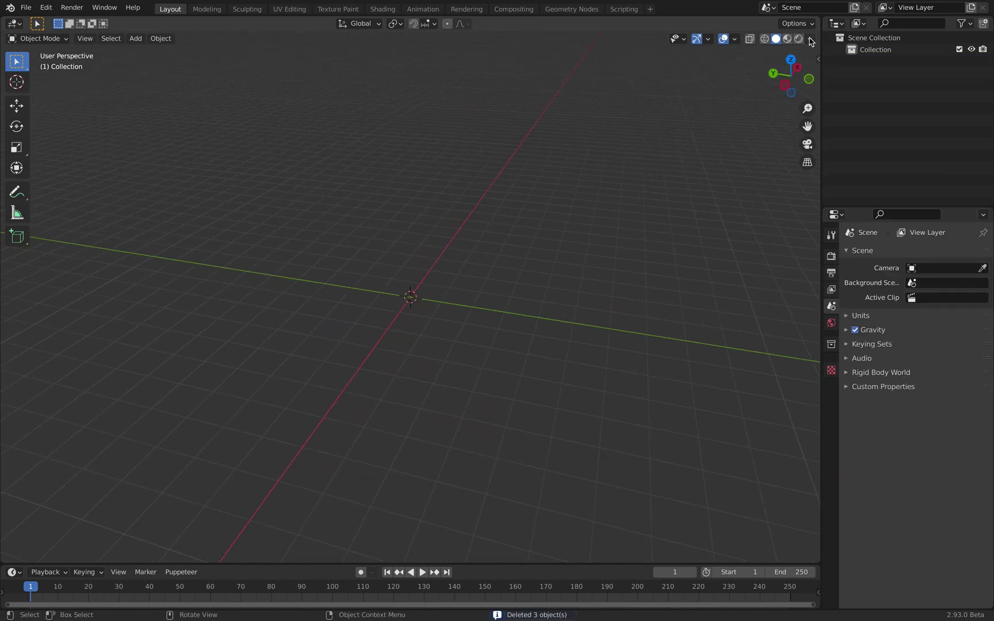
- Split the 3D viewport into three areas and turn one of the smaller ones into a Geometry Node Editor with its sidebar hidden
left_click_drag(817, 17, 767, 267)
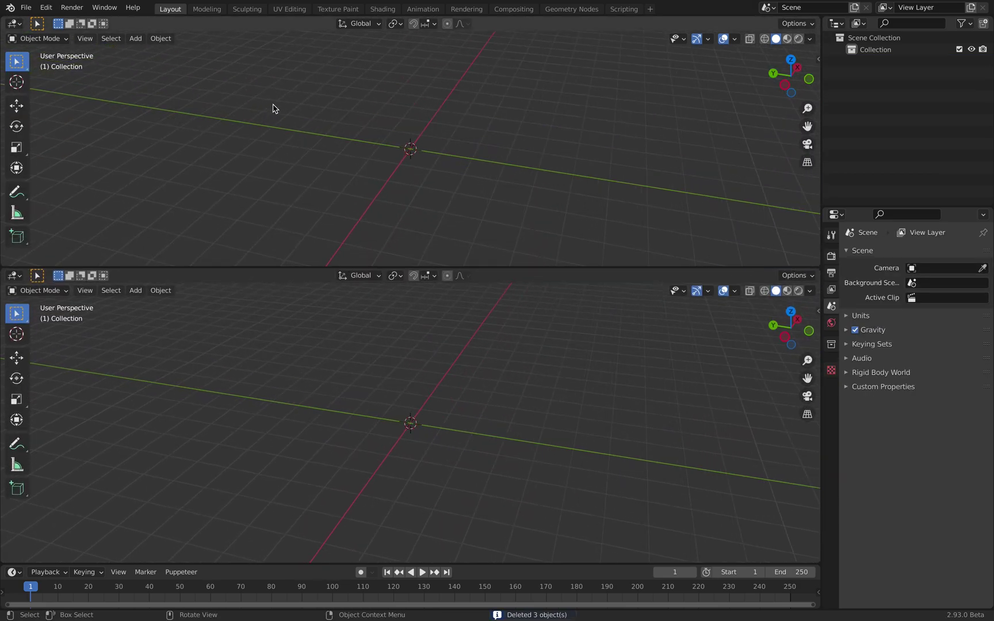
left_click_drag(815, 26, 401, 69)
left_click(14, 24)
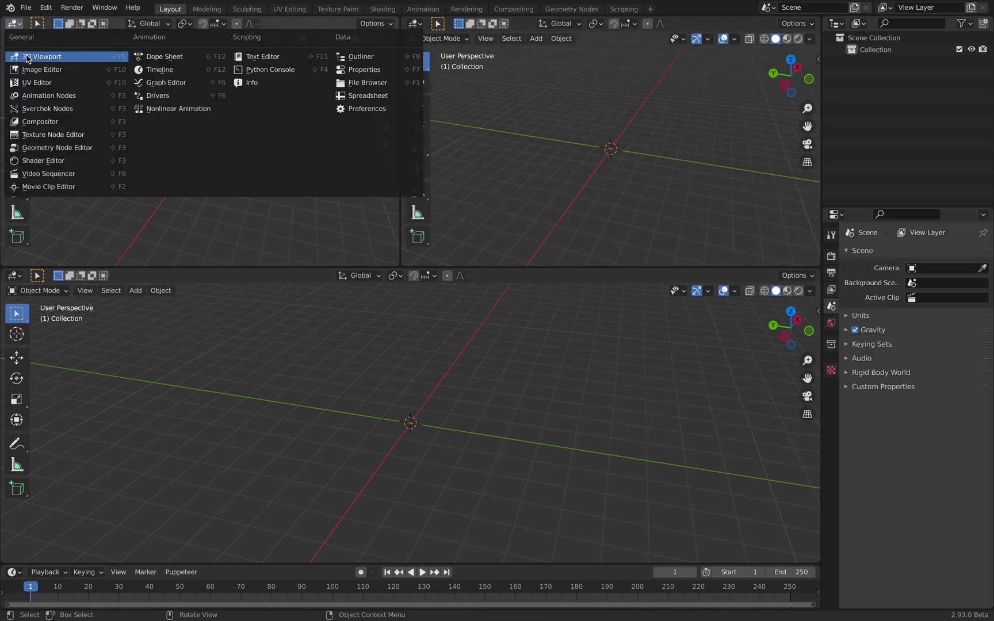
left_click(102, 152)
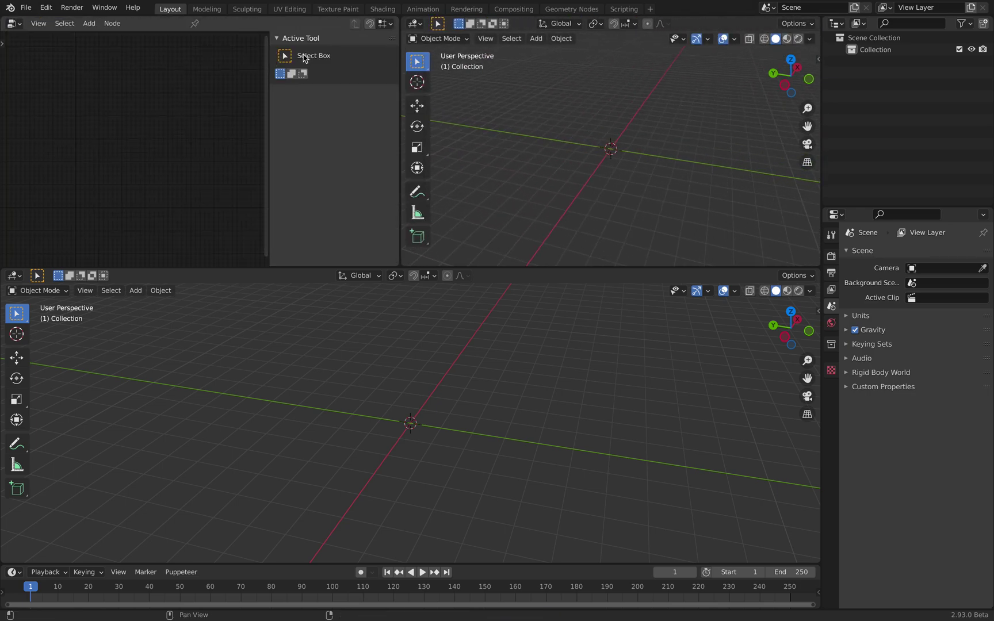
key("n")
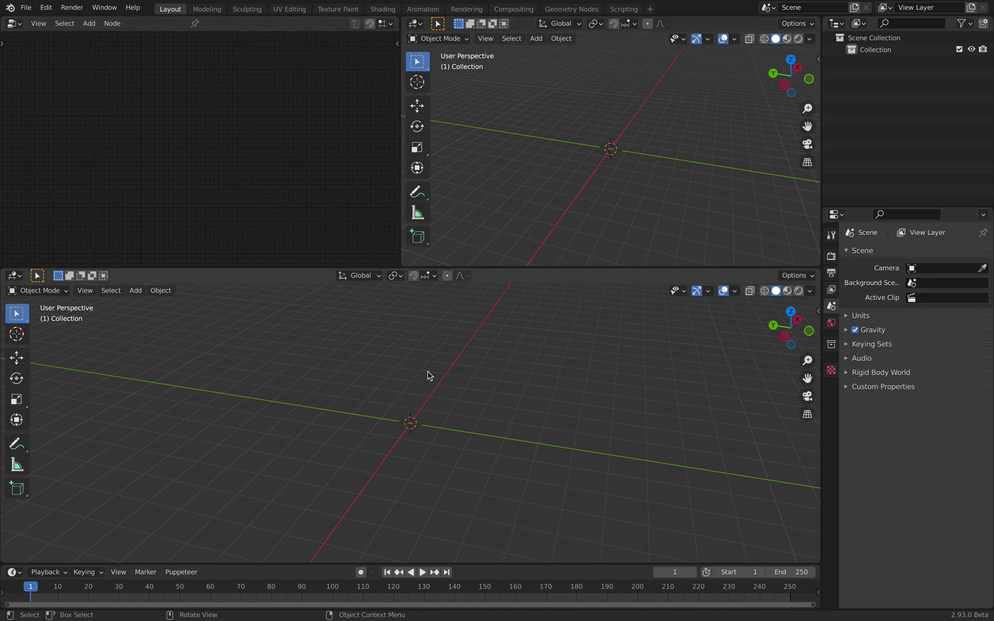
- Add a cube mesh and delete all of its geometry in Edit Mode, keeping the empty object
middle_click_drag(428, 375, 371, 378)
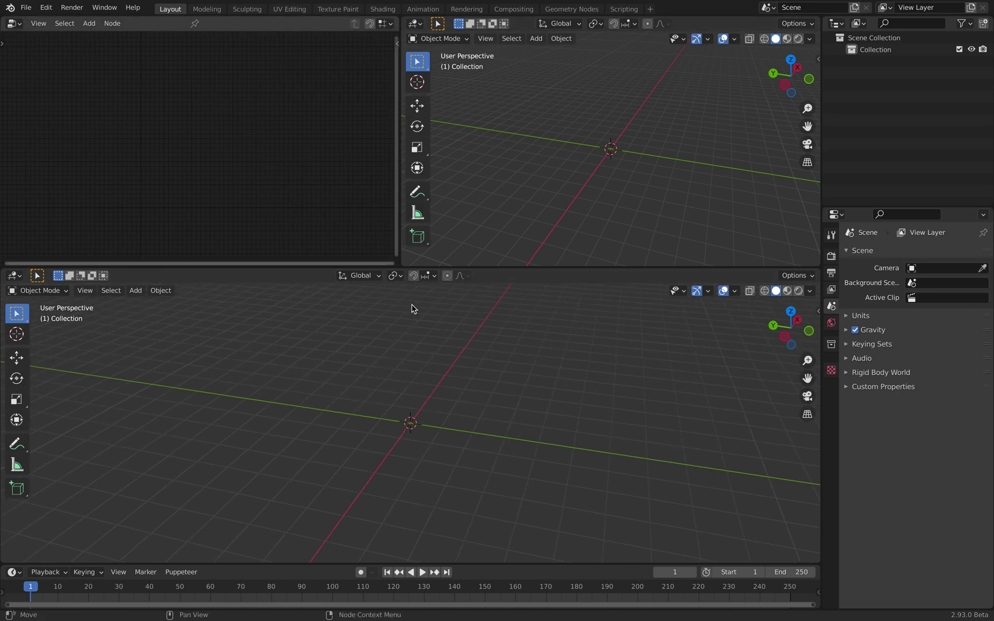
key("shift+a")
mouse_move(363, 169)
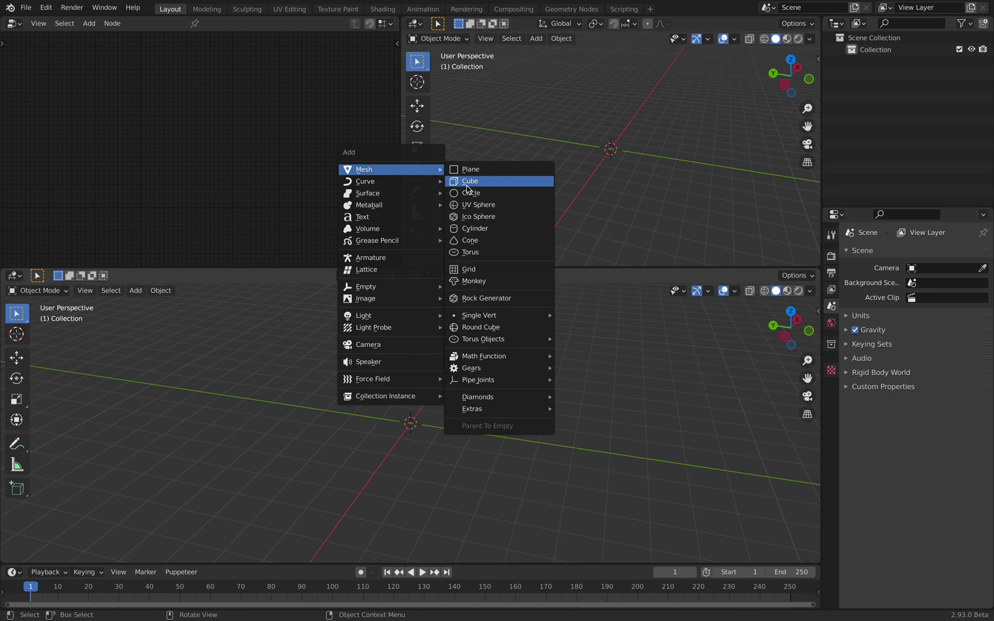
left_click(489, 181)
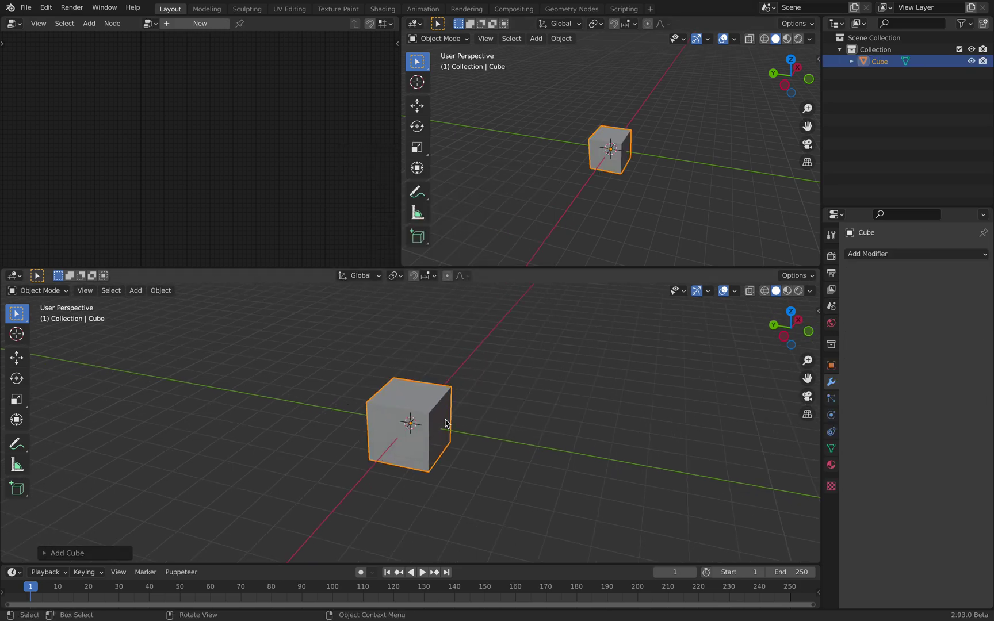
key("Tab")
key("x")
left_click(420, 358)
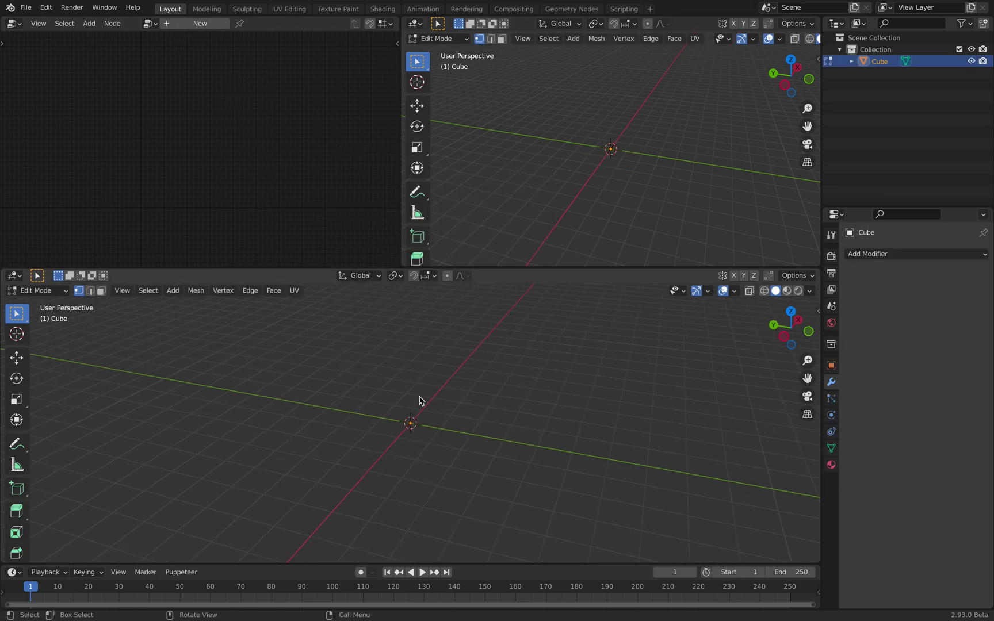
key("Tab")
- Create a geometry node tree on the empty Cube object and connect a Cube mesh primitive node to the Group Output
left_click(183, 25)
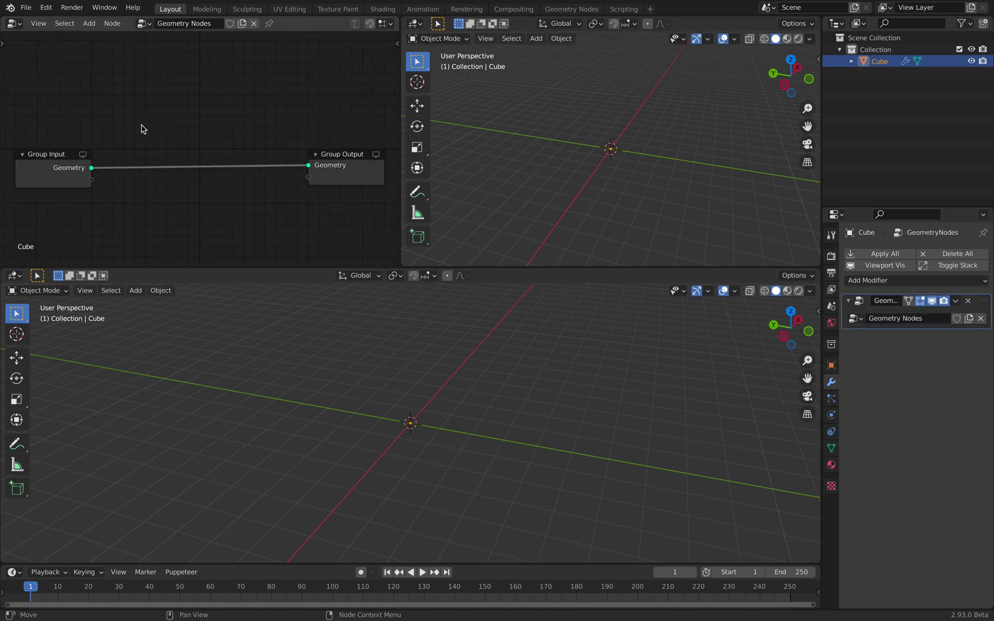
key("shift+a")
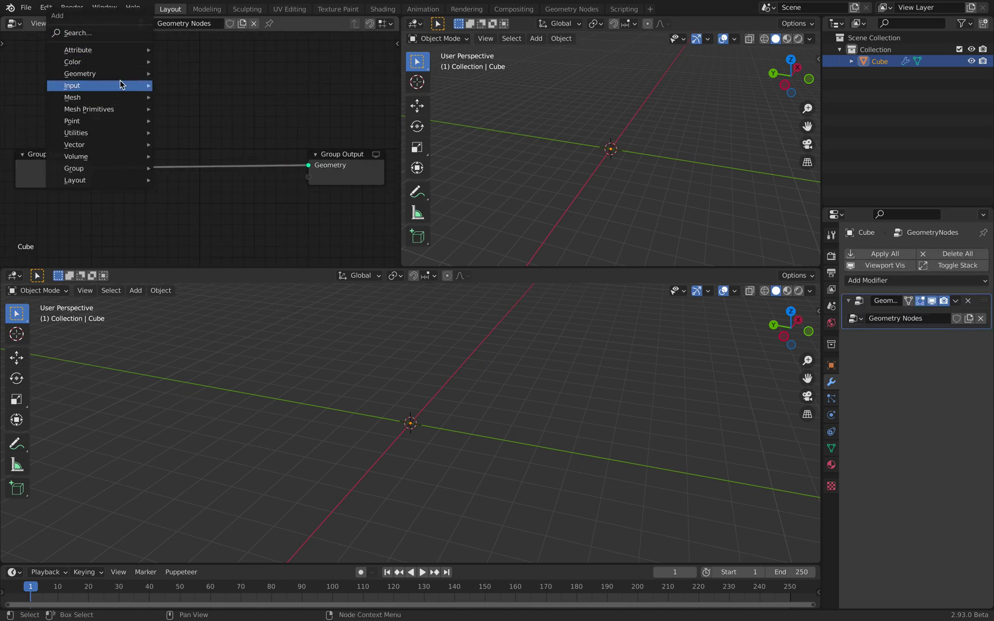
mouse_move(133, 110)
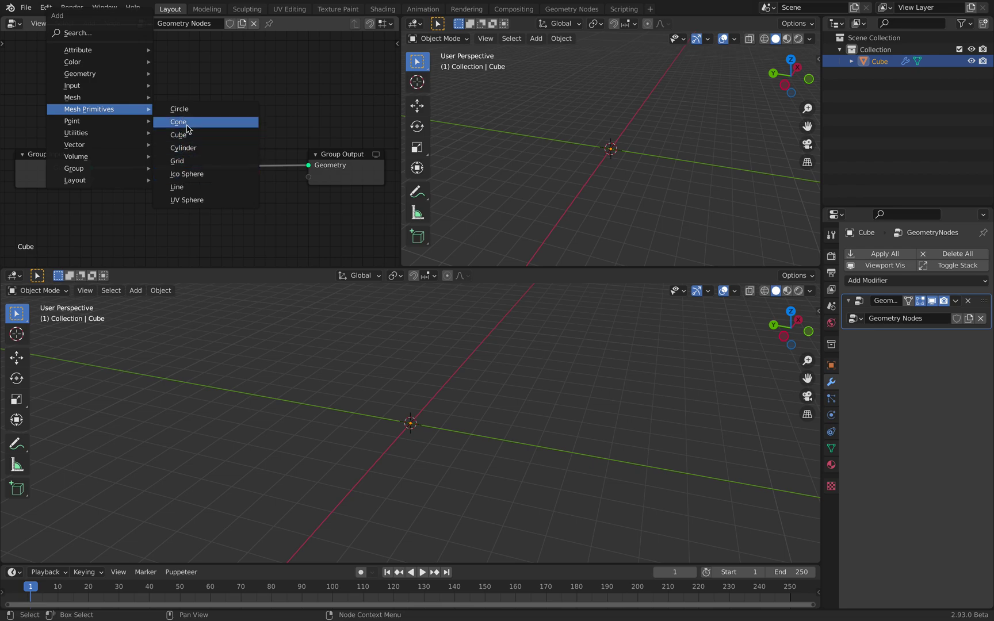
left_click(187, 136)
left_click(147, 99)
left_click_drag(198, 113, 224, 136)
left_click_drag(294, 167, 326, 152)
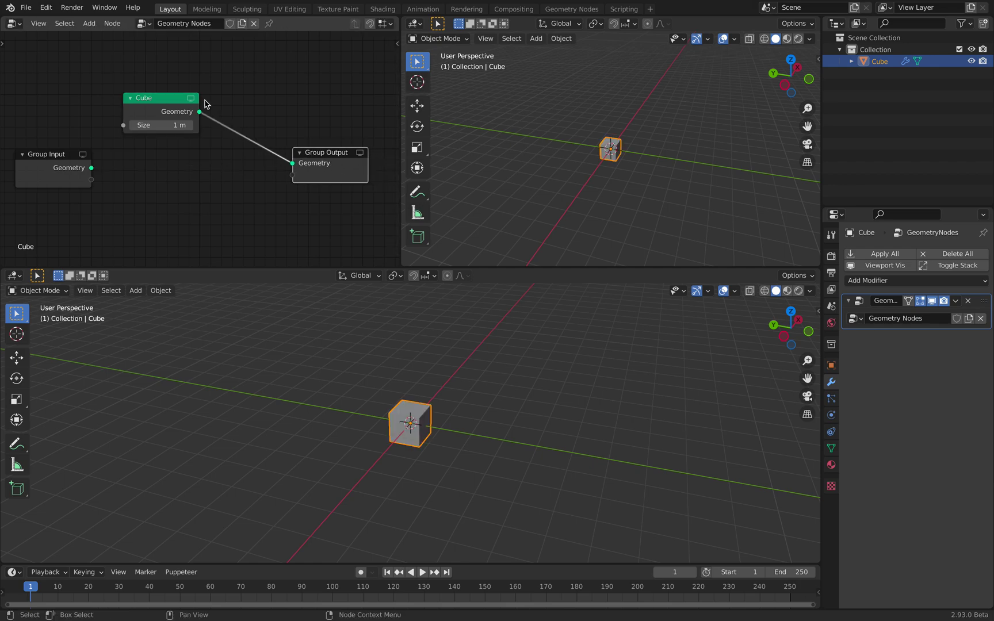
- Try a larger Size on the Cube node and reset it to 1 m
mouse_move(163, 115)
left_mouse_down()
mouse_move(153, 121)
mouse_move(195, 130)
mouse_move(173, 131)
left_mouse_up()
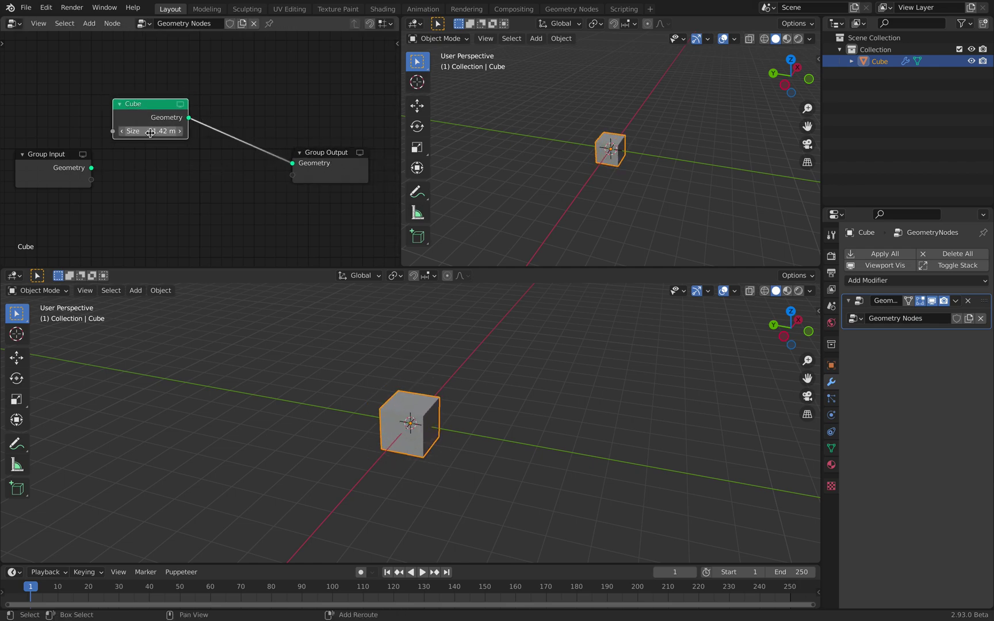
left_click(149, 131)
type("1")
key("Return")
- Connect the Cube node's Size to the Group Input and set the exposed modifier Size to 1 m
left_click_drag(113, 131, 92, 181)
left_click_drag(914, 332, 933, 333)
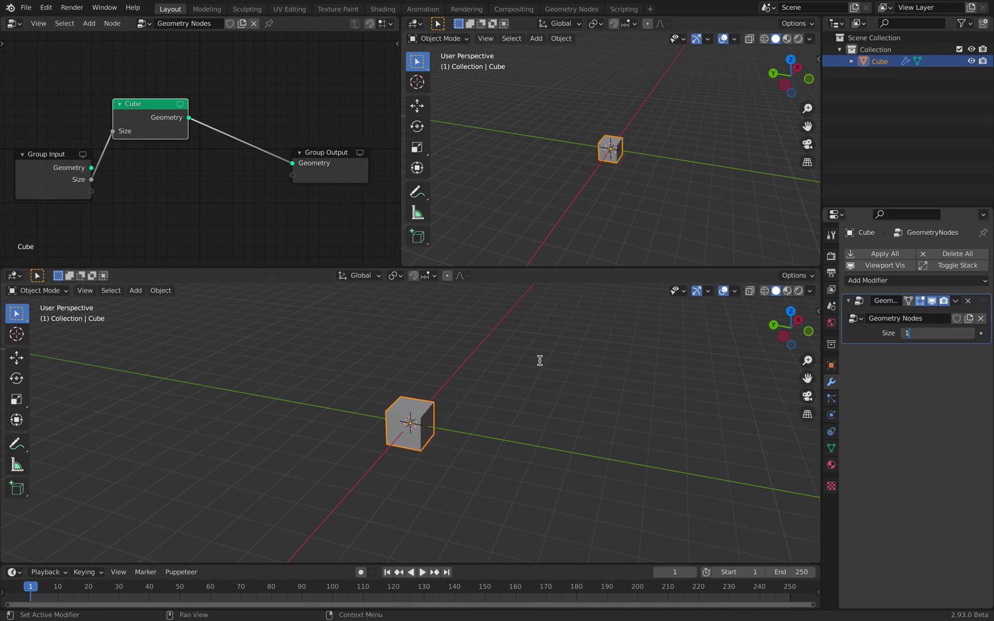
key("Return")
middle_click_drag(539, 360, 512, 382)
- Add a Transform node and insert it on the link between the Cube node and the Group Output
key("shift+a")
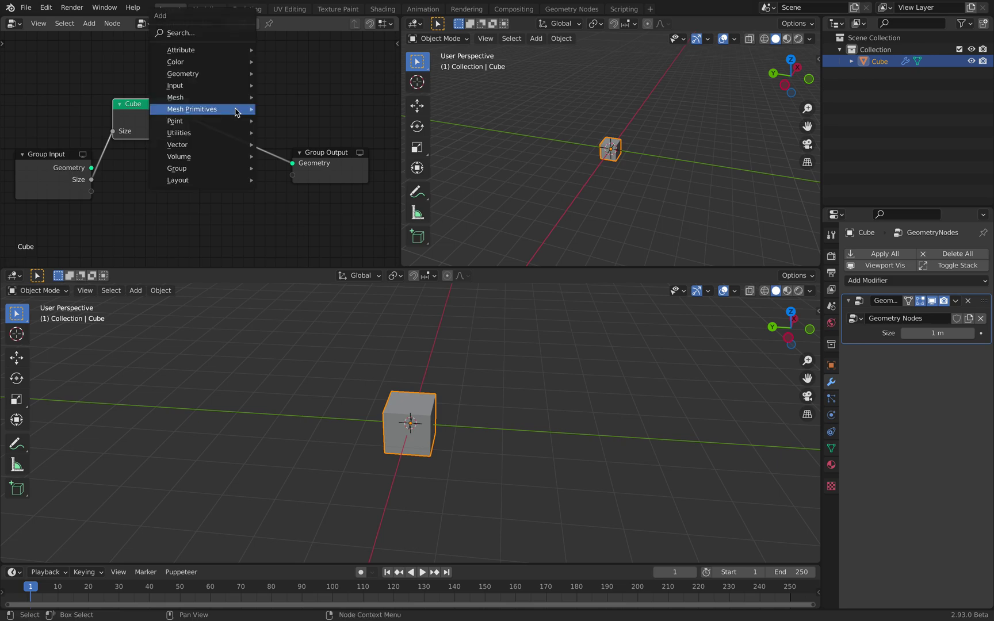
left_click(228, 33)
type("tr")
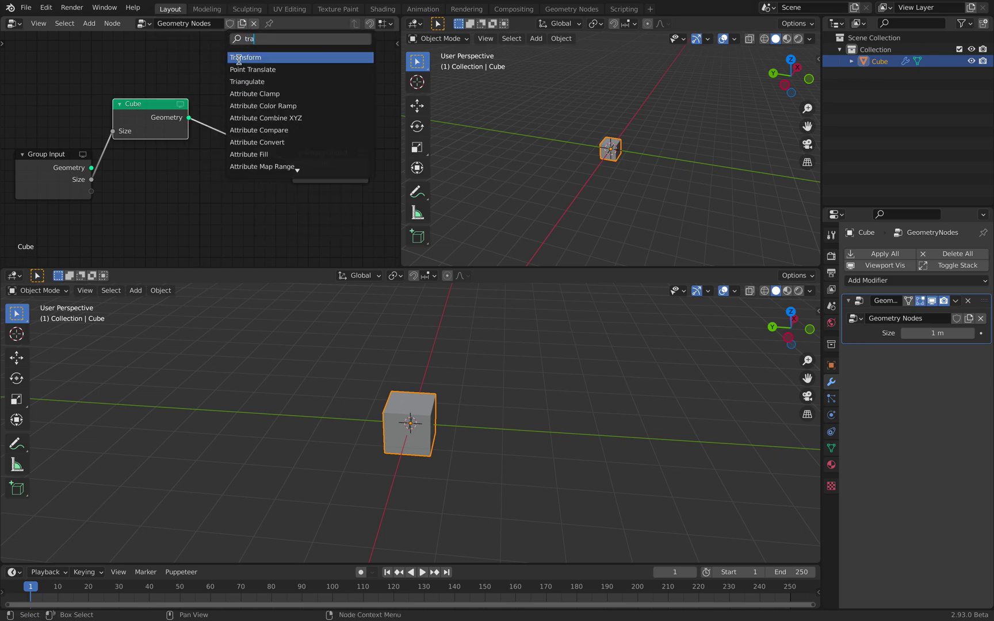
type("a")
left_click(239, 58)
left_click(243, 70)
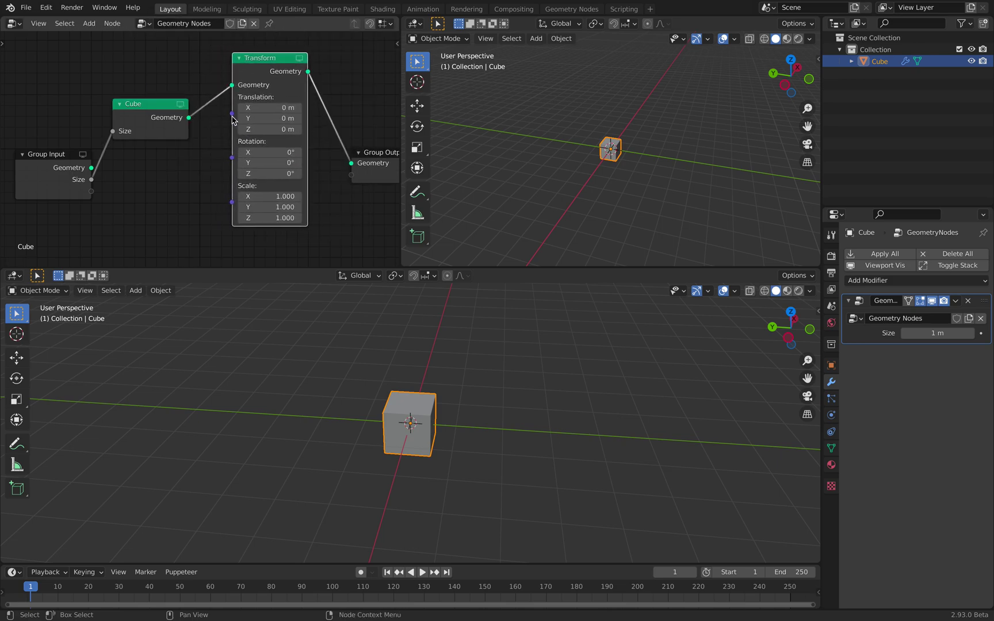
- Try stretching the geometry with the Transform node's X scale at about 2.04 and reset it to 1
left_click_drag(261, 197, 310, 197)
left_click(261, 197)
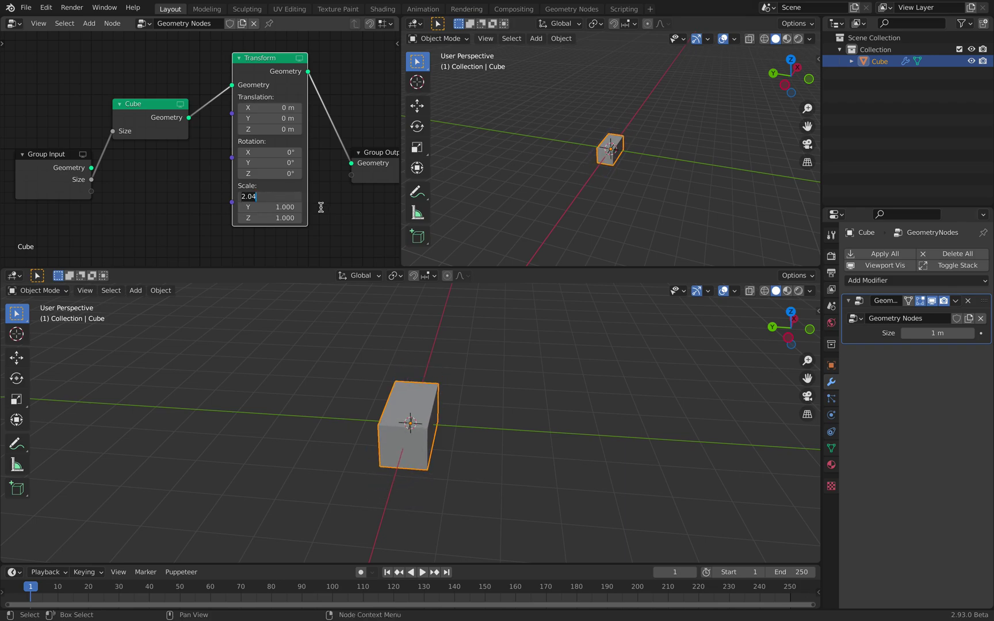
type("1")
key("Return")
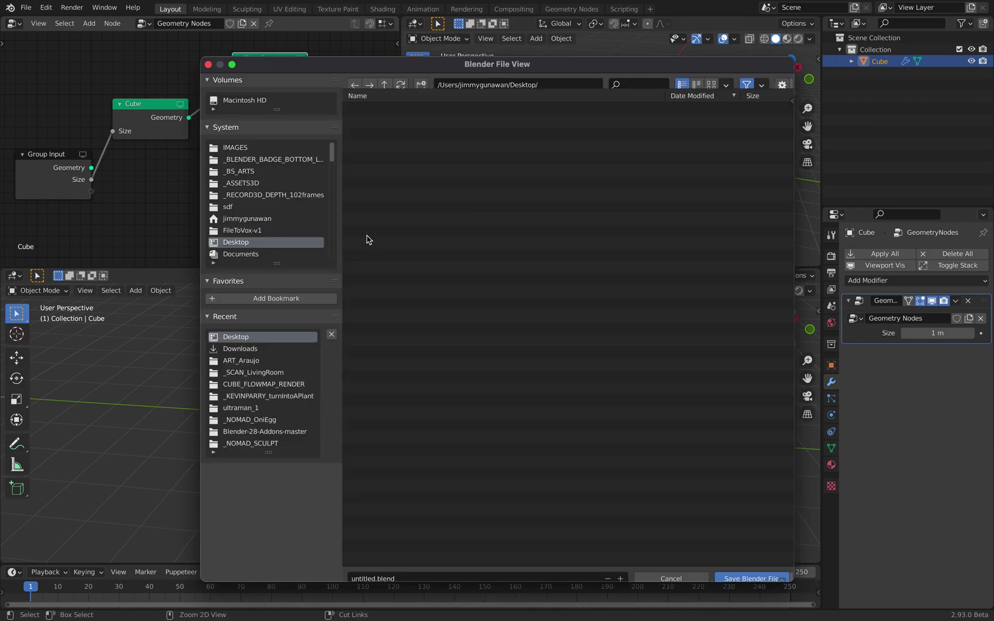
- Save the file to the Desktop as defaultcube_001.blend
key("ctrl+s")
left_click(354, 570)
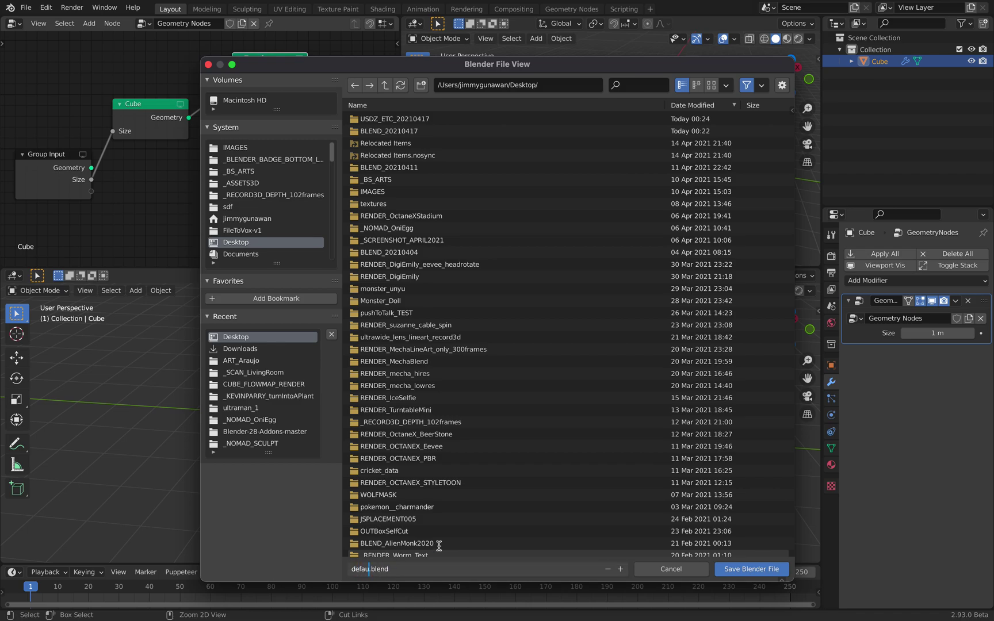
type("defaultcube_001")
key("Return")
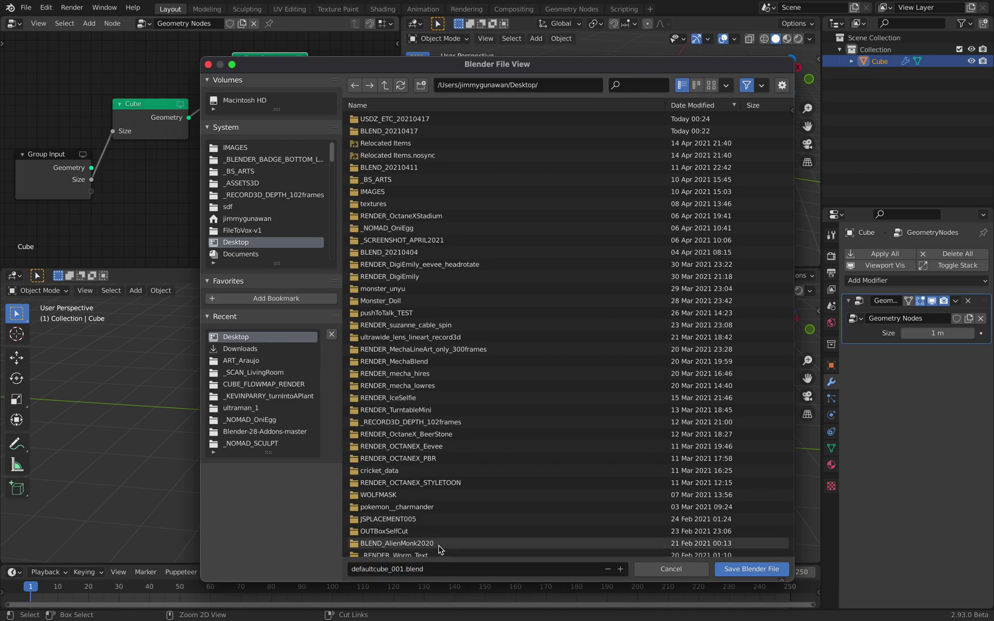
left_click(751, 569)
middle_click_drag(413, 409, 401, 405)
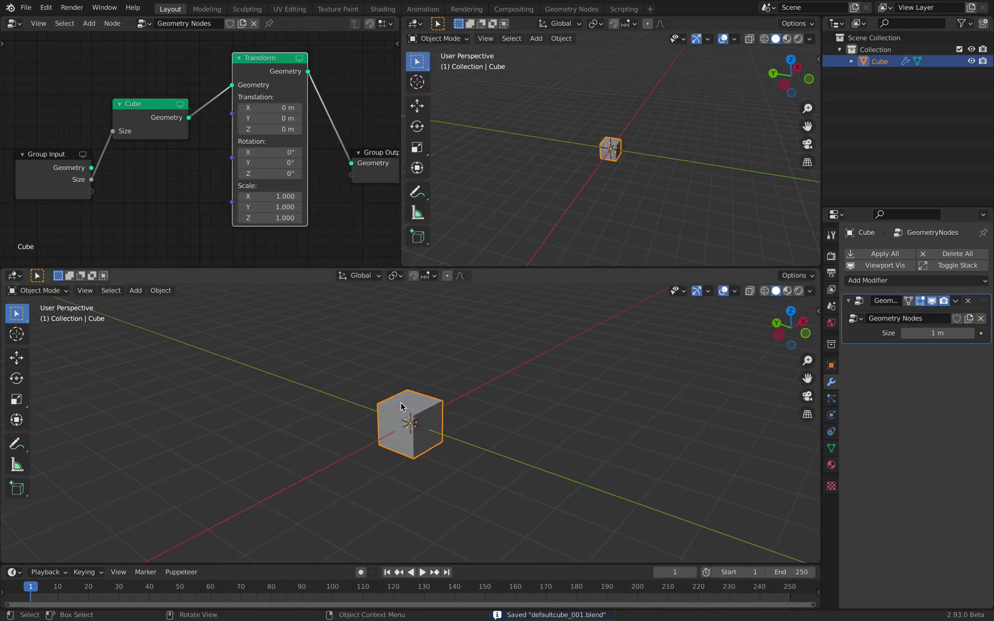
- Hide the Cube object and turn the smaller 3D viewport into a Sverchok Nodes editor with a new node tree and its sidebar hidden
left_click(972, 61)
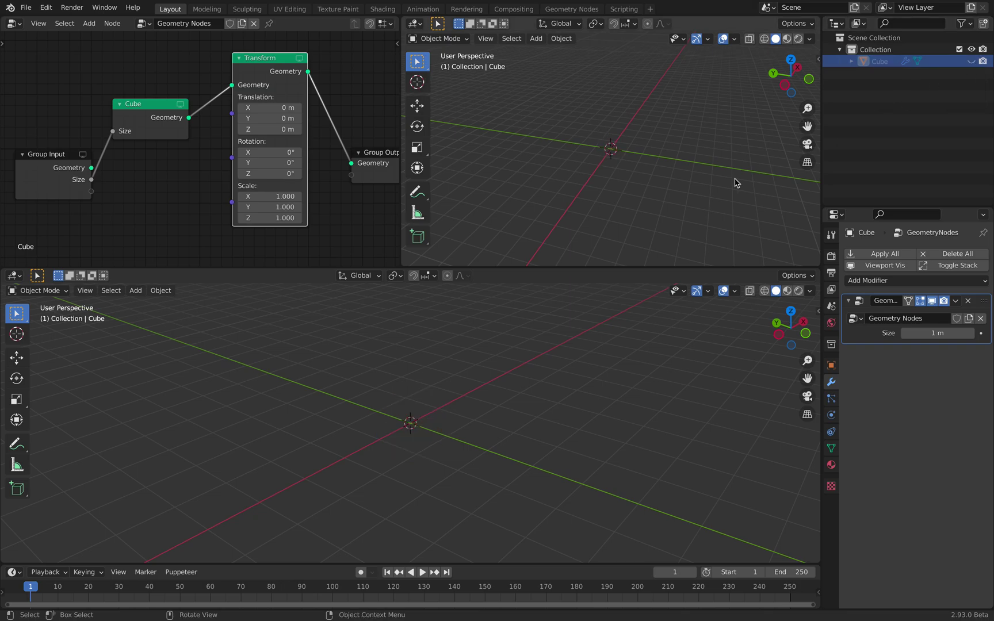
left_click(416, 24)
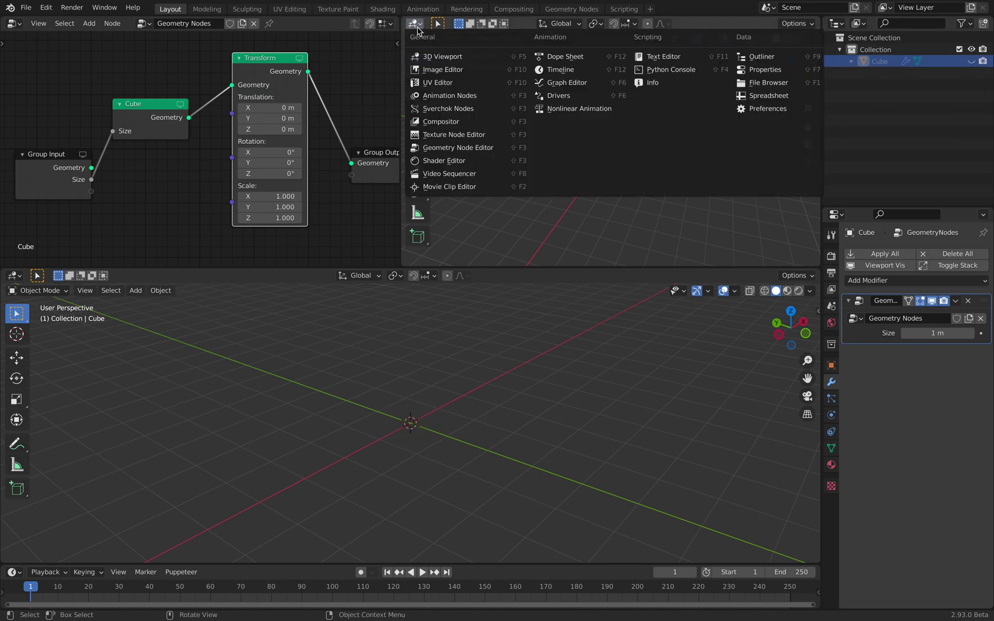
left_click(439, 112)
left_click(610, 23)
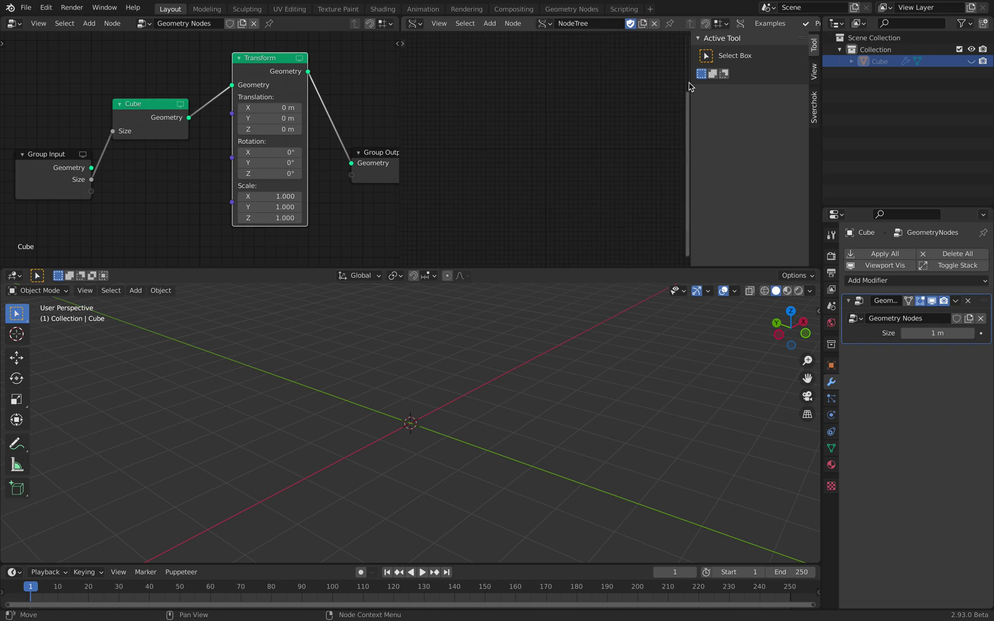
key("n")
- Add a Box generator node to the Sverchok node tree
key("shift+a")
left_click(562, 114)
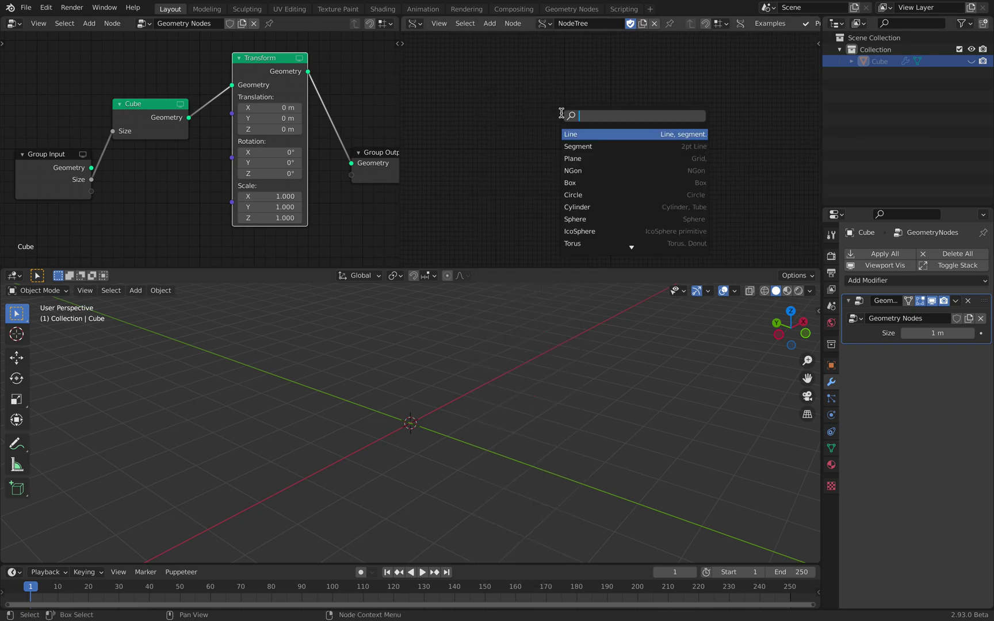
type("box")
key("Return")
left_click(571, 111)
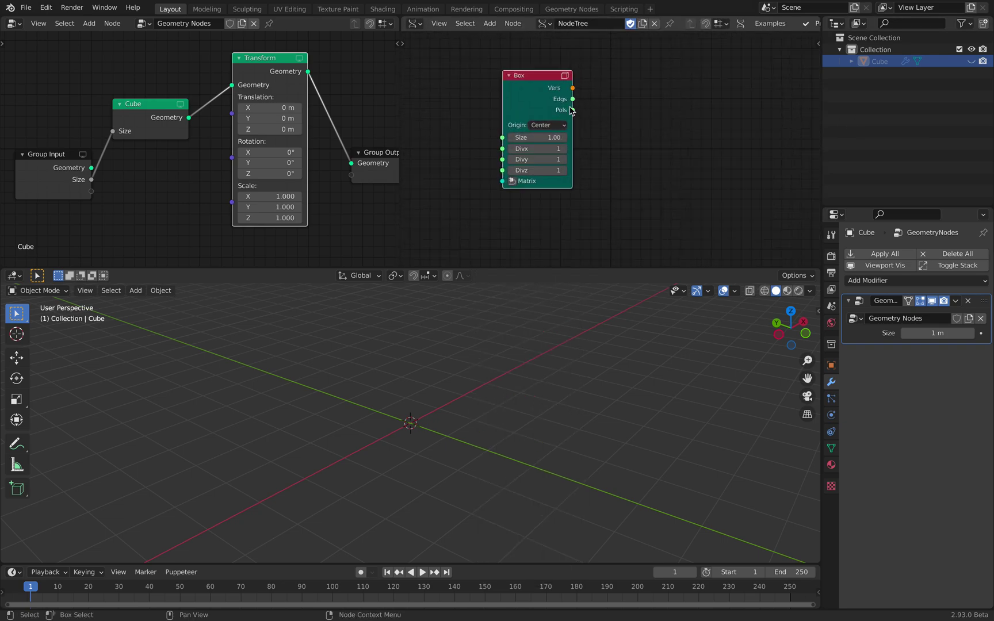
- Add a Mesh viewer node and connect the Box node's Vers, Edgs and Pols to its vertices, edges and faces
key("alt+space")
type("mesh vi")
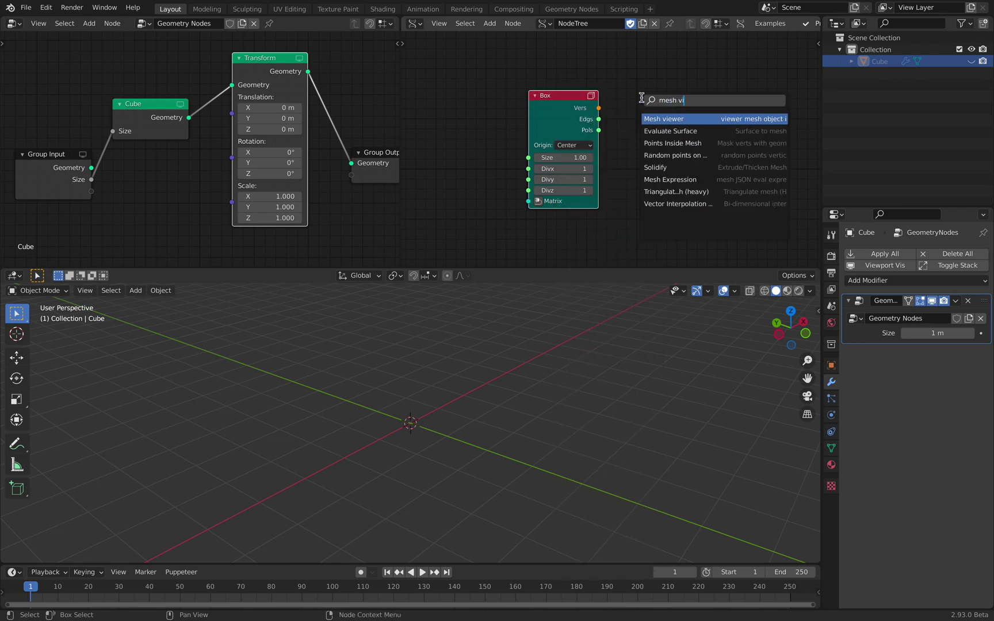
key("Return")
left_click(668, 70)
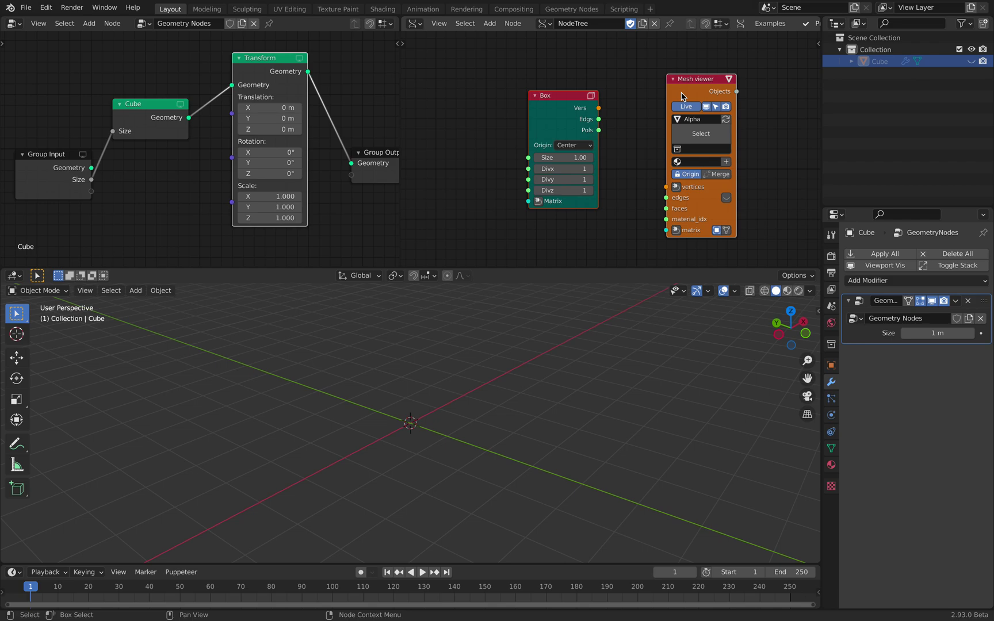
key("f")
key("f")
key("f")
left_click(611, 68)
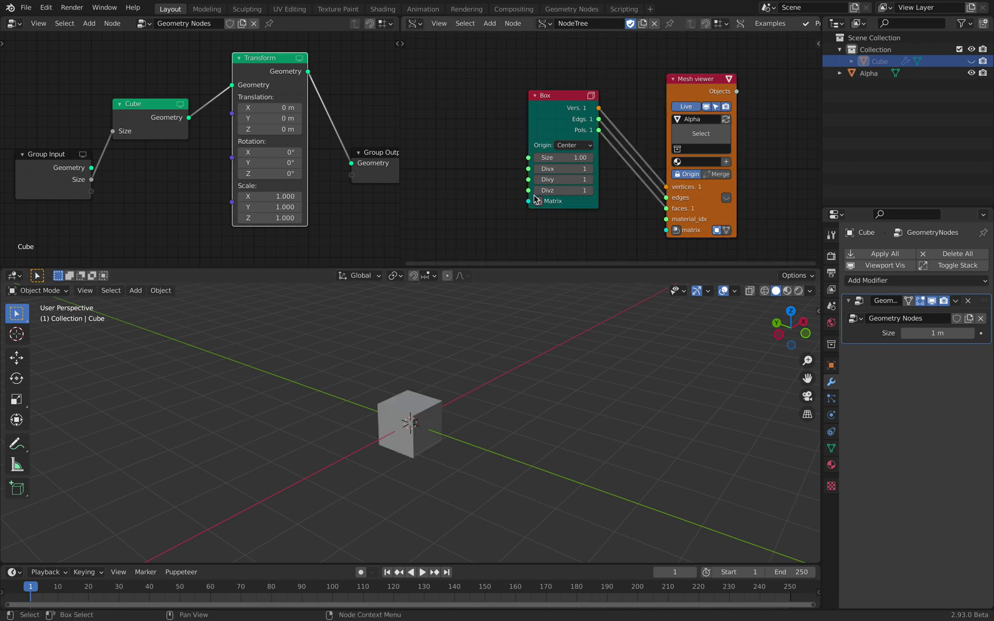
- Move the Box node closer to the Mesh viewer and enable edge display on the Mesh viewer
left_click_drag(561, 158, 598, 158)
left_click(559, 98)
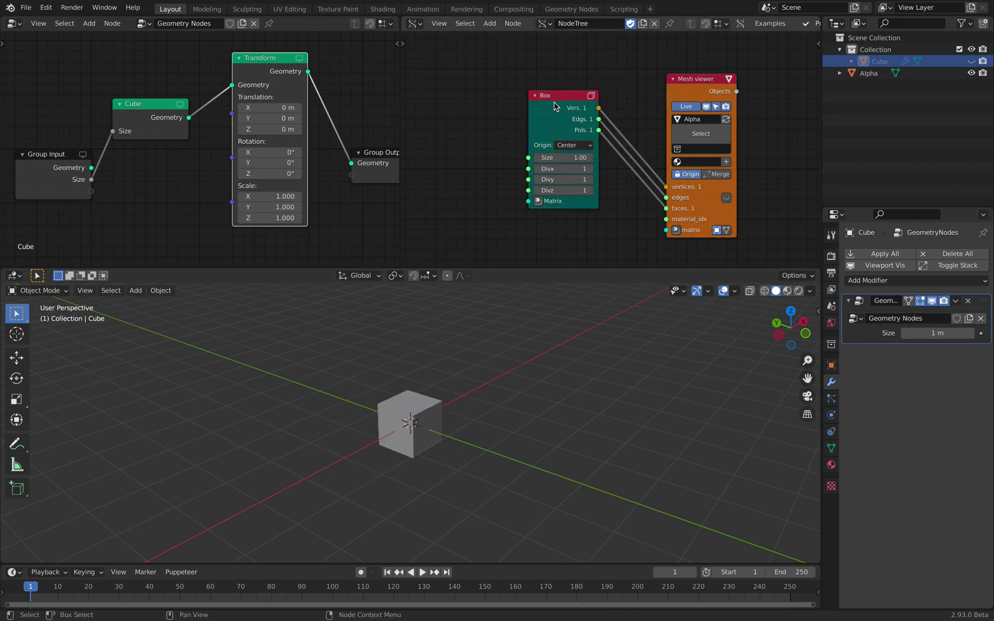
left_click_drag(557, 99, 580, 98)
left_click(684, 88)
scroll(490, 319, "up", 4)
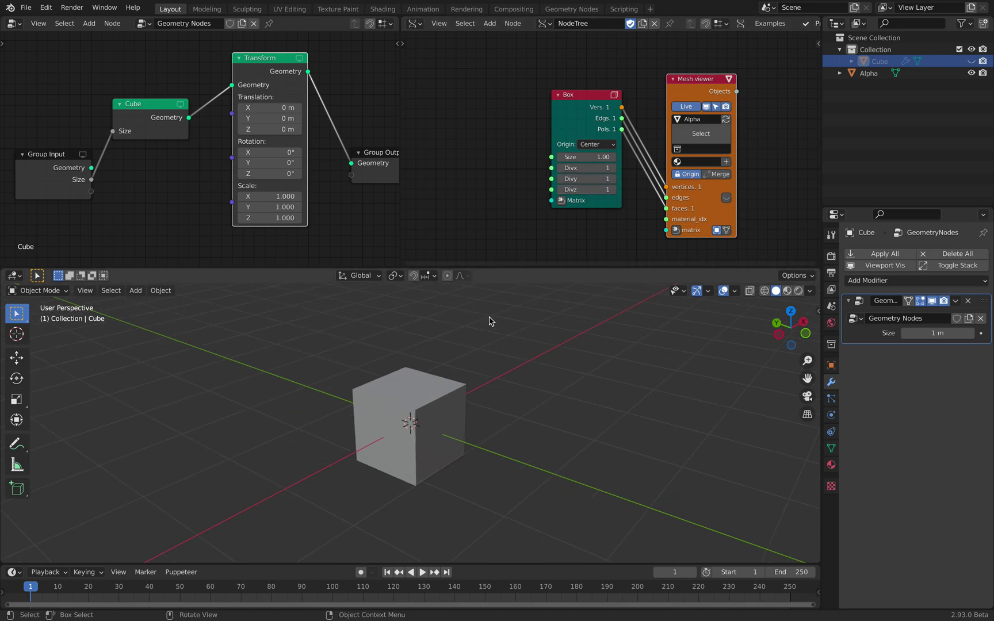
left_click(729, 198)
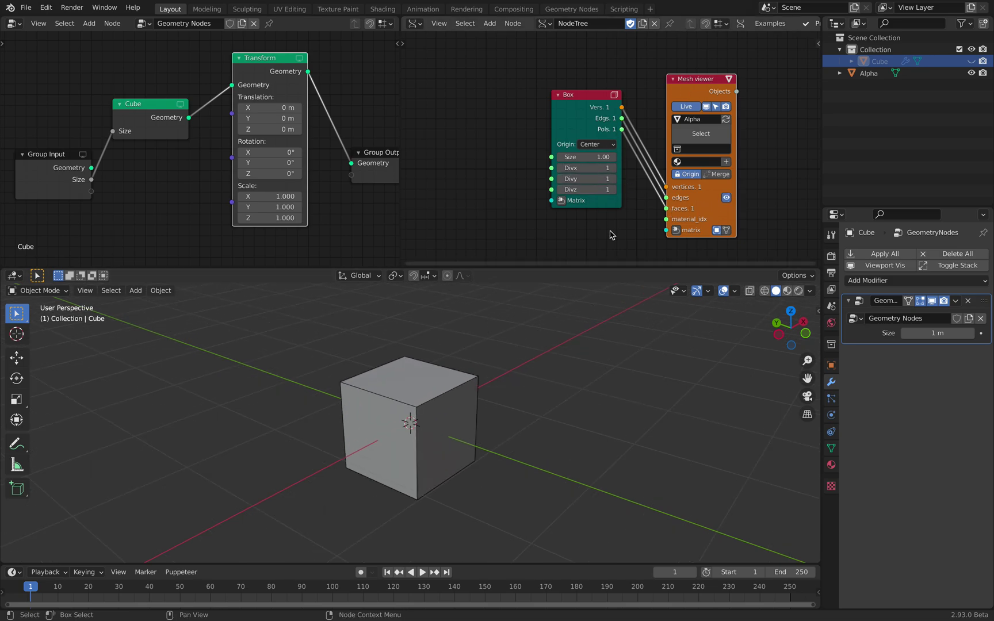
- Set the Box node's Divx, Divy and Divz to 4
left_click(614, 168)
left_click(613, 168)
left_click(613, 168)
left_click(613, 179)
left_click(614, 179)
left_click(614, 179)
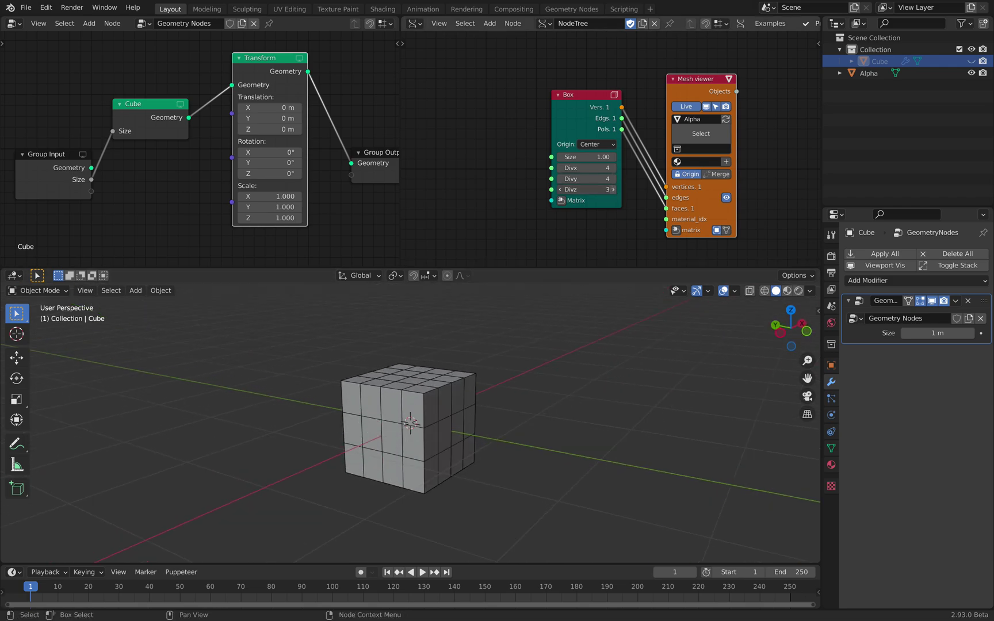
left_click(614, 189)
middle_click_drag(545, 187, 607, 177)
- Add a Matrix In node linked to the Box node's Matrix input and expand its Location values
left_click(622, 190)
left_click(586, 121)
middle_click_drag(529, 117, 497, 114)
left_click(494, 121)
- Try moving the box with the Matrix In node's X location at about 1.38 and reset it to 0
left_click_drag(512, 121, 592, 122)
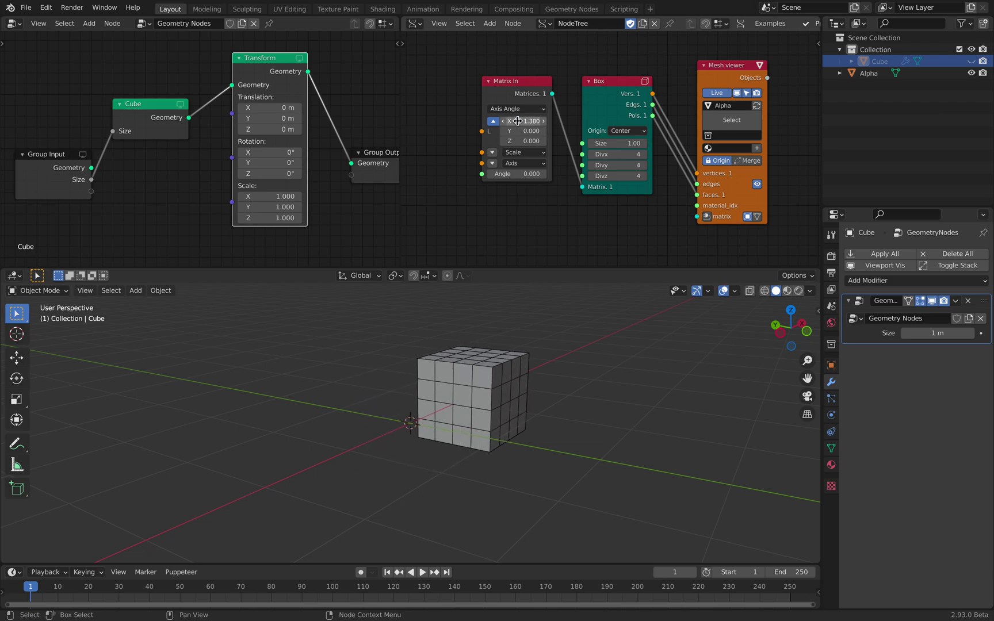
type("0")
key("Return")
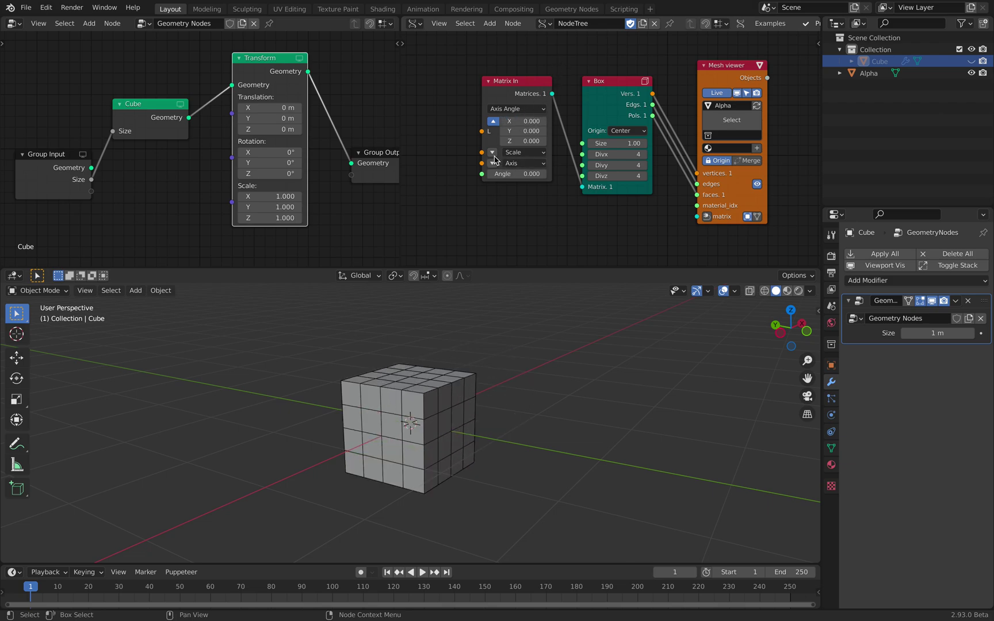
- Expand the Matrix In node's Scale values, try stretching the box, and reset X, Y and Z to 1
left_click(492, 152)
left_click_drag(521, 152, 545, 172)
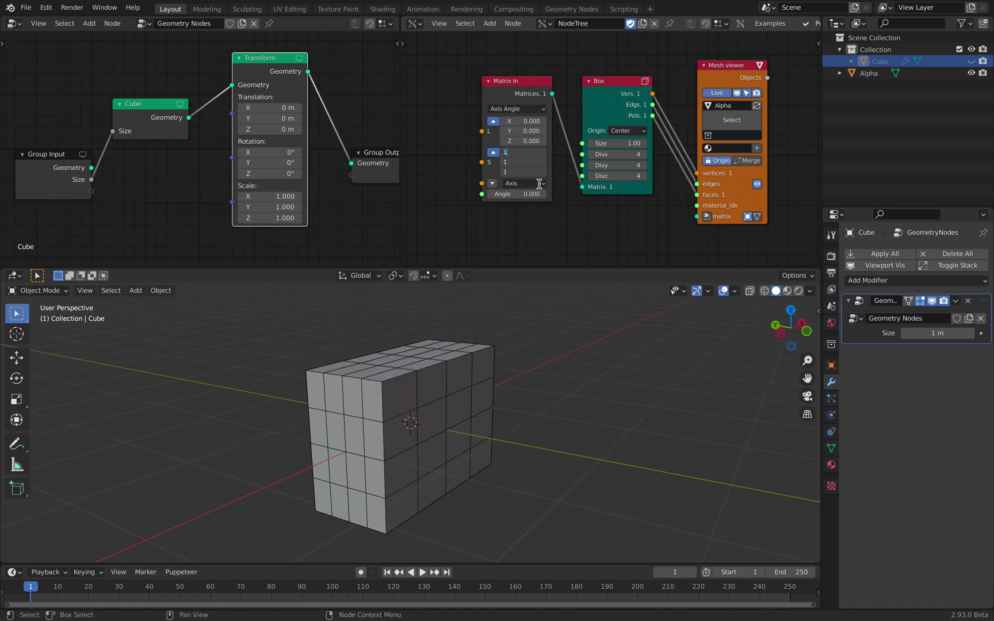
key("Return")
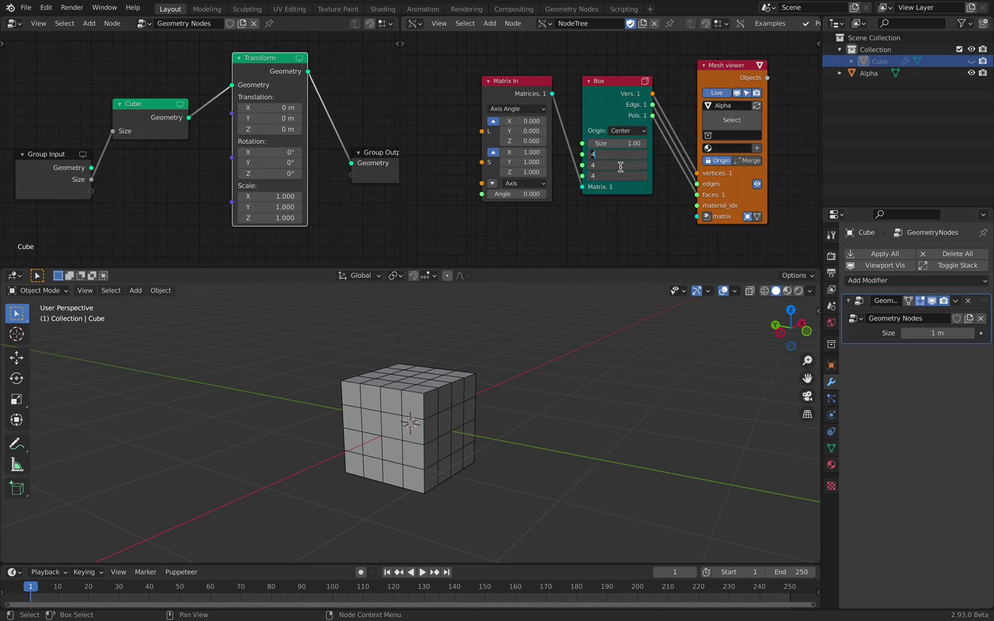
- Set the Box node's Divx, Divy and Divz to 1 and save the file
type("1")
key("Return")
scroll(601, 357, "down", 2)
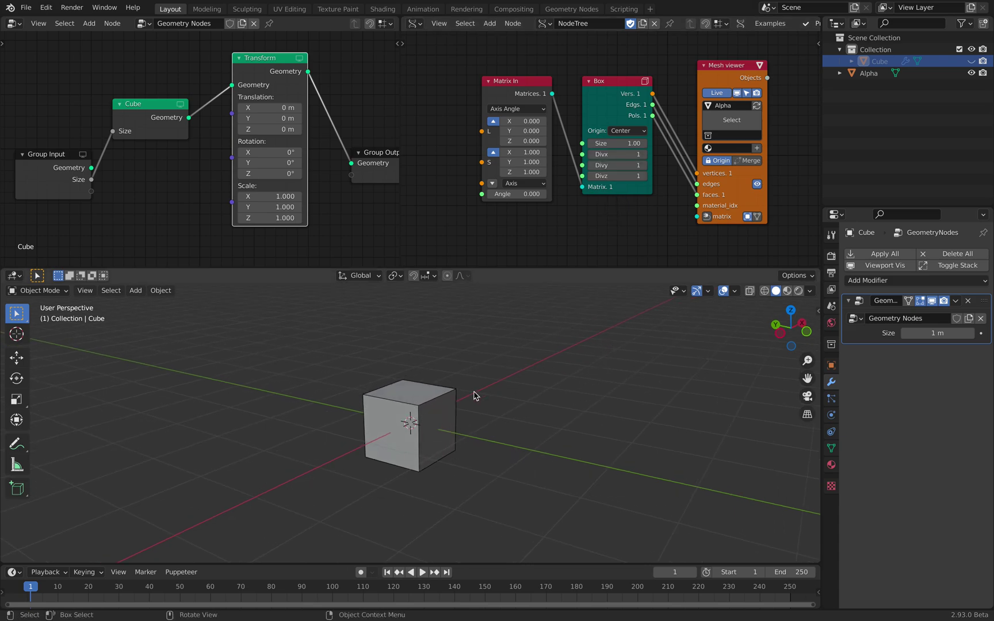
middle_click_drag(662, 127, 582, 147)
key("ctrl+s")
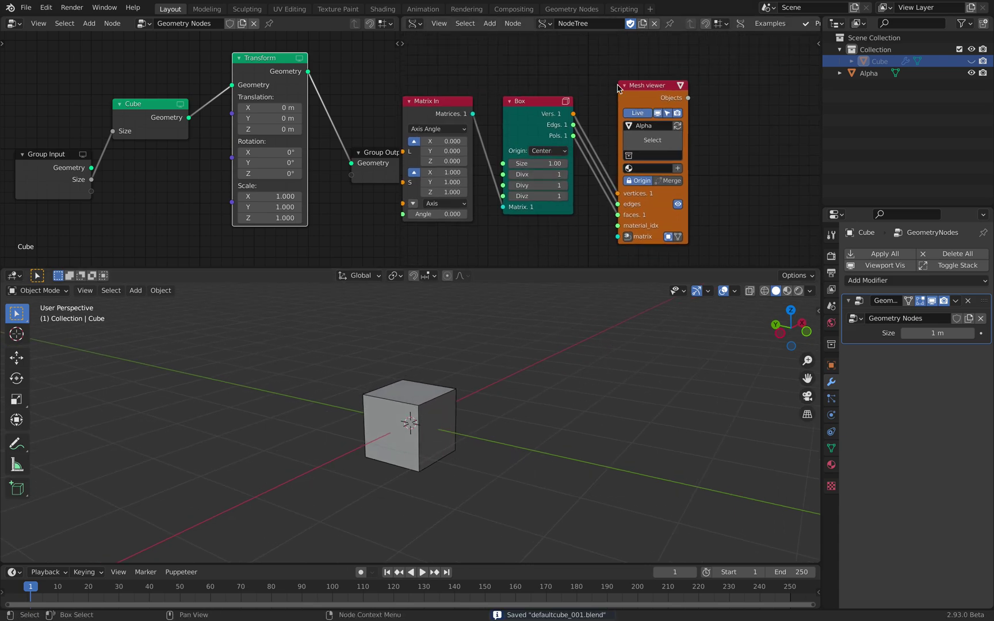
- Spread out the Sverchok nodes, moving Matrix In away from Box and leaving a wide gap between Box and Mesh viewer
left_click_drag(618, 87, 673, 59)
scroll(646, 124, "down", 1)
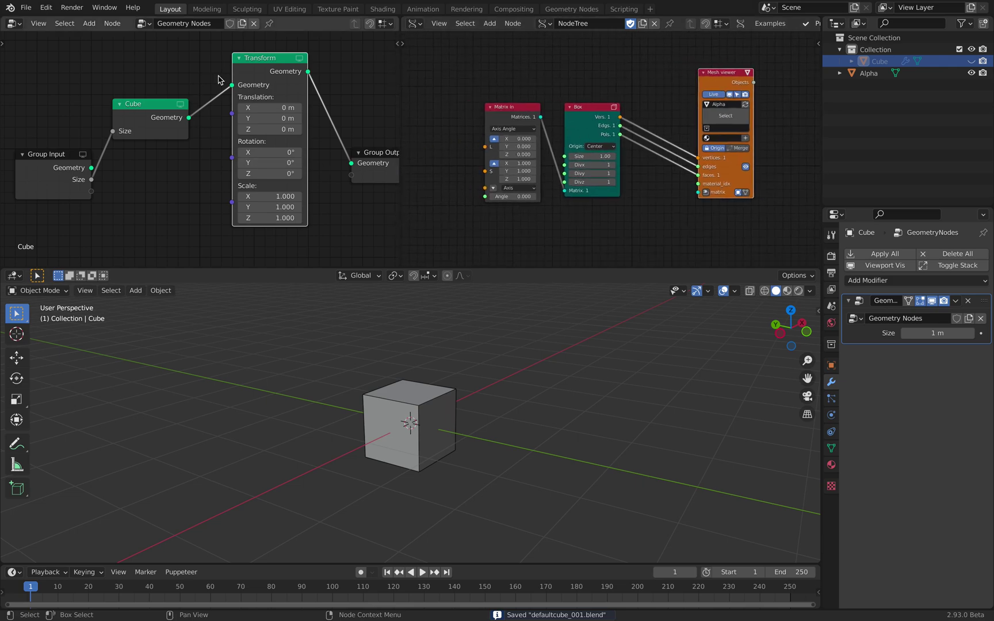
scroll(280, 148, "down", 2)
middle_click_drag(309, 151, 254, 147)
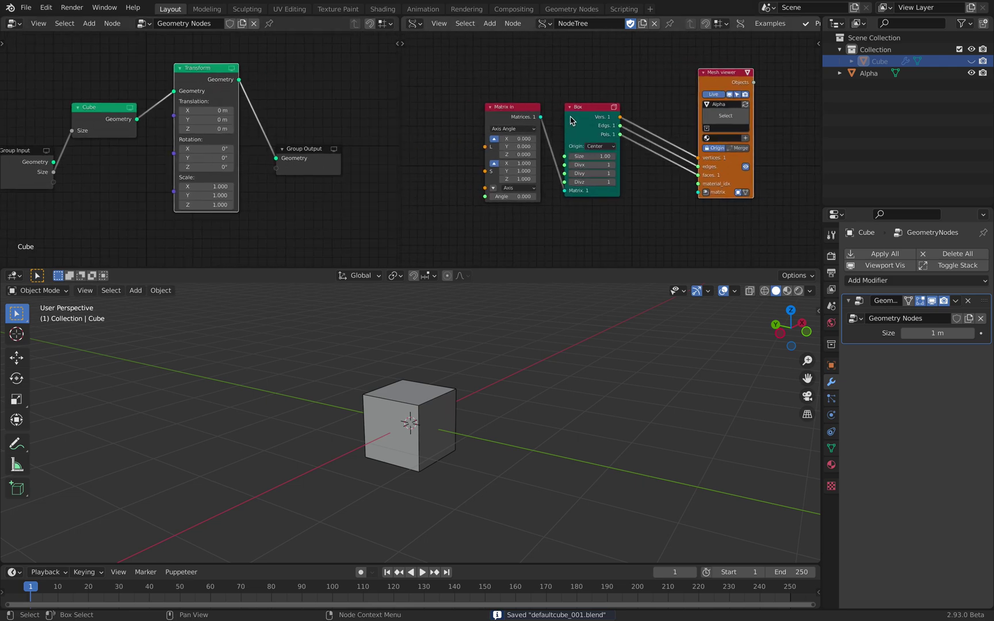
left_click_drag(570, 121, 487, 115)
scroll(544, 101, "up", 1)
middle_click_drag(547, 101, 539, 109)
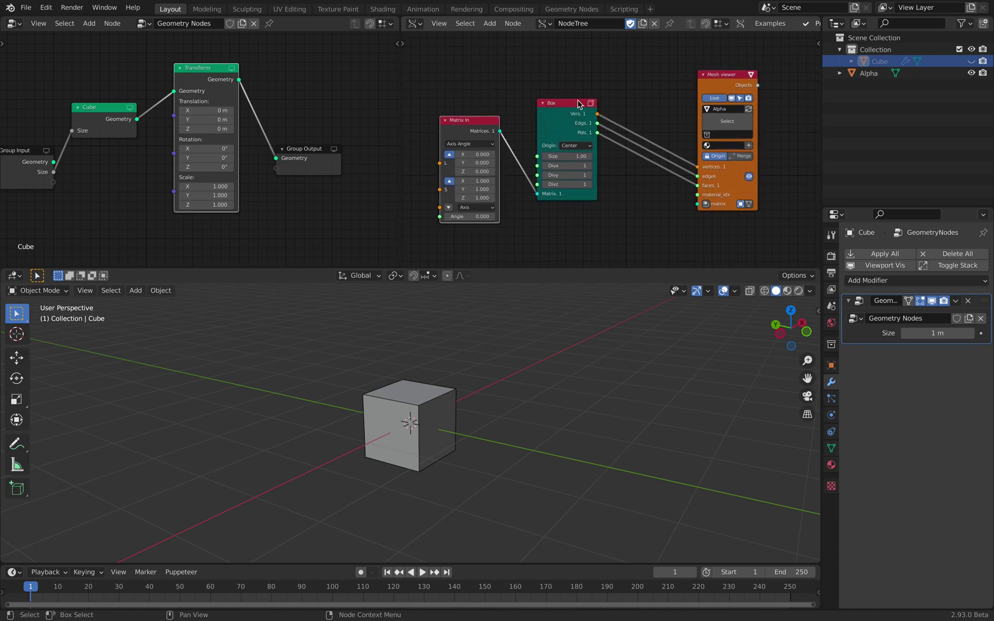
middle_click_drag(164, 131, 236, 117)
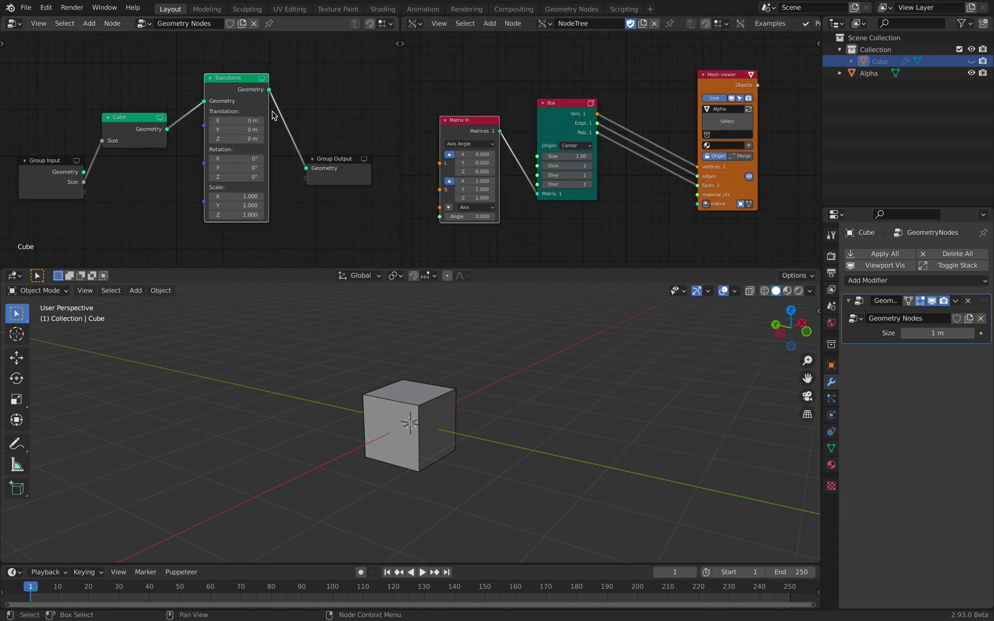
middle_click_drag(684, 107, 583, 105)
left_click_drag(619, 89, 703, 99)
left_click(574, 82)
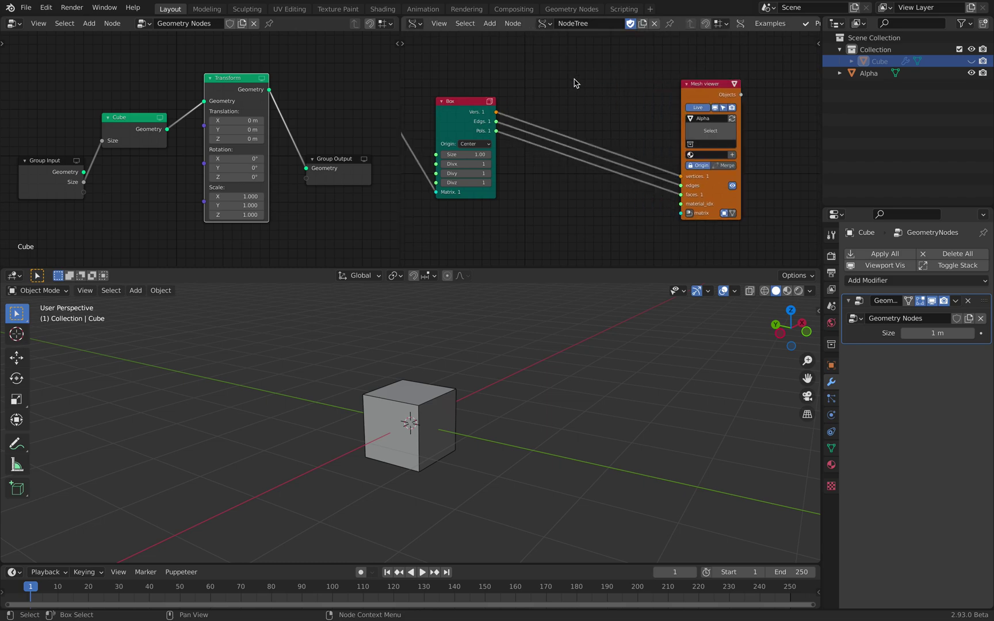
key("shift+a")
left_click(574, 80)
type("point sca")
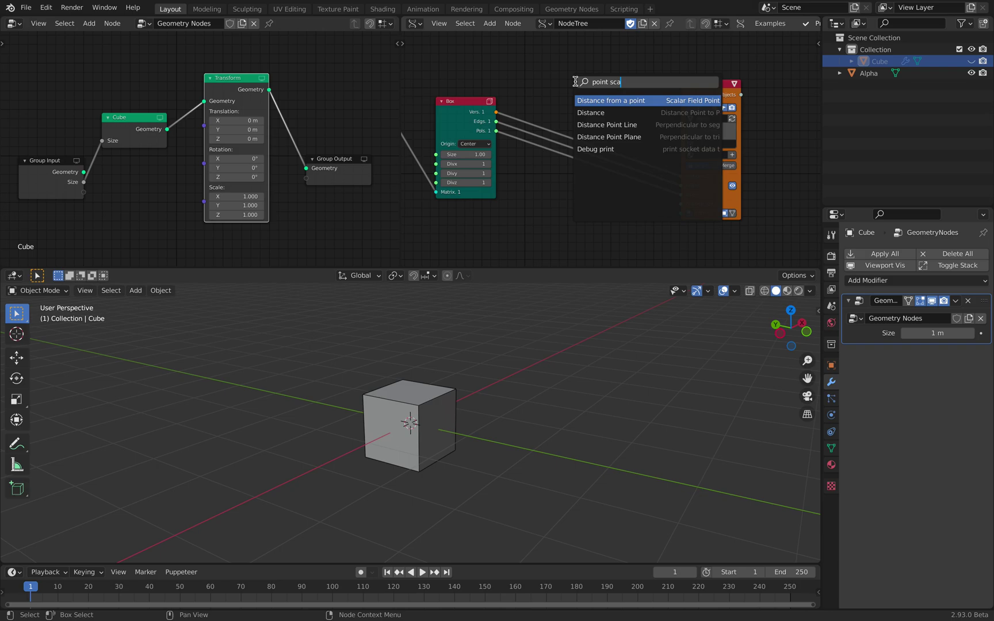
key("Escape")
scroll(542, 92, "left", 8, "ctrl")
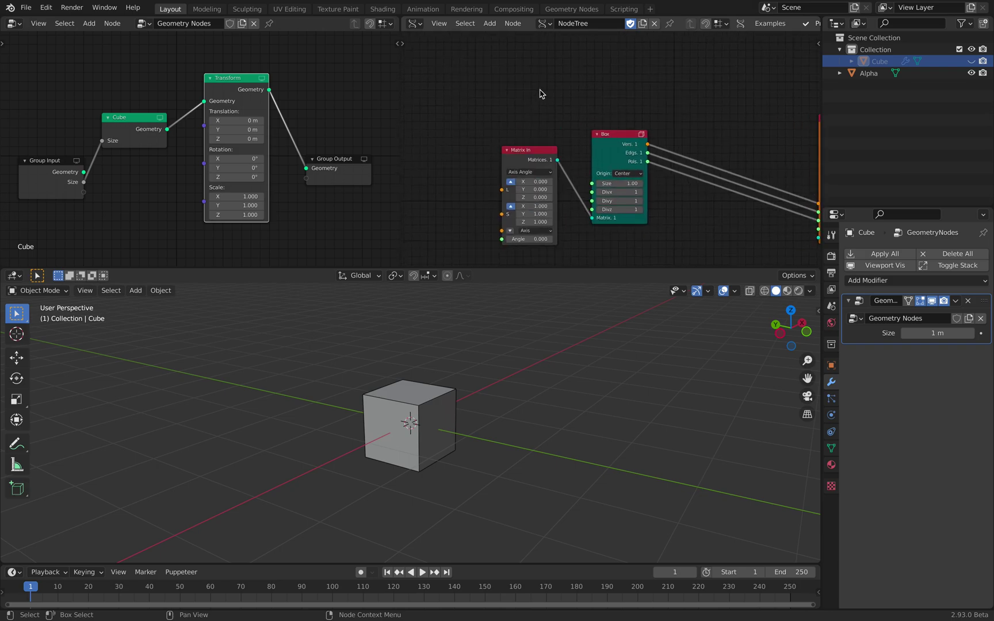
- Add a Random Vector node and connect its Random output to the Matrix In node's Location input
key("alt+space")
type("radn")
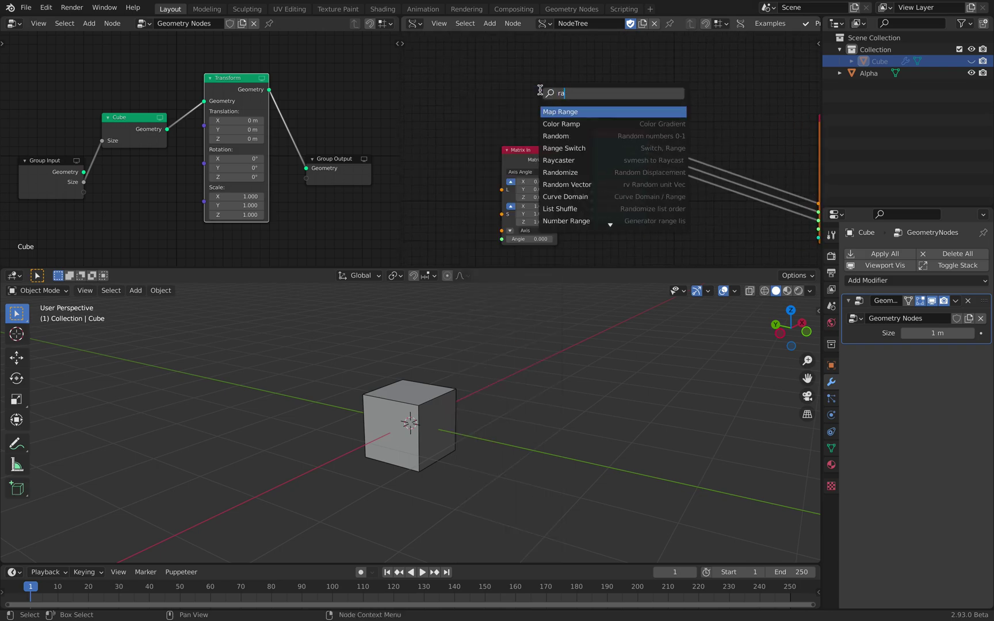
type("ndom v")
key("Return")
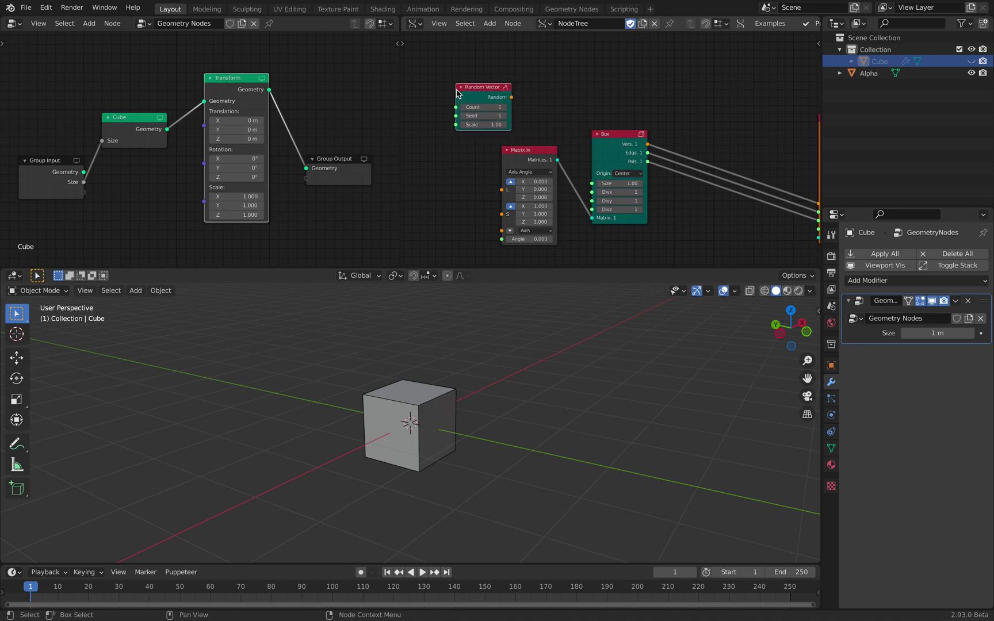
left_click(541, 96)
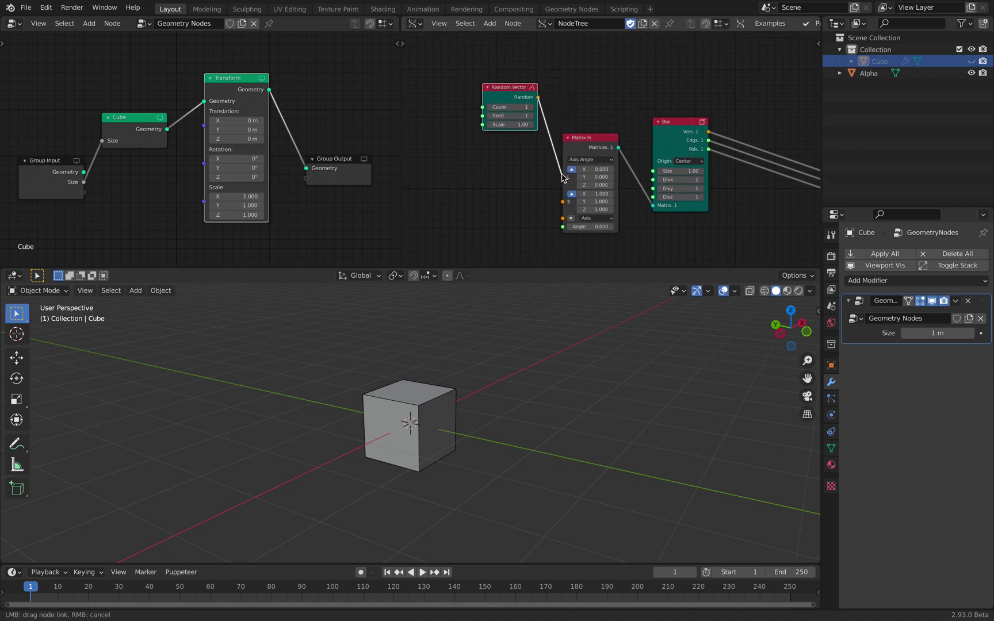
left_click_drag(562, 177, 563, 172)
- Set the Random Vector node's Count to 23 and select one of the generated boxes
left_click_drag(510, 107, 561, 107)
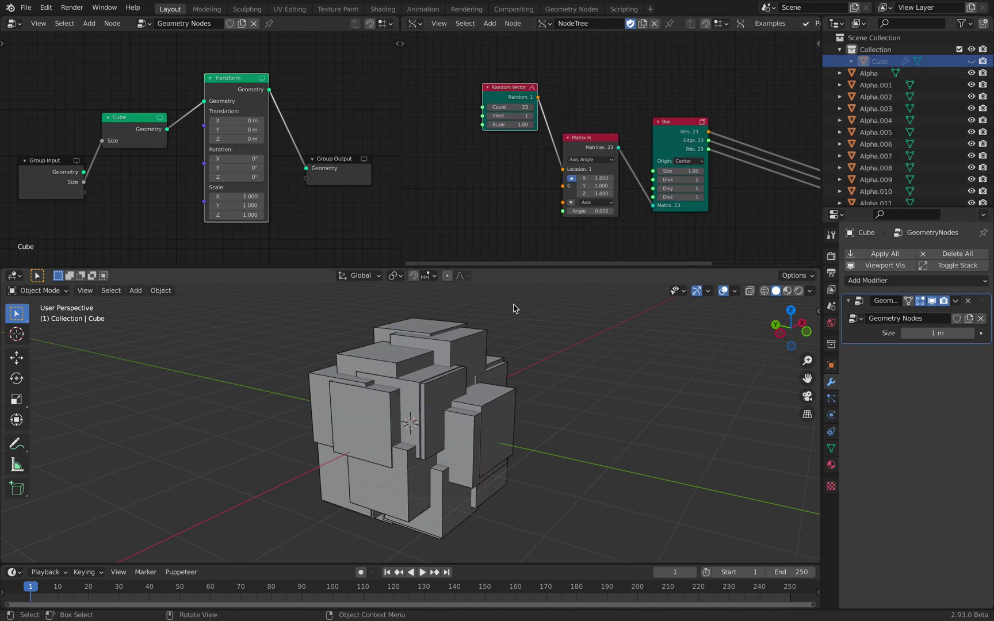
middle_click_drag(515, 308, 510, 464)
left_click(481, 424)
middle_click_drag(486, 351, 458, 348)
- Switch the solid viewport shading colour to Random so each box object gets its own colour
left_click(810, 291)
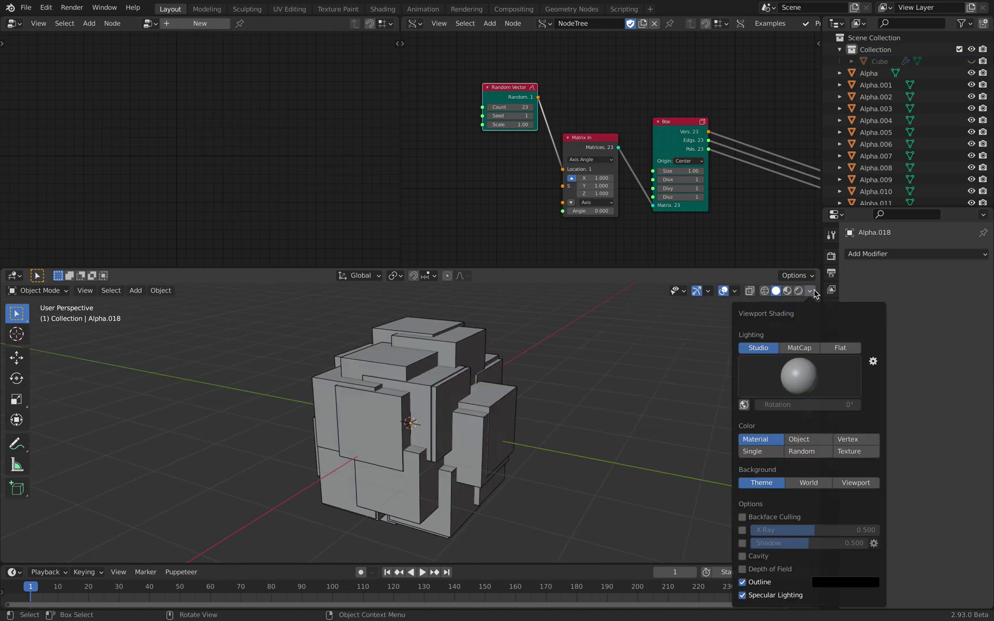
left_click(800, 452)
middle_click_drag(564, 391, 559, 369)
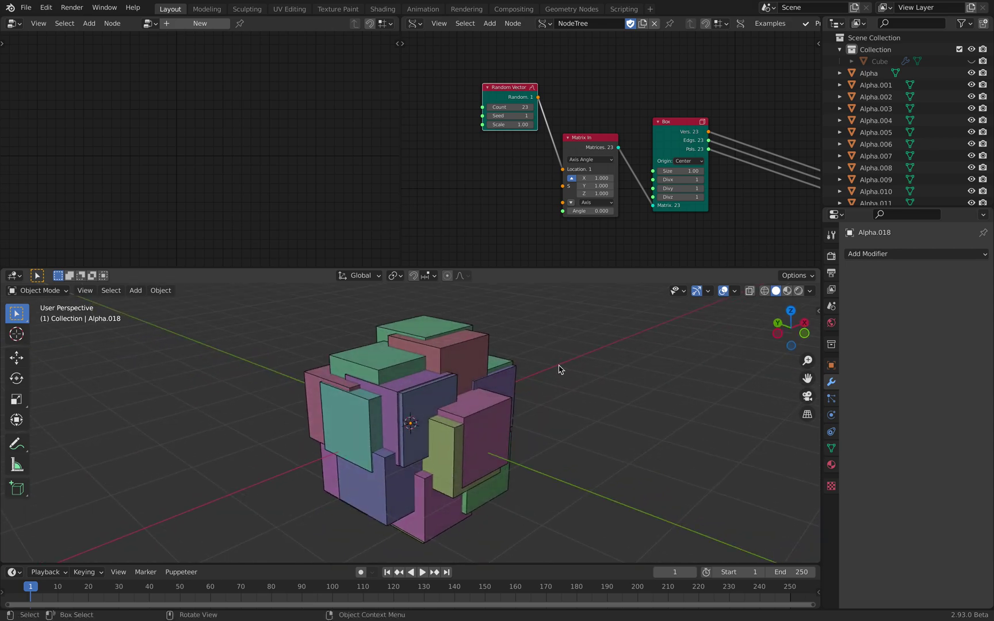
- Spread the boxes by raising Random Vector's Scale to 2.50, and move the node further from Matrix In
mouse_move(510, 125)
left_mouse_down()
mouse_move(564, 125)
mouse_move(530, 124)
left_mouse_up()
scroll(543, 140, "down", 2)
middle_click_drag(542, 140, 559, 135)
left_click_drag(549, 101, 506, 112)
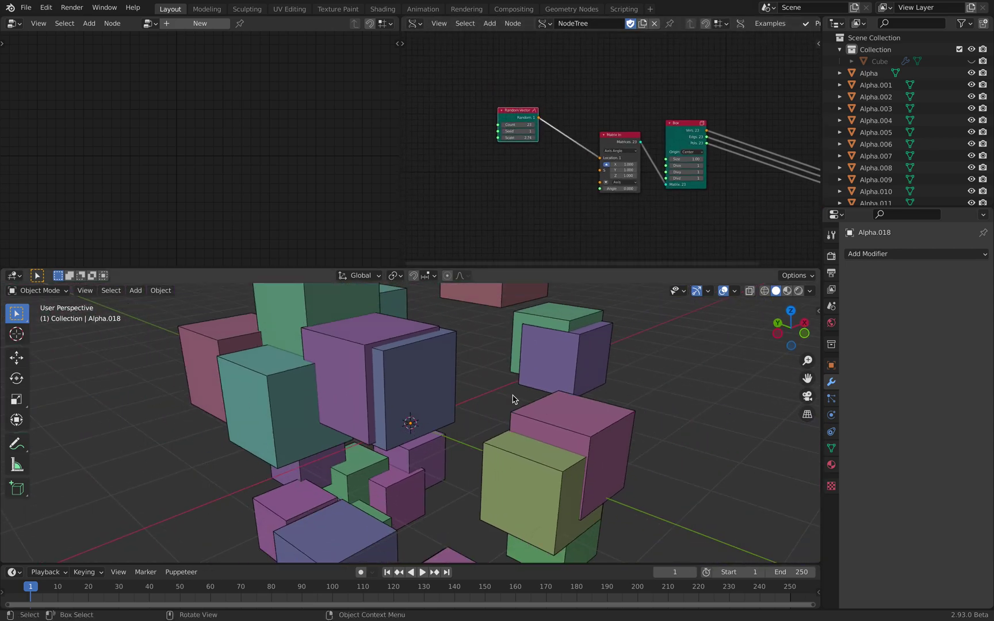
scroll(515, 400, "down", 6)
middle_click_drag(442, 425, 439, 411)
mouse_move(527, 138)
left_mouse_down()
mouse_move(578, 138)
mouse_move(521, 138)
left_mouse_up()
middle_click_drag(520, 432, 556, 433)
- Try adding a Randomize node beside the link between Random Vector and Matrix In
scroll(527, 337, "up", 2)
scroll(560, 146, "up", 2)
key("shift+a")
type("ra")
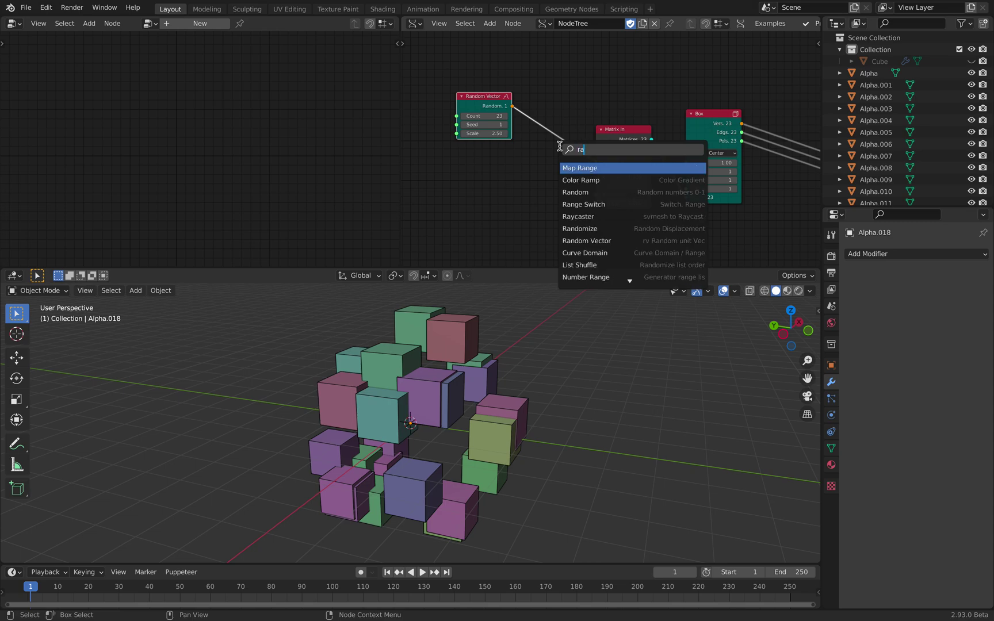
type("ndomize")
key("Return")
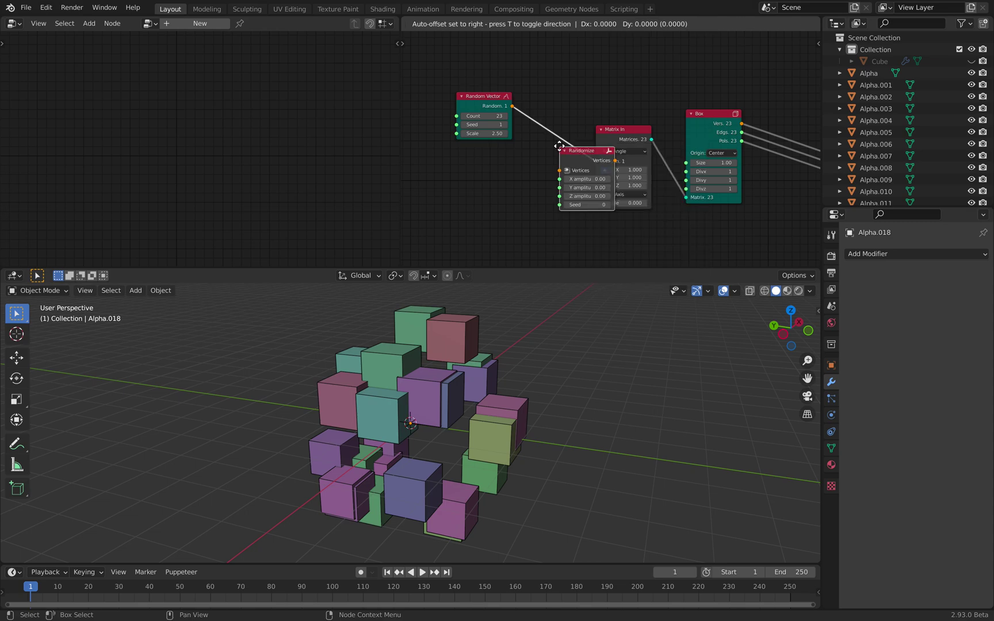
left_click(583, 159)
left_click_drag(572, 161, 618, 187)
- Undo the node changes back to the state before Random Vector was added
key("ctrl+z")
key("ctrl+z")
key("ctrl+z")
key("ctrl+z")
key("ctrl+z")
key("ctrl+z")
key("ctrl+z")
key("ctrl+z")
key("ctrl+z")
key("ctrl+z")
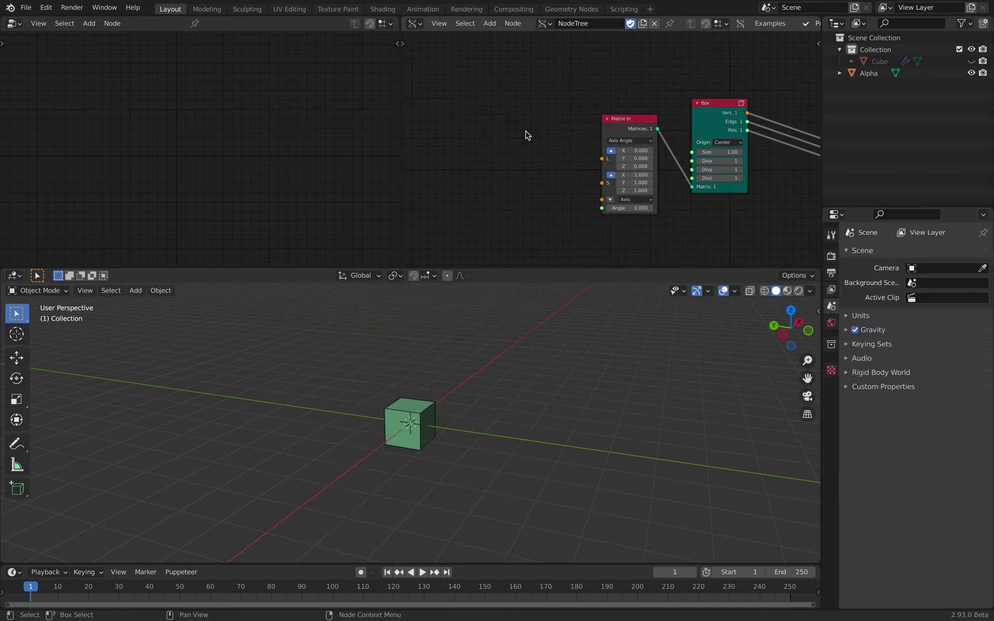
- Add a Vector P Field node and connect its verts output to Matrix In's Location input
key("shift+a")
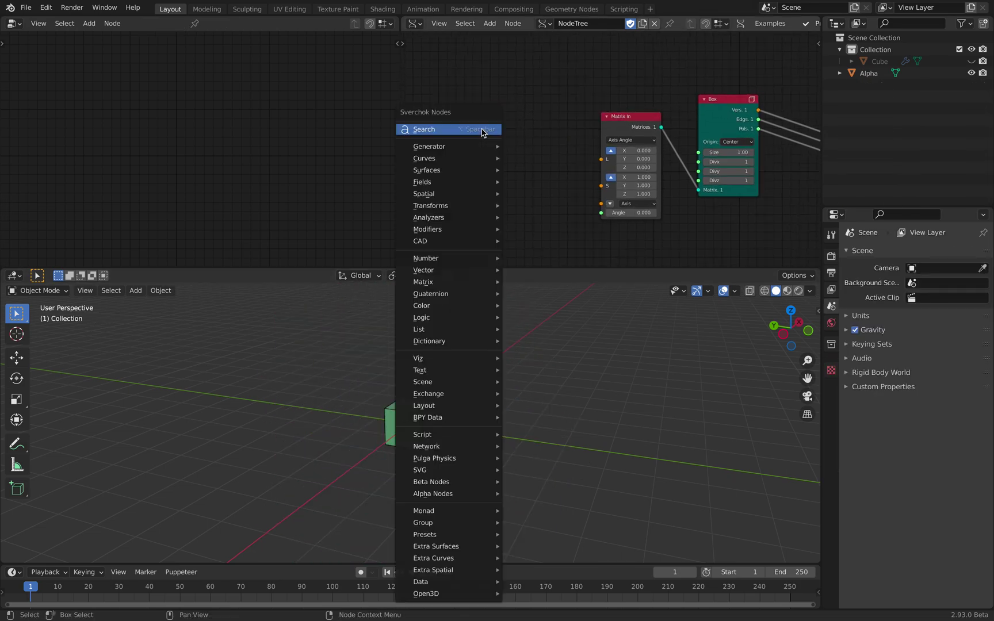
left_click(481, 129)
type("vector p")
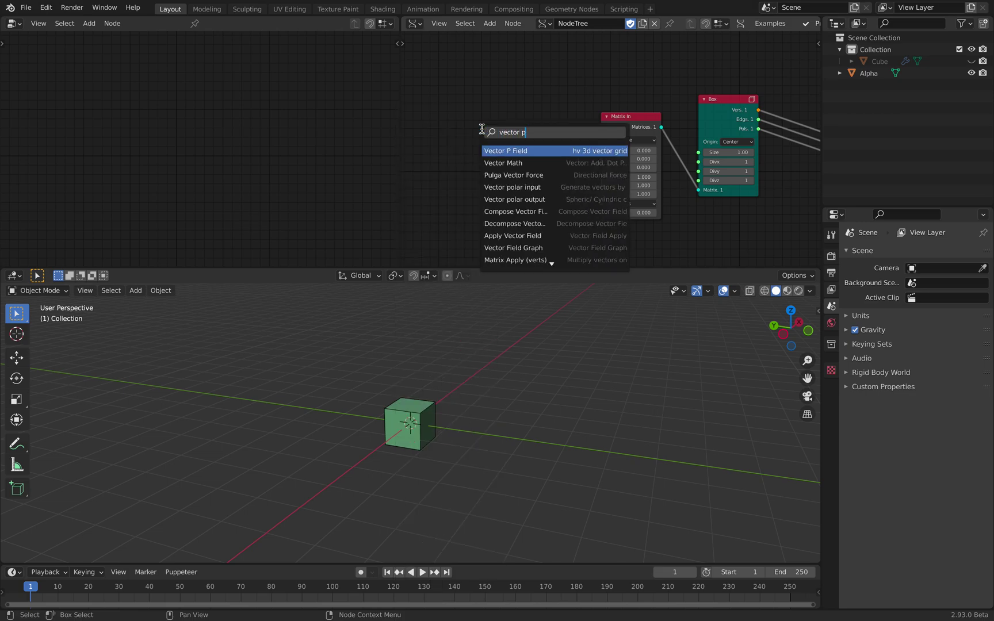
key("Return")
left_click(482, 129)
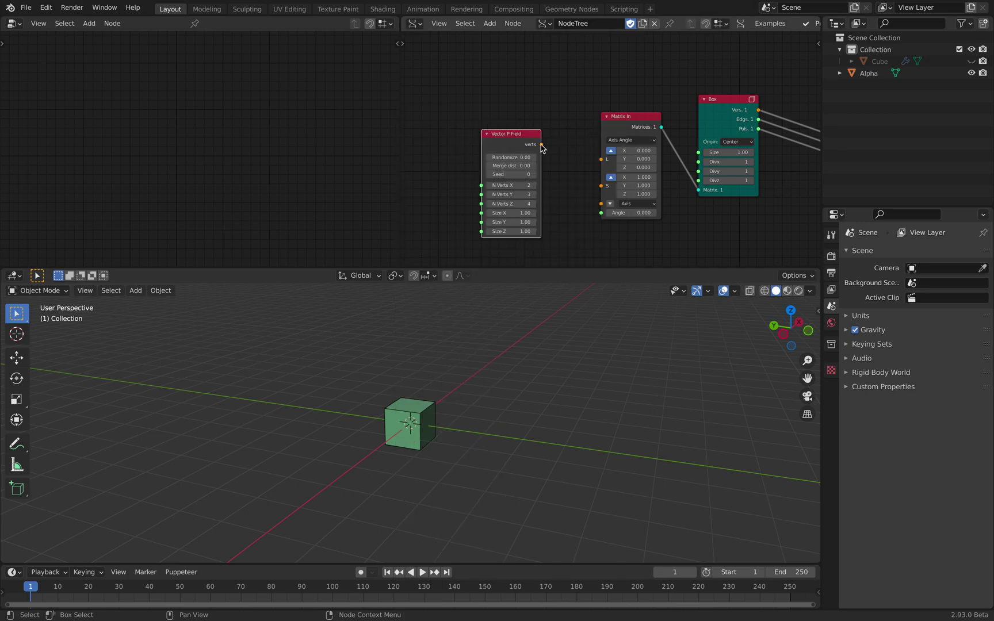
left_click_drag(597, 162, 599, 161)
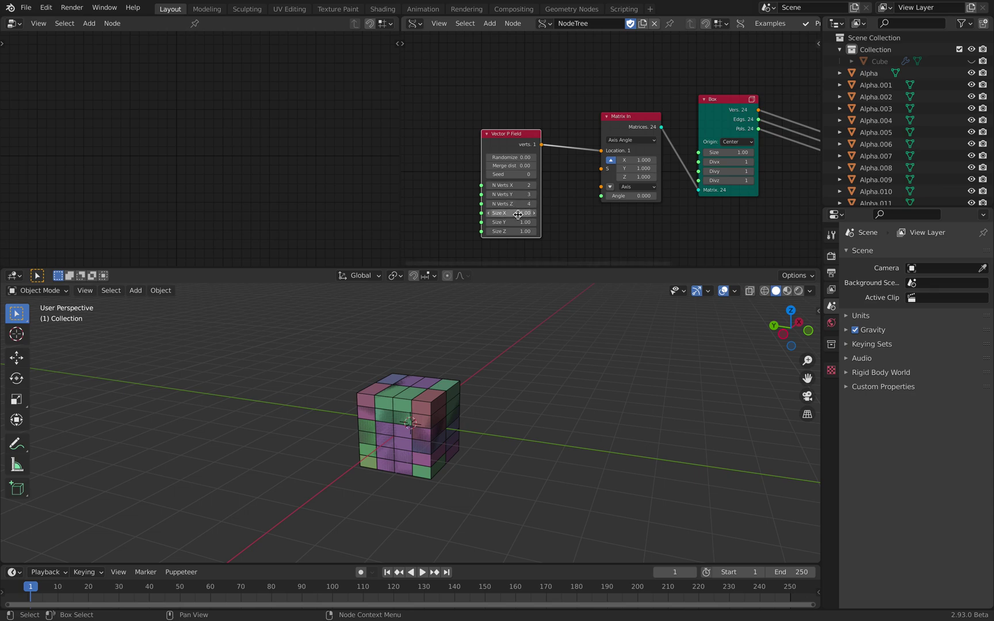
- Set Vector P Field's Size X, Y and Z to 4.44, N Verts X to 3 and N Verts Y to 4
left_click_drag(511, 213, 544, 213)
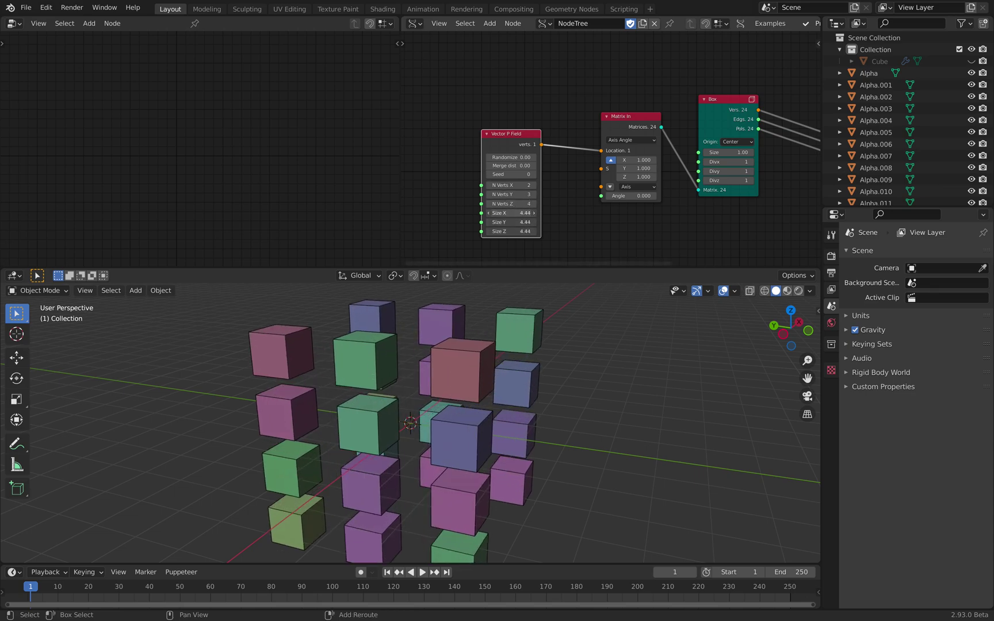
left_click(535, 186)
left_click(534, 195)
middle_click_drag(530, 362, 523, 355)
- Try different Randomize values on Vector P Field, ending at 1.14, and set Merge dist to 2.46
left_click_drag(514, 158, 539, 157)
scroll(510, 377, "down", 2)
middle_click_drag(508, 378, 515, 378)
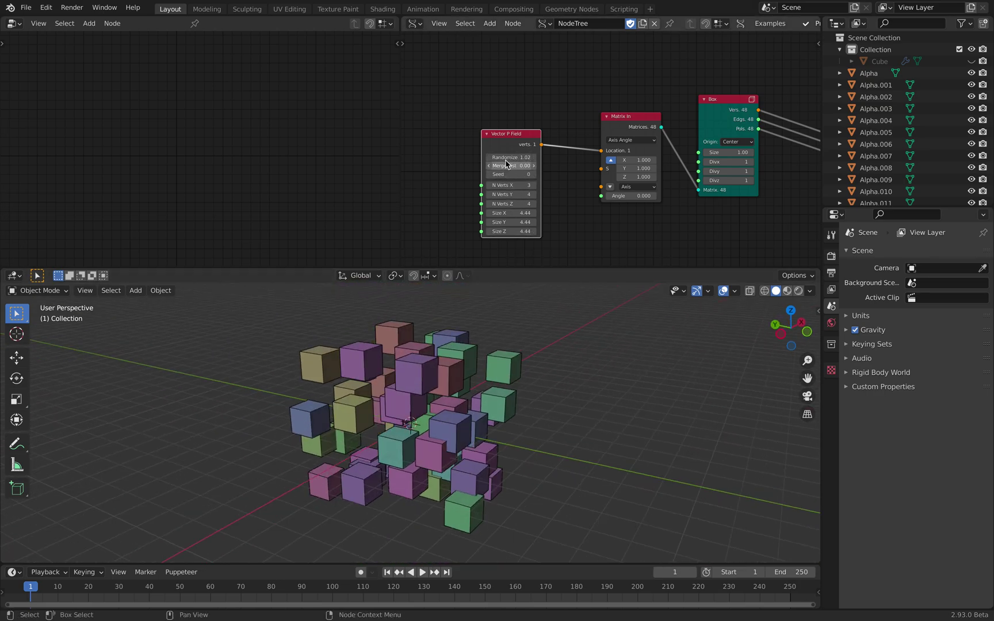
mouse_move(509, 158)
left_mouse_down()
mouse_move(541, 158)
mouse_move(515, 166)
mouse_move(527, 166)
mouse_move(494, 200)
mouse_move(512, 166)
left_mouse_up()
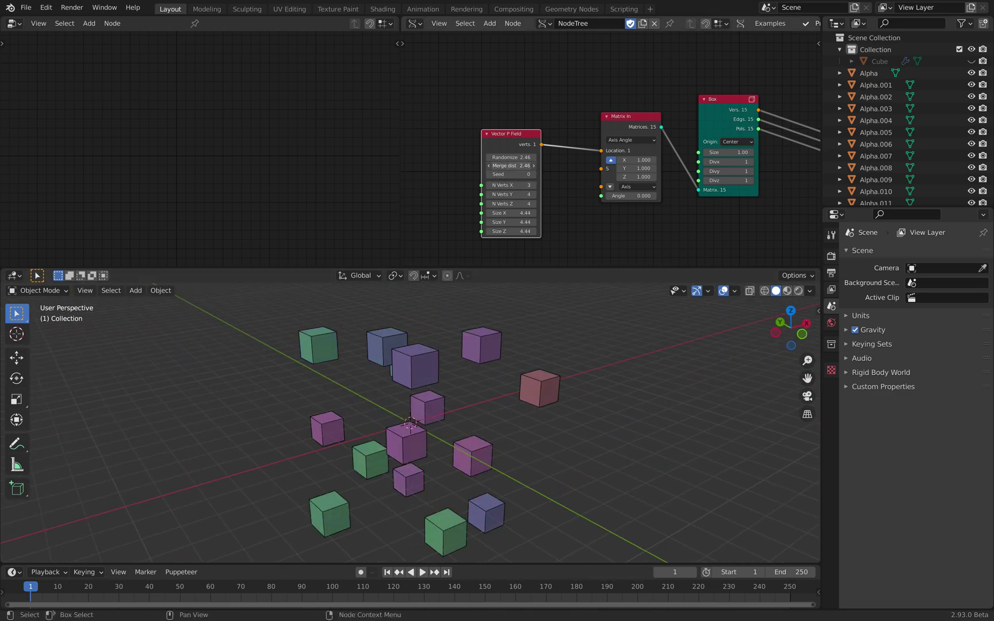
mouse_move(502, 381)
middle_mouse_down()
mouse_move(520, 363)
mouse_move(513, 374)
middle_mouse_up()
mouse_move(498, 158)
left_mouse_down()
mouse_move(534, 158)
mouse_move(489, 158)
mouse_move(526, 157)
mouse_move(499, 158)
left_mouse_up()
scroll(536, 256, "up", 2)
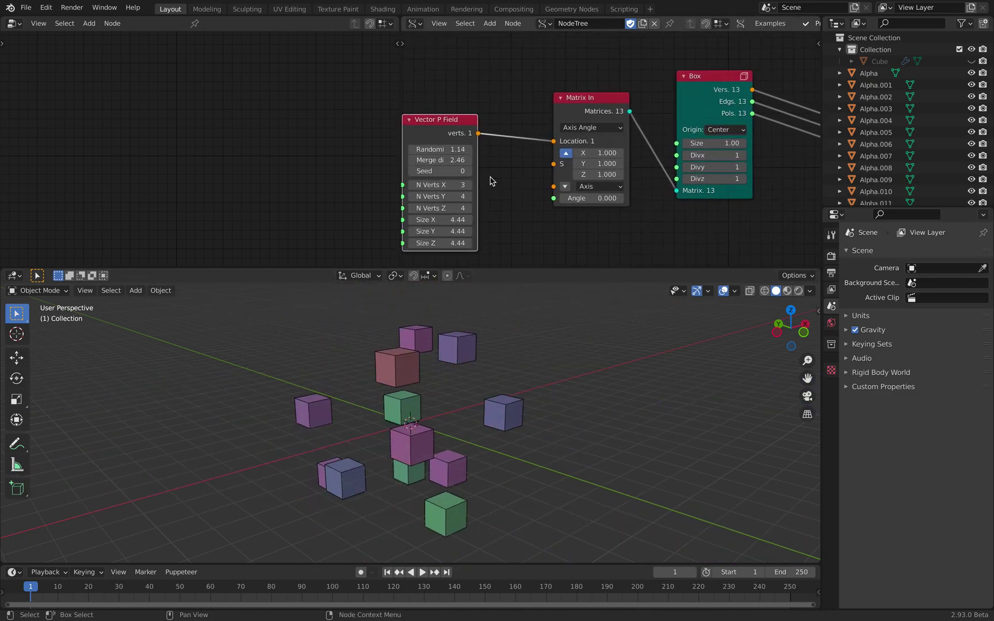
- Select individual cubes and then all of them to check that they are separate objects
left_click(457, 352)
left_click(403, 414)
key("a")
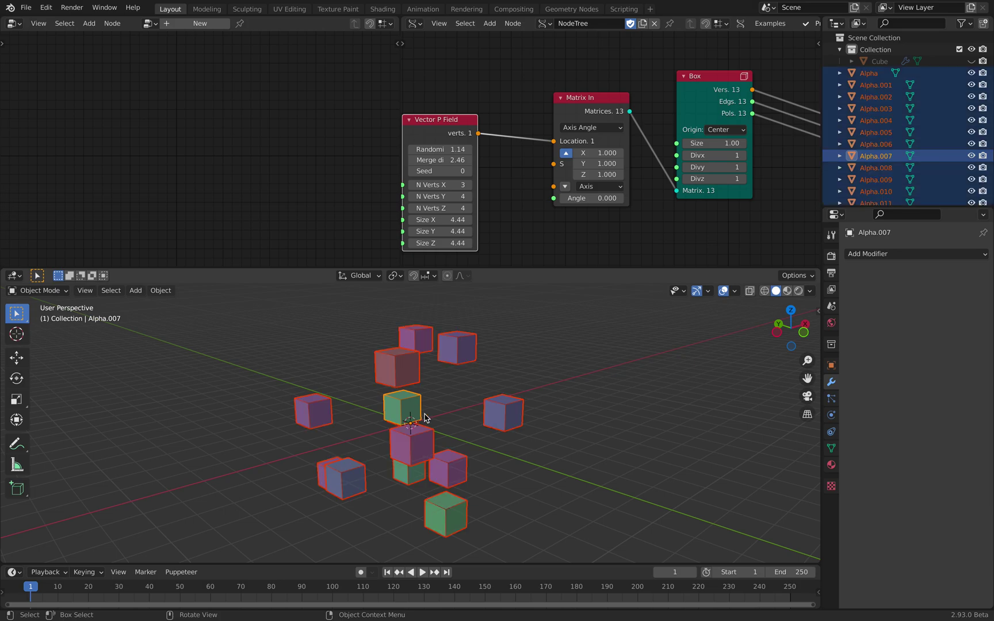
- Move Mesh viewer closer to Box with its Merge option enabled, and select the merged cube object
middle_click_drag(748, 122, 356, 130)
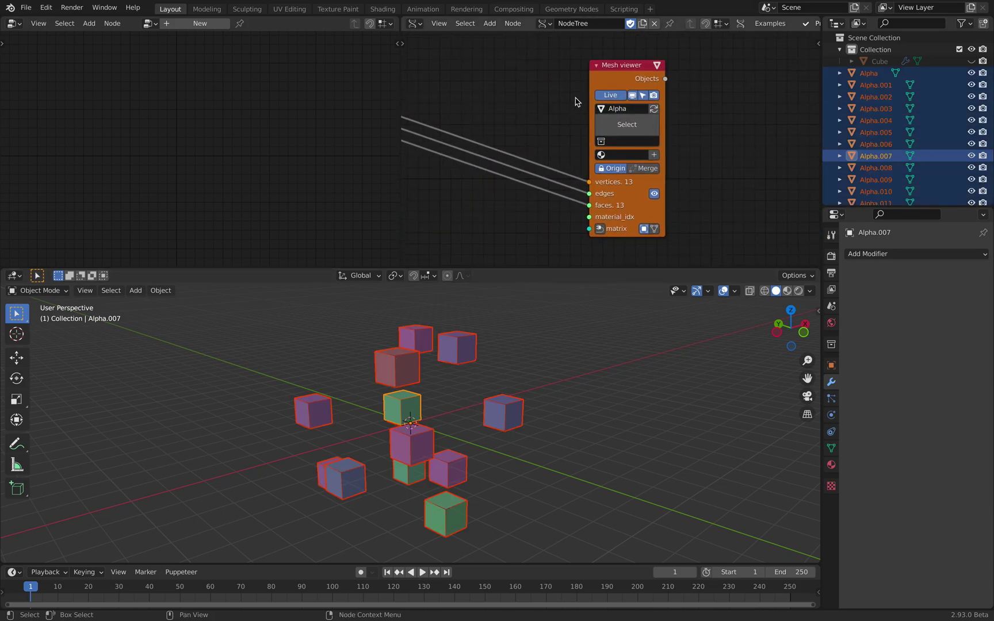
left_click_drag(599, 68, 496, 61)
middle_click_drag(506, 132, 669, 147)
left_click(670, 178)
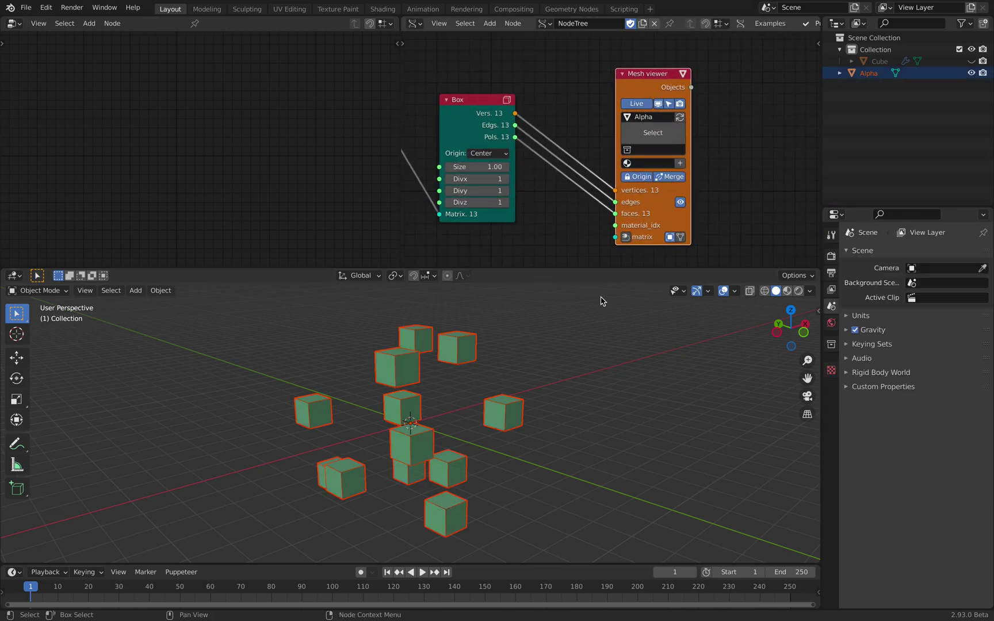
middle_click_drag(602, 302, 447, 386)
left_click(546, 350)
left_click(411, 387)
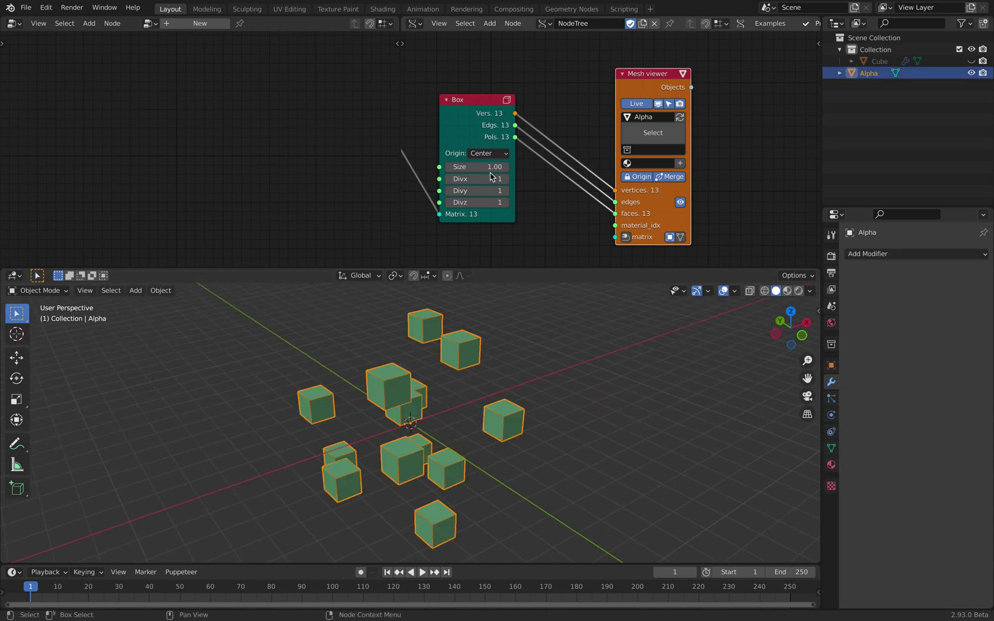
- Adjust Vector P Field to Randomize 1.02, Merge dist 0.47 and Size X, Y and Z 1.62
scroll(537, 159, "left", 10)
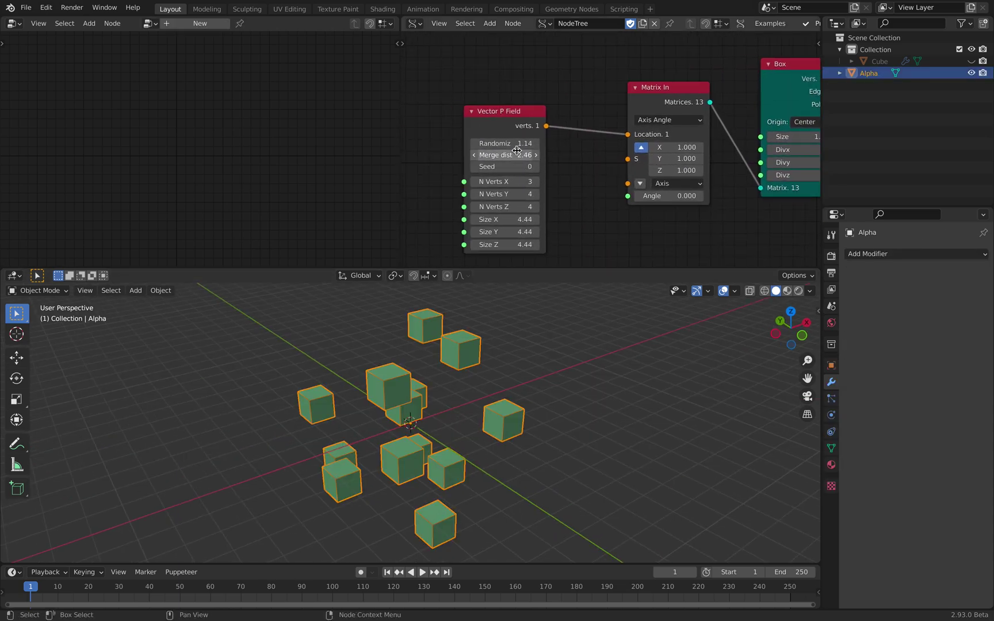
left_click_drag(514, 143, 506, 142)
mouse_move(508, 221)
left_mouse_down()
mouse_move(546, 245)
mouse_move(531, 245)
mouse_move(515, 219)
mouse_move(494, 219)
mouse_move(512, 208)
left_mouse_up()
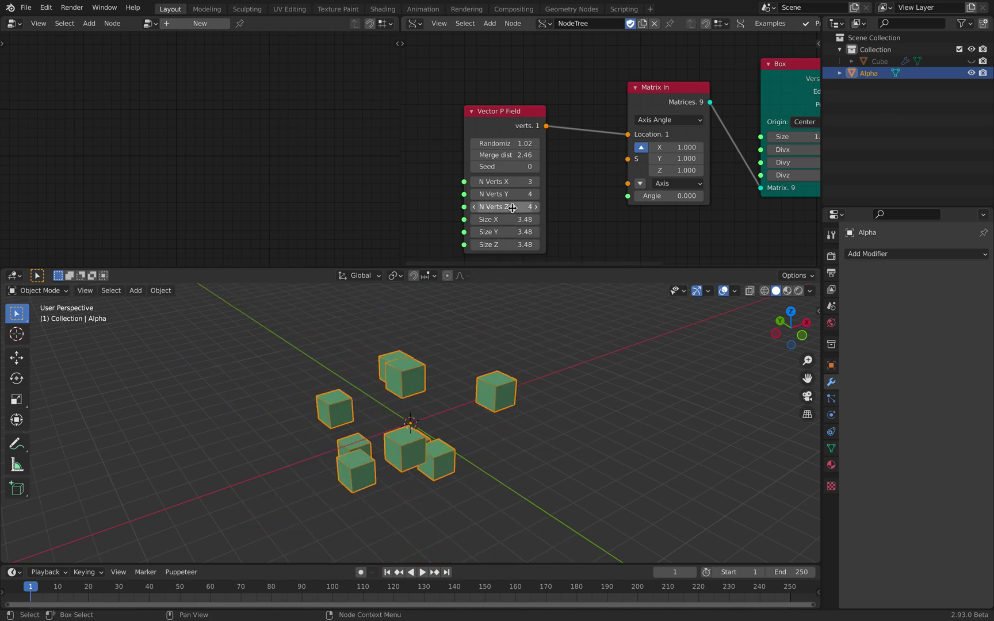
left_click_drag(513, 155, 481, 155)
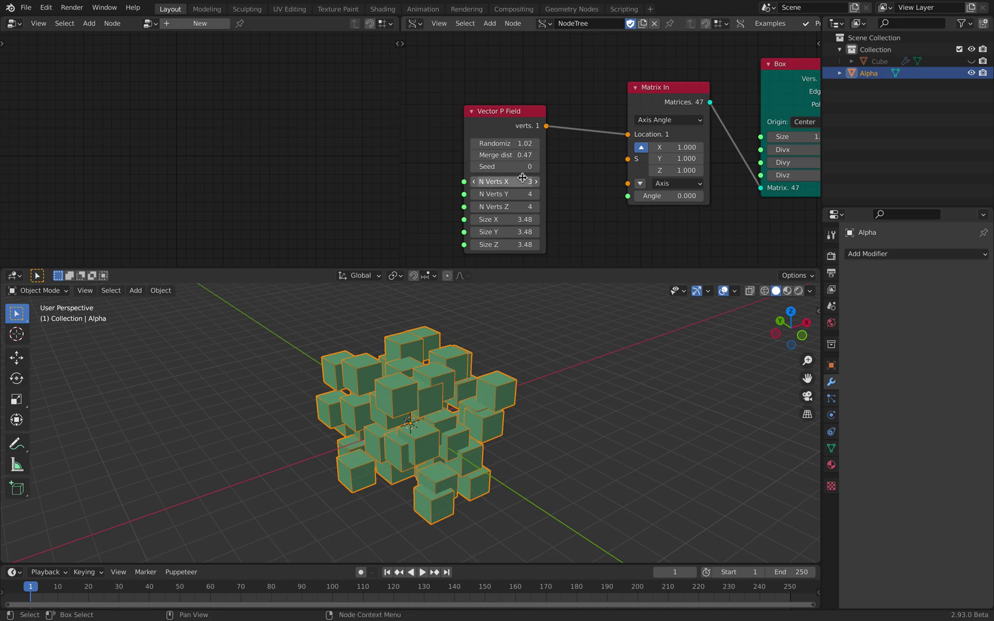
left_click_drag(506, 219, 480, 219)
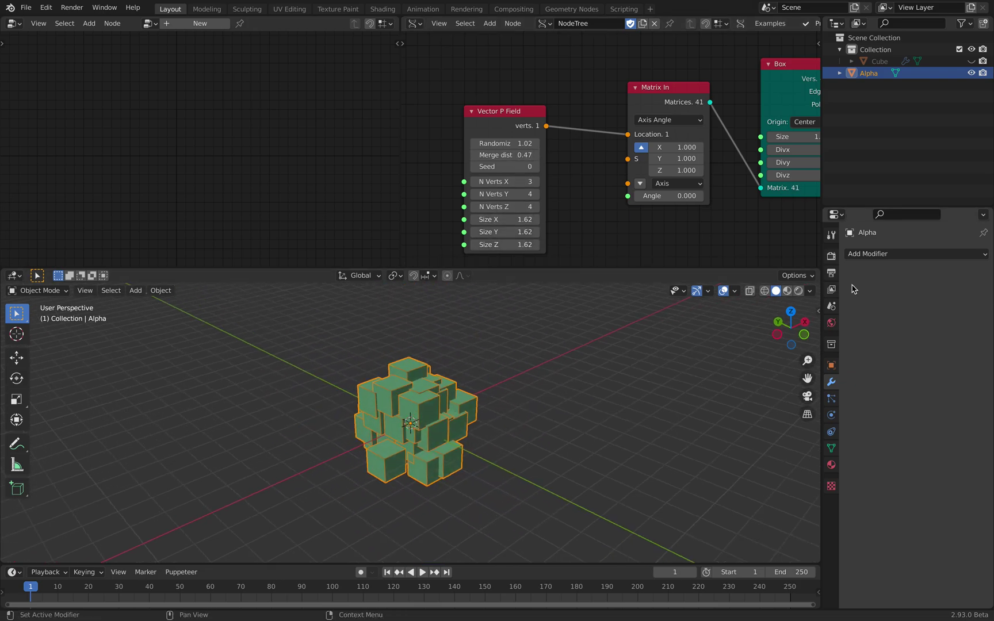
- Add a Remesh modifier in Voxel mode to the merged Alpha object and deselect it
left_click(889, 254)
left_click(742, 417)
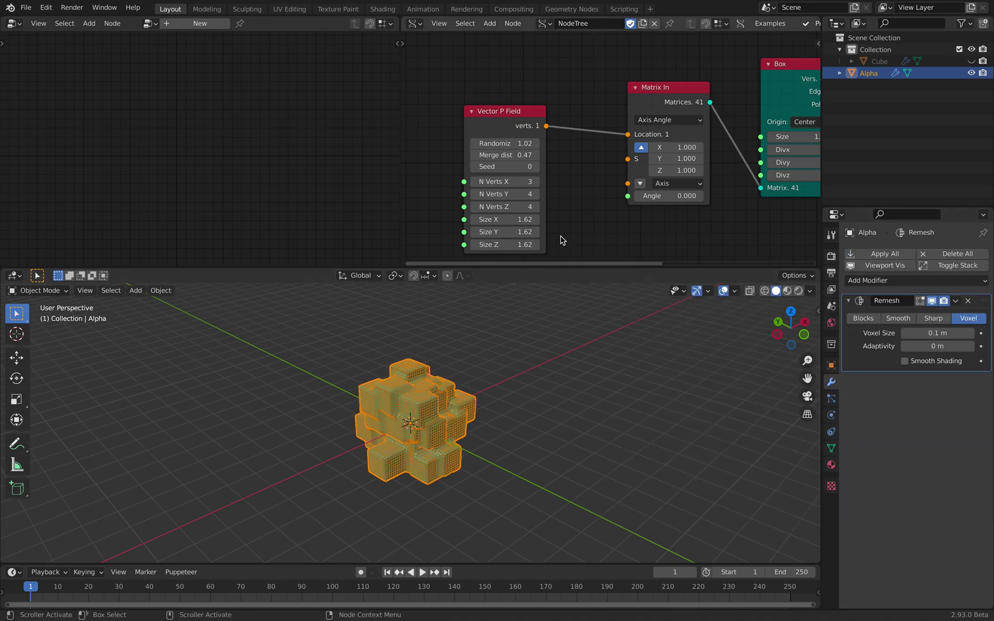
middle_click_drag(552, 345, 564, 377)
left_click(564, 377)
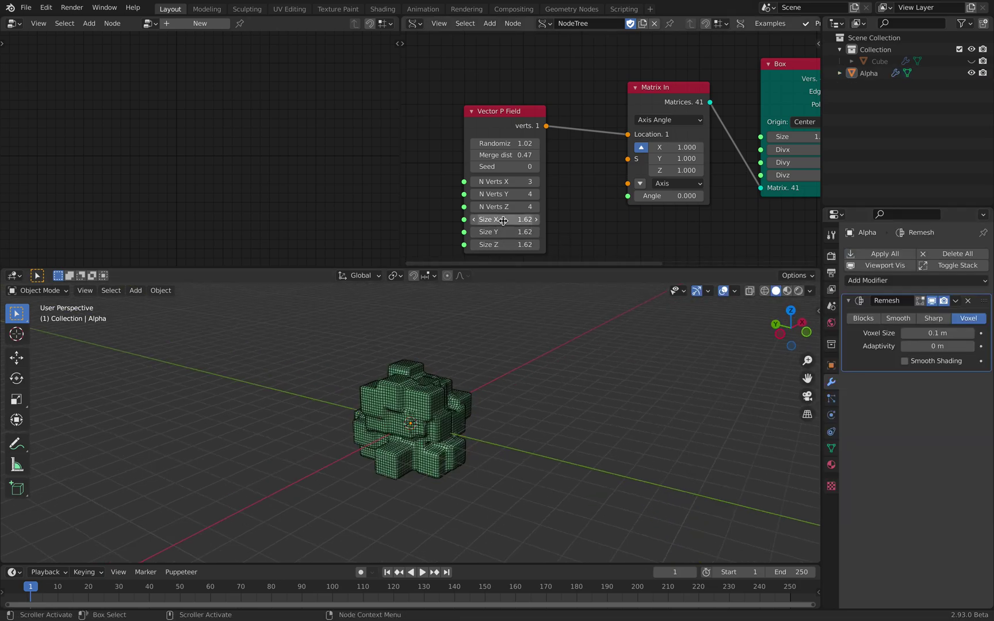
- Reduce Vector P Field's Size X, Y and Z to 1.11, inspect the remeshed cluster, and delete the node
mouse_move(507, 219)
left_mouse_down()
mouse_move(563, 219)
mouse_move(494, 220)
mouse_move(507, 219)
left_mouse_up()
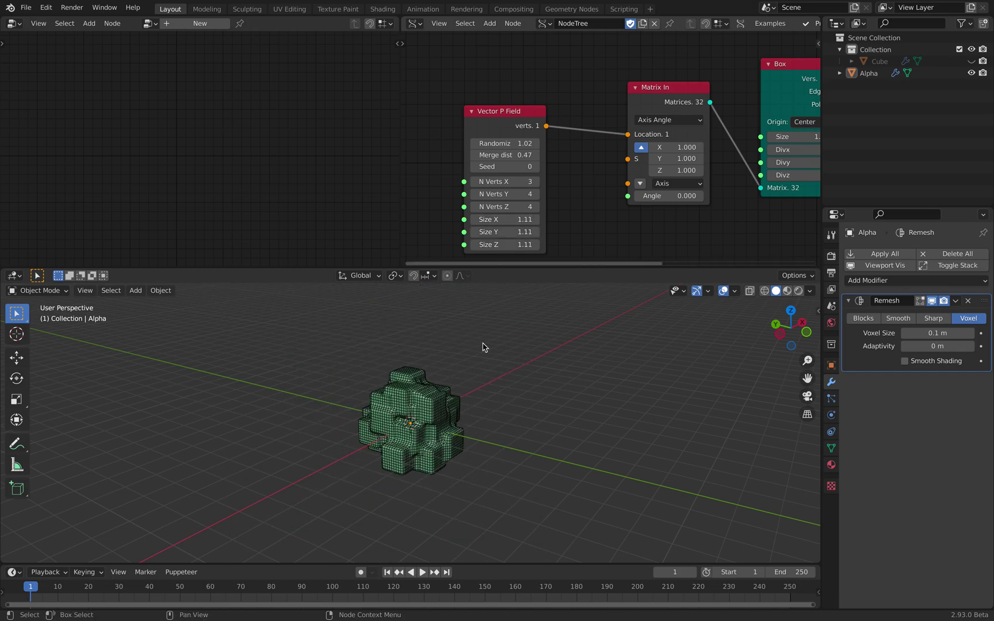
mouse_move(484, 348)
middle_mouse_down()
mouse_move(510, 368)
mouse_move(500, 345)
middle_mouse_up()
left_click(513, 119)
key("x")
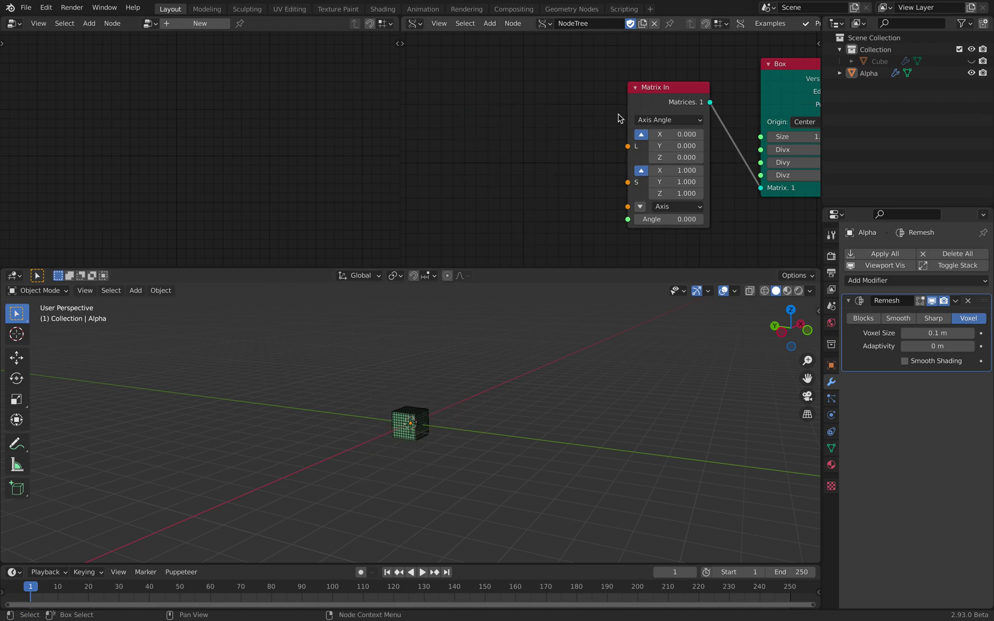
- Move the Mesh viewer node away from Box to leave a wide gap between them
middle_click_drag(617, 116, 550, 110)
middle_click_drag(458, 437, 449, 433)
scroll(454, 432, "up", 6)
scroll(562, 163, "down", 4)
middle_click_drag(623, 167, 495, 174)
middle_click_drag(612, 88, 544, 116)
scroll(612, 101, "up", 1)
left_click_drag(627, 103, 711, 113)
scroll(603, 94, "up", 1)
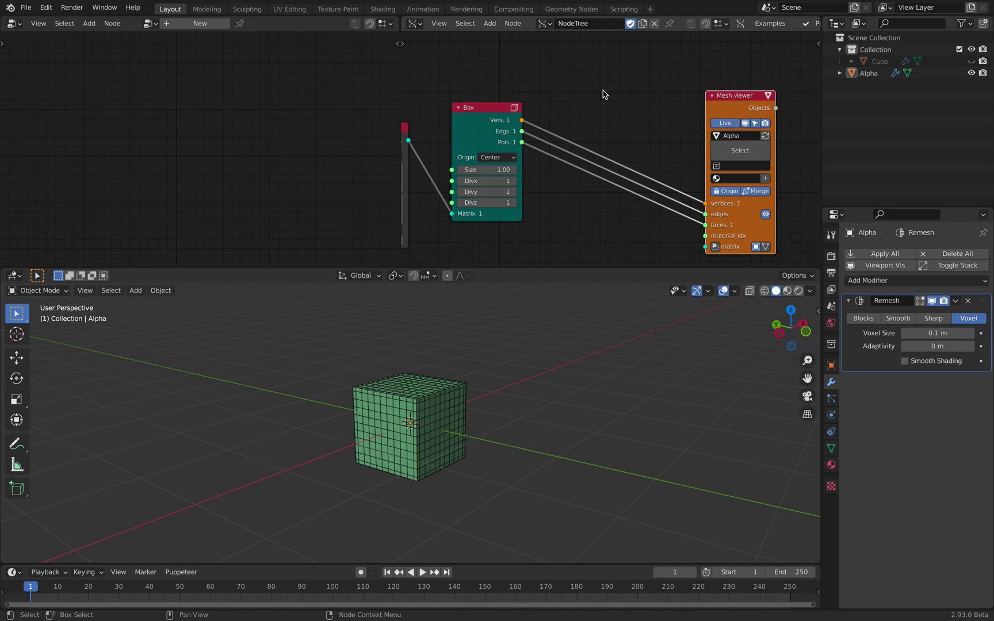
- Add a random-points-on-mesh node set to Surface and place it above the links between Box and Mesh viewer
key("shift+a")
left_click(603, 91)
type("point ra")
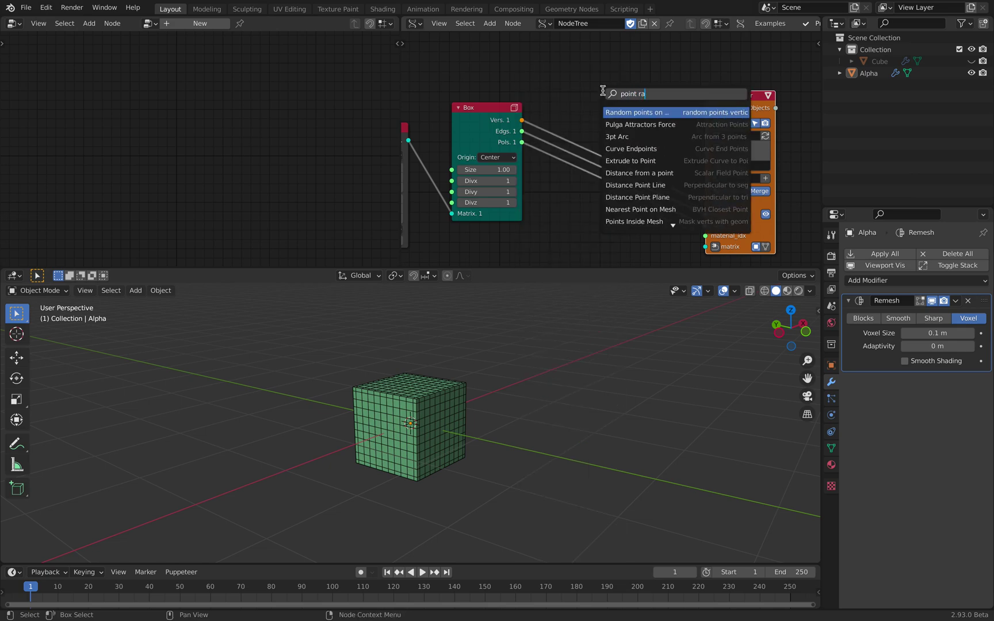
key("Return")
left_click(595, 246)
middle_click_drag(530, 119, 516, 169)
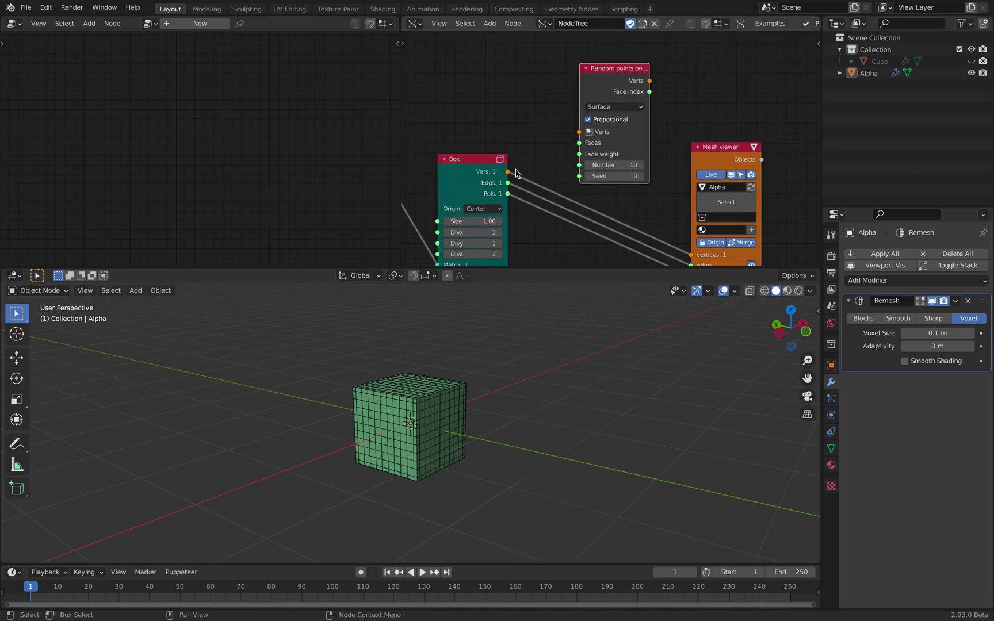
left_click(615, 107)
left_click_drag(612, 76, 610, 73)
- Turn off viewport display of the Mesh viewer node's output
scroll(564, 124, "down", 2)
middle_click_drag(529, 134, 560, 112)
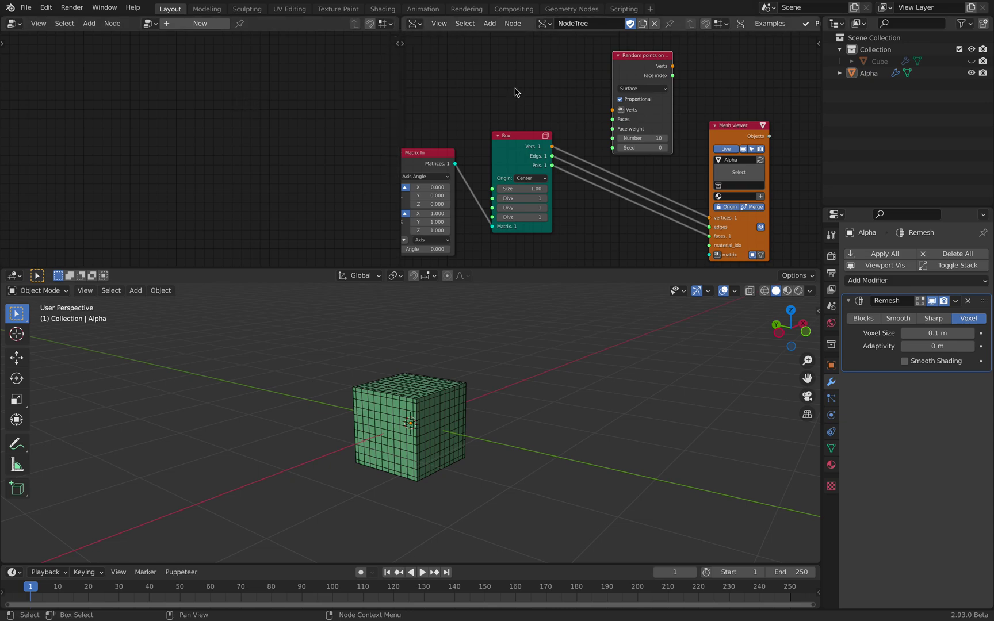
left_click(743, 150)
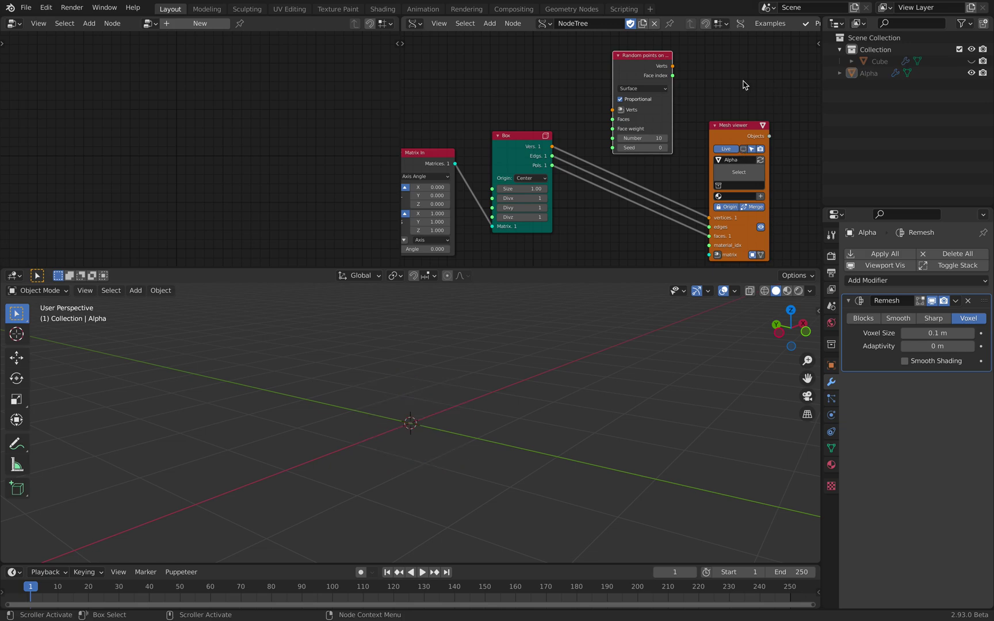
- Close the Sverchok node editor so that the Geometry Nodes editor fills the whole upper area
middle_click_drag(663, 80, 723, 80)
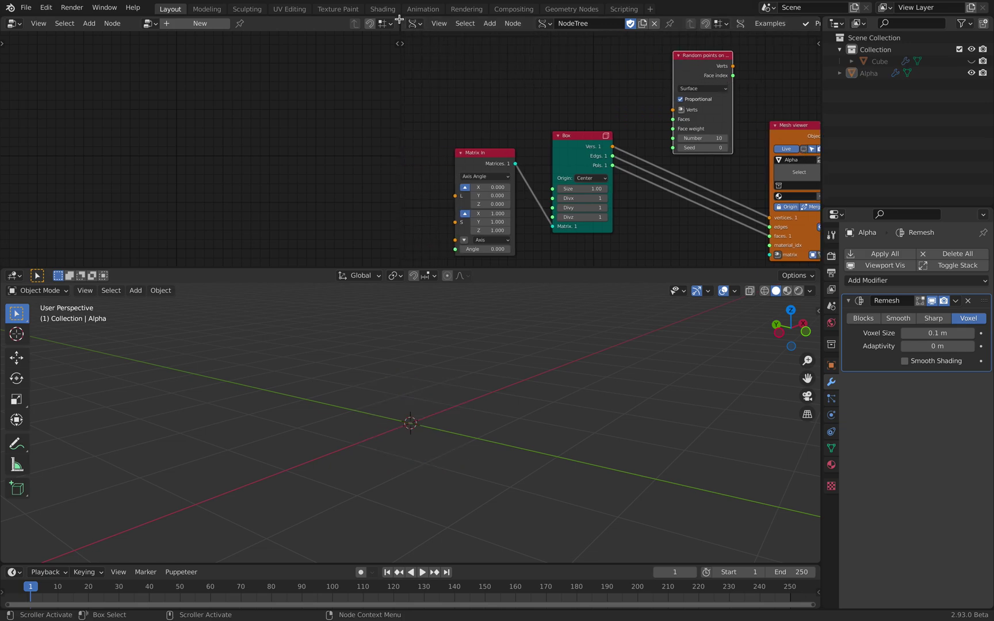
left_click_drag(399, 20, 473, 132)
left_click(361, 24)
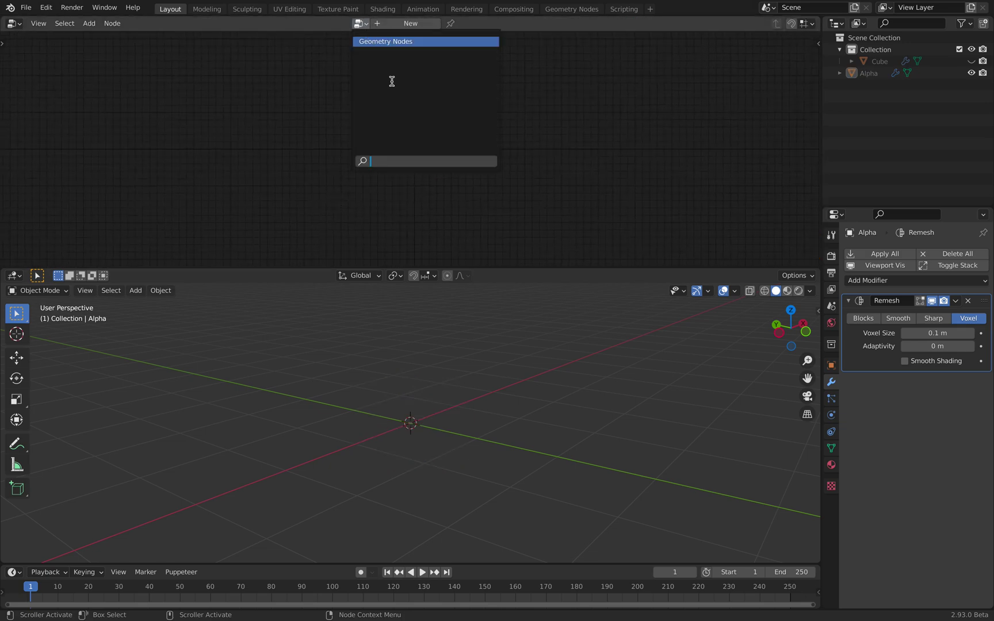
- Add a new mesh cube at the world origin and frame it in the 3D view
key("shift+a")
mouse_move(416, 367)
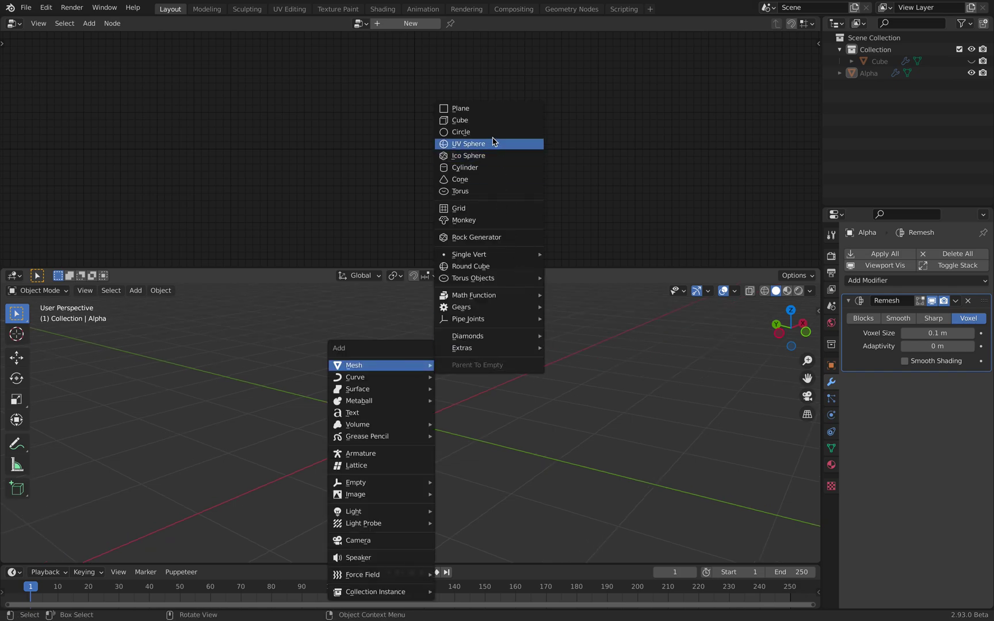
left_click(490, 120)
middle_click_drag(446, 347, 462, 363)
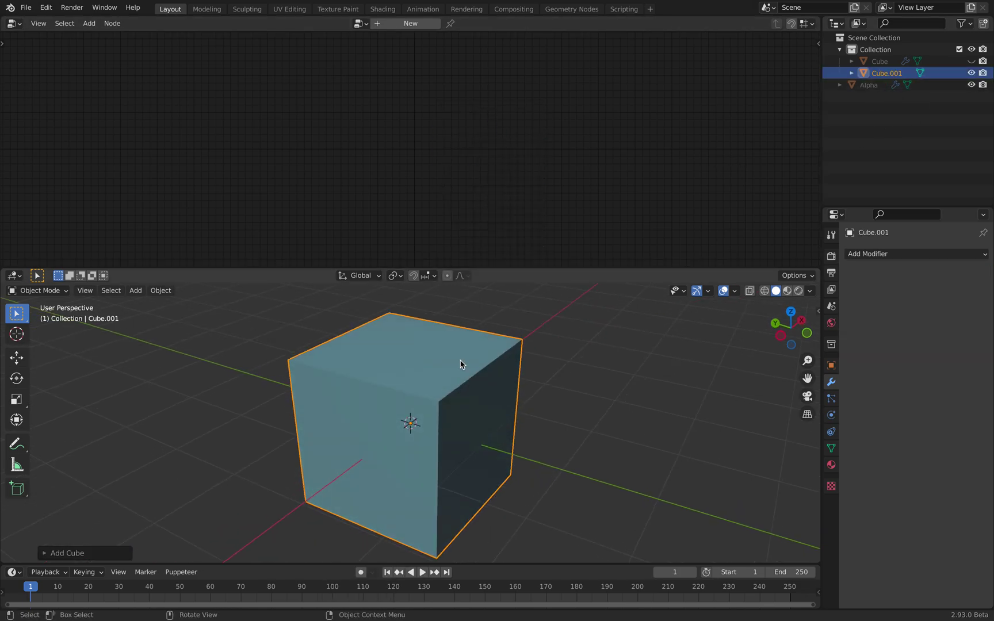
scroll(450, 369, "down", 2)
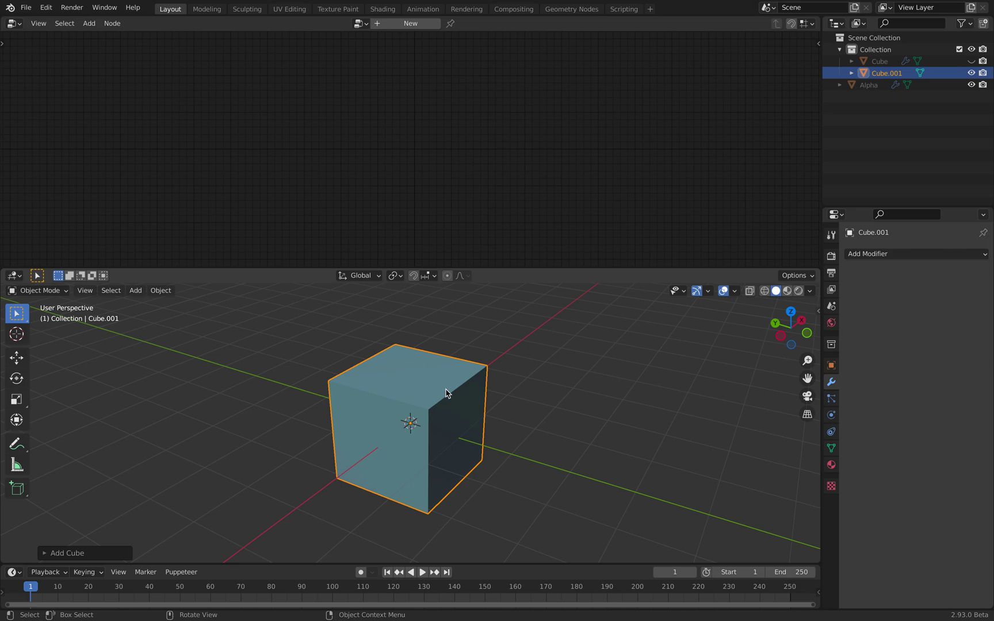
middle_click_drag(447, 394, 446, 386)
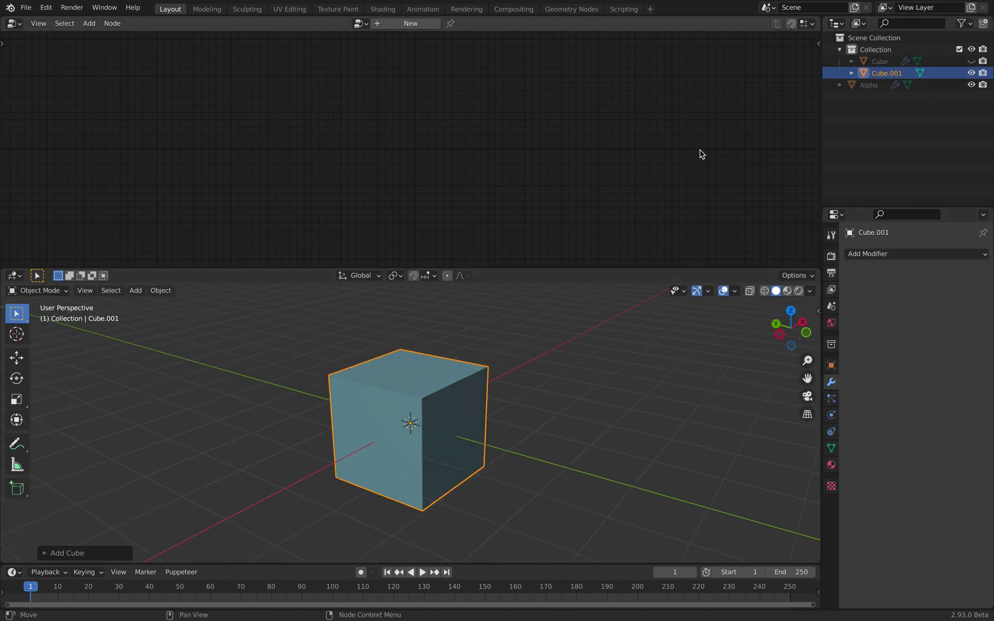
- Create a new Geometry Nodes tree on Cube.001 and move Group Input farther away from Group Output
left_click(889, 62)
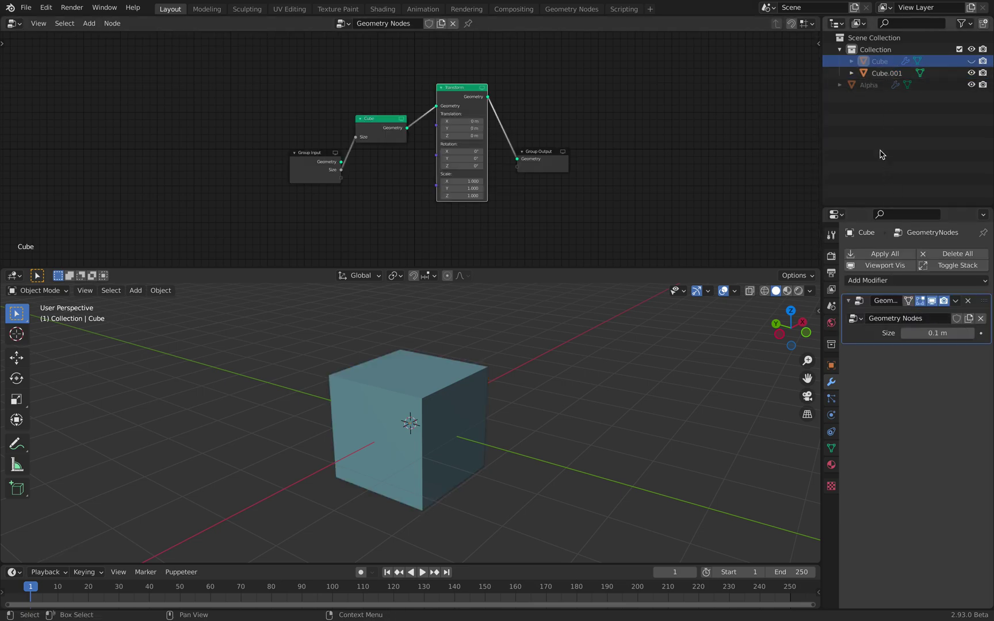
left_click(886, 73)
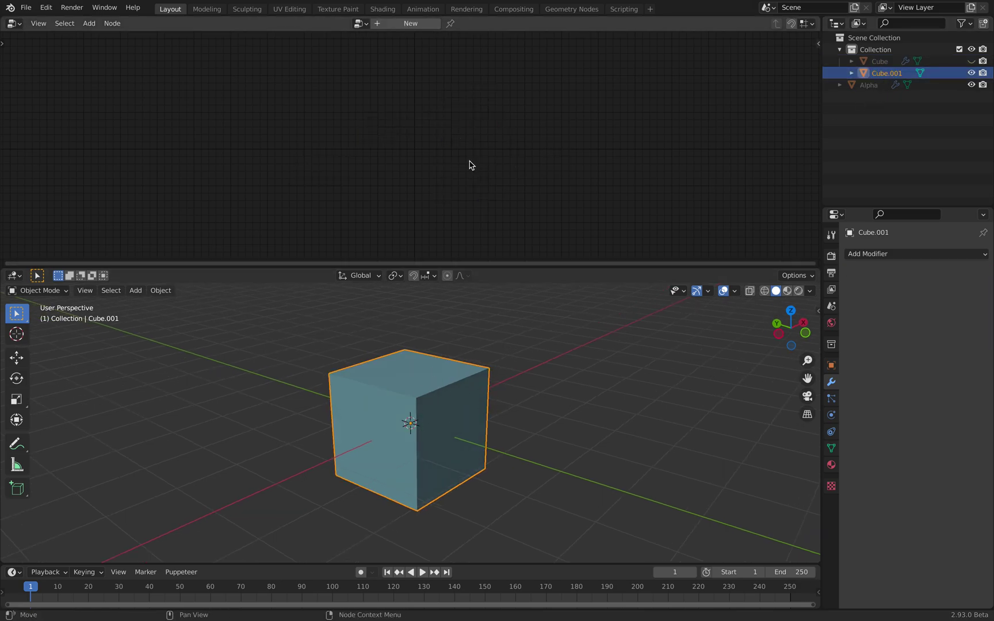
left_click(411, 23)
left_click_drag(314, 151, 210, 136)
scroll(229, 184, "up", 1)
- Add a Point Distribute node on the link between Group Input and Group Output
key("shift+a")
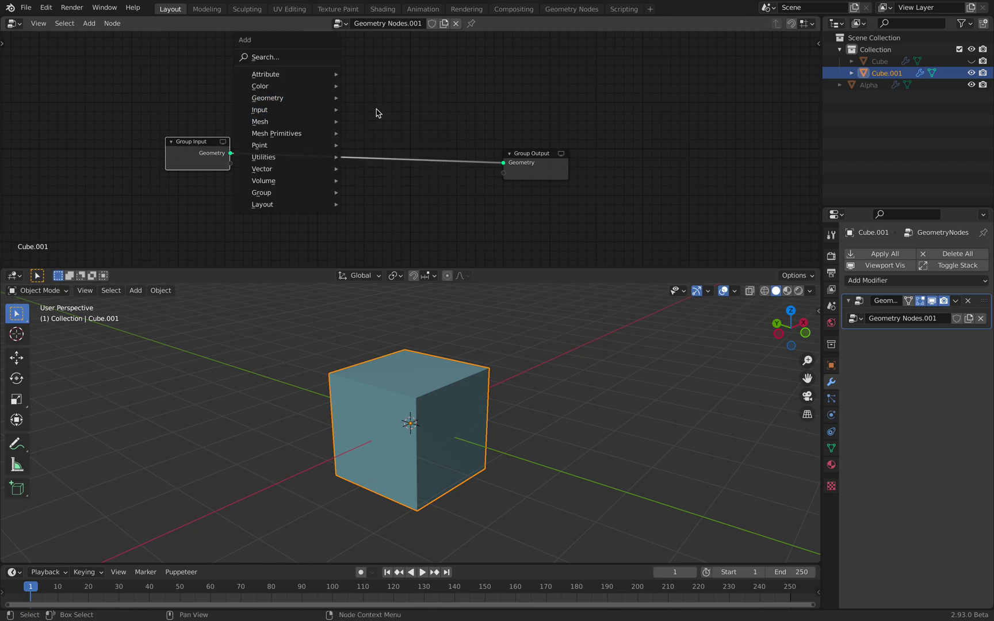
key("Escape")
key("shift+a")
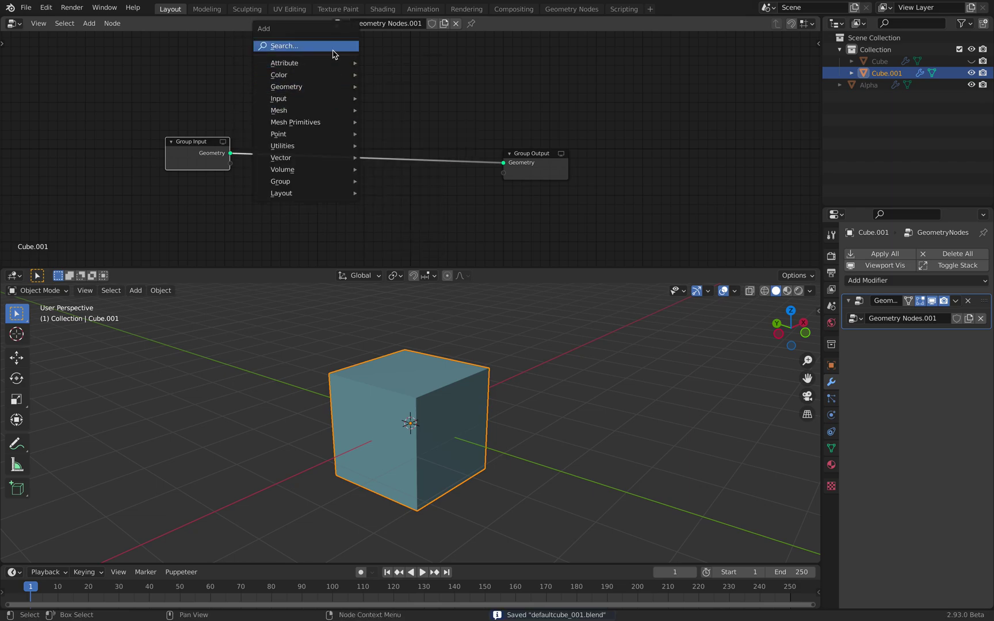
left_click(339, 49)
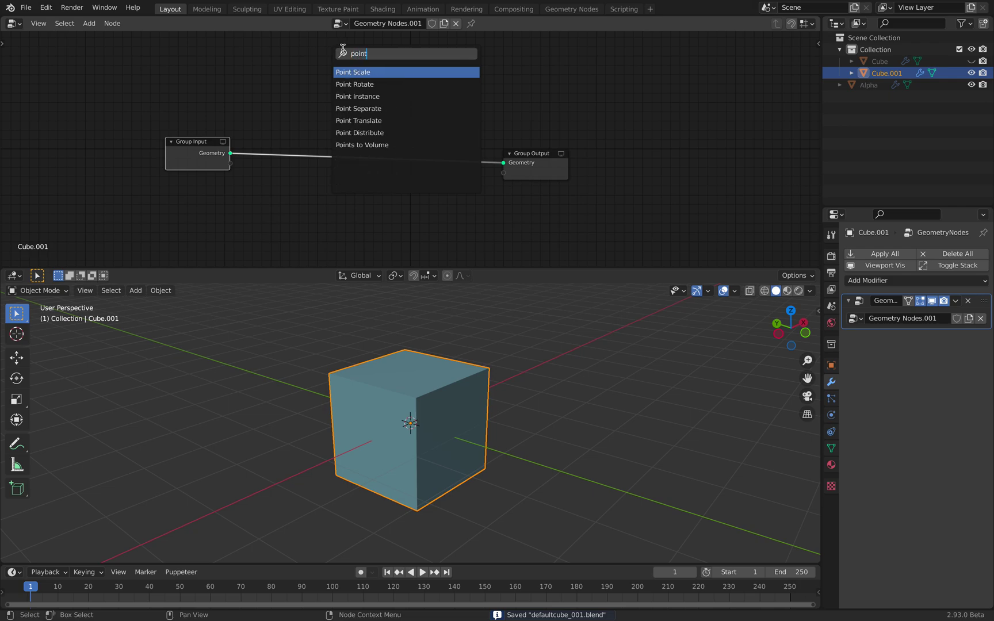
key("Down")
key("Down")
key("Down")
key("Down")
key("Down")
key("Return")
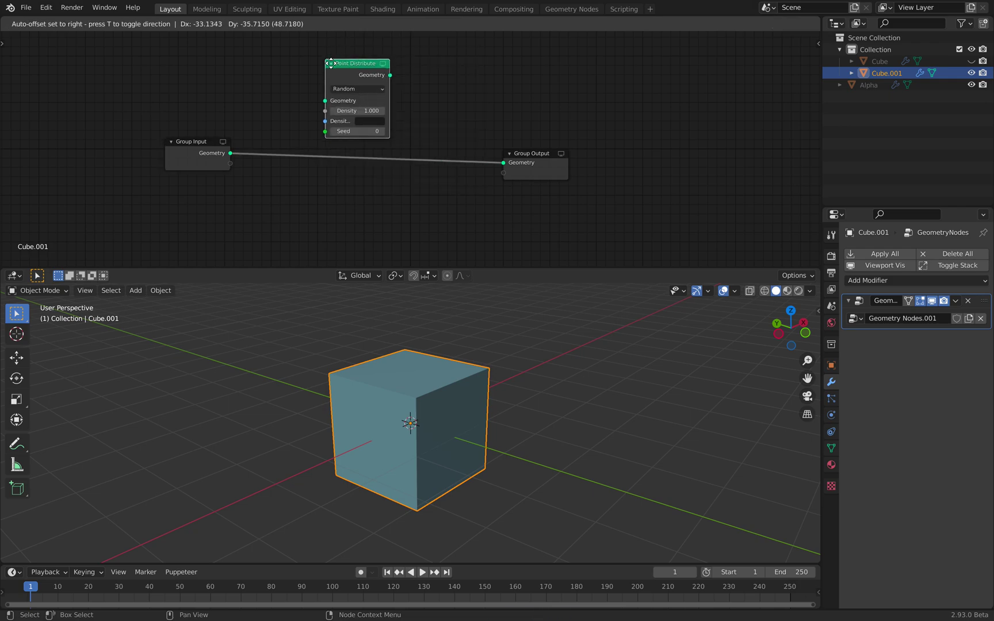
left_click(314, 110)
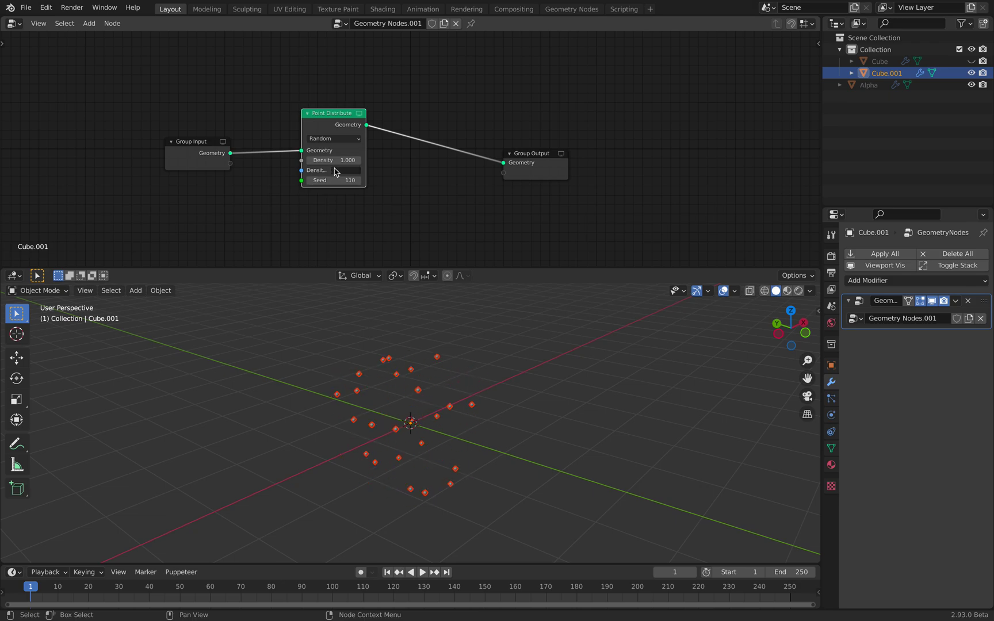
- Set Point Distribute's Density to 23 with Seed 110, and move Group Output farther away to make room
left_click_drag(334, 160, 368, 160)
middle_click_drag(377, 322, 354, 361)
scroll(368, 360, "up", 2)
left_click_drag(515, 167, 573, 175)
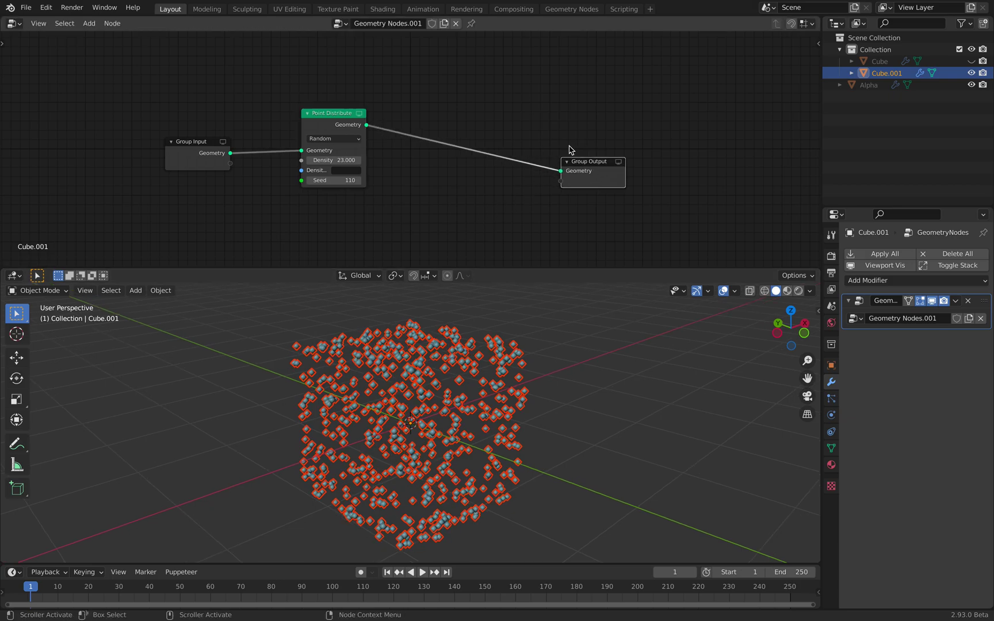
key("shift+a")
left_click(425, 150)
type("vecto")
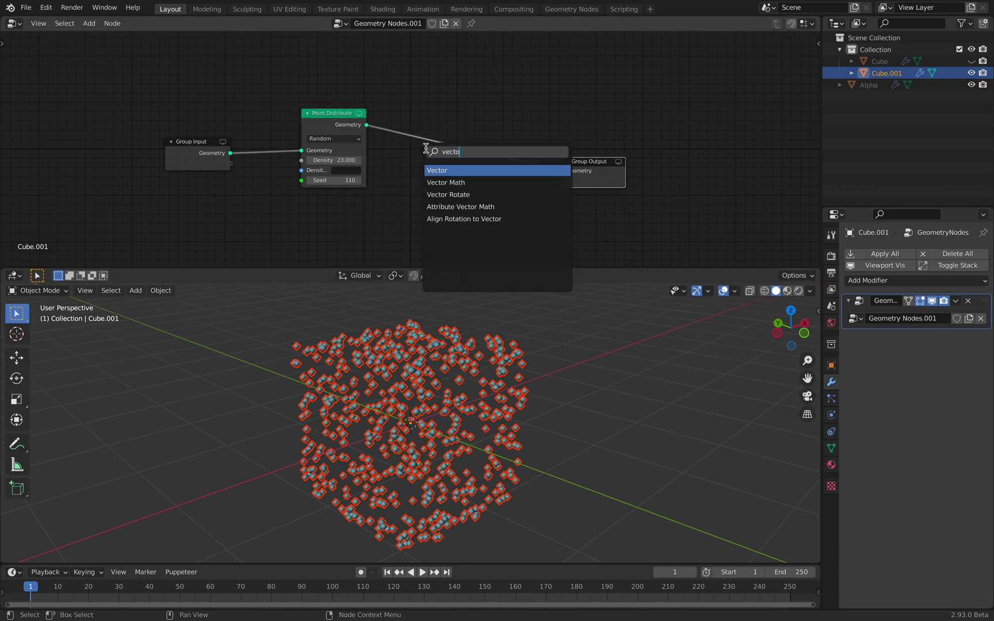
type("r")
key("Down")
key("Return")
left_click(460, 109)
key("x")
- Add an Attribute Vector Math node between Point Distribute and Group Output, and set its operation to Snap
key("shift+a")
left_click(453, 116)
type("a")
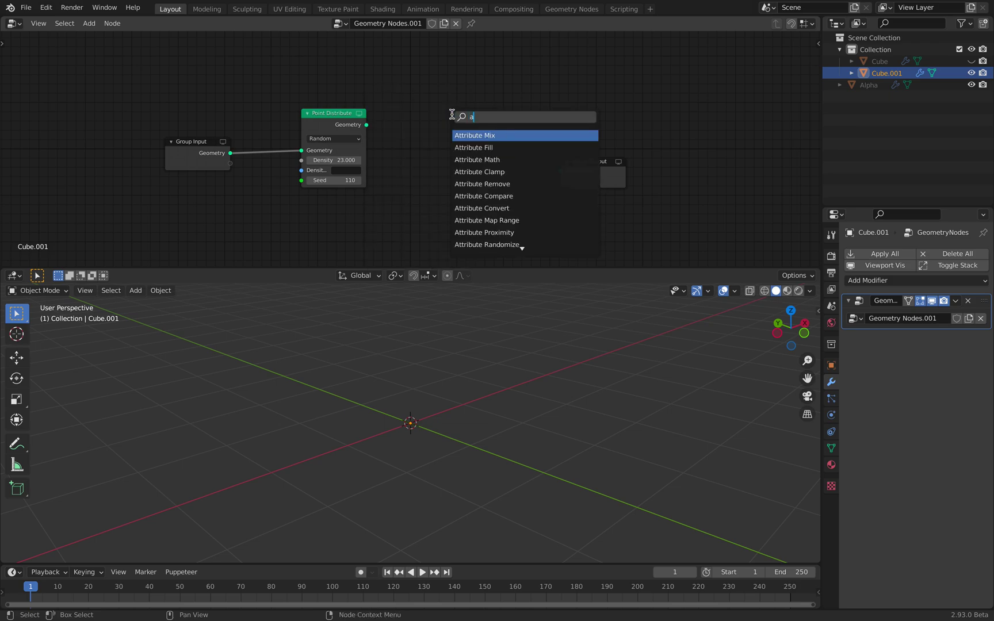
type("ttribute v")
key("Return")
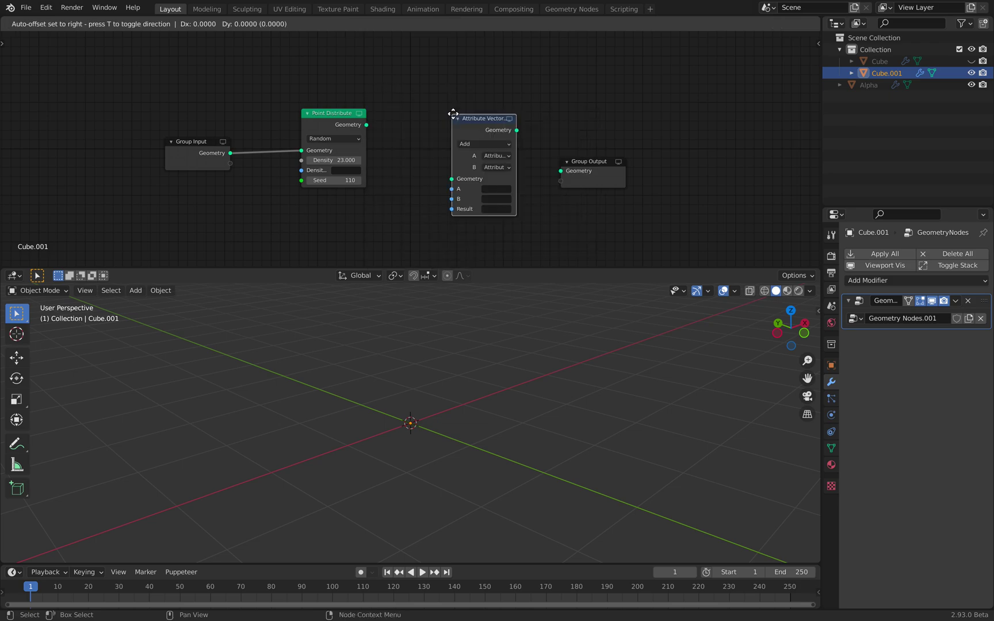
left_click(454, 117)
left_click(486, 144)
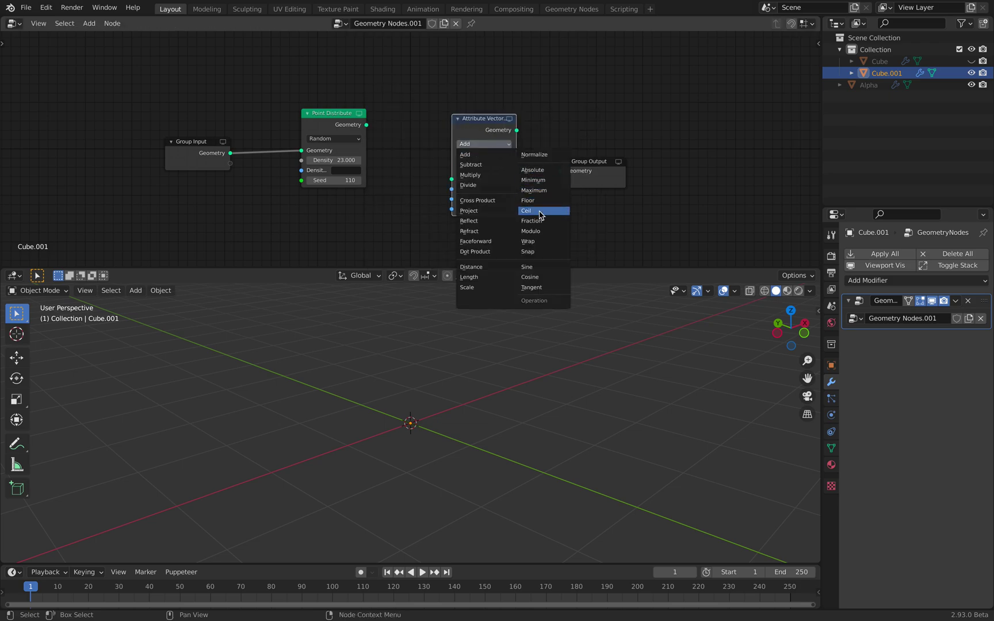
left_click(532, 256)
- Link Point Distribute's geometry through the Attribute Vector Math node to Group Output
left_click_drag(367, 125, 444, 182)
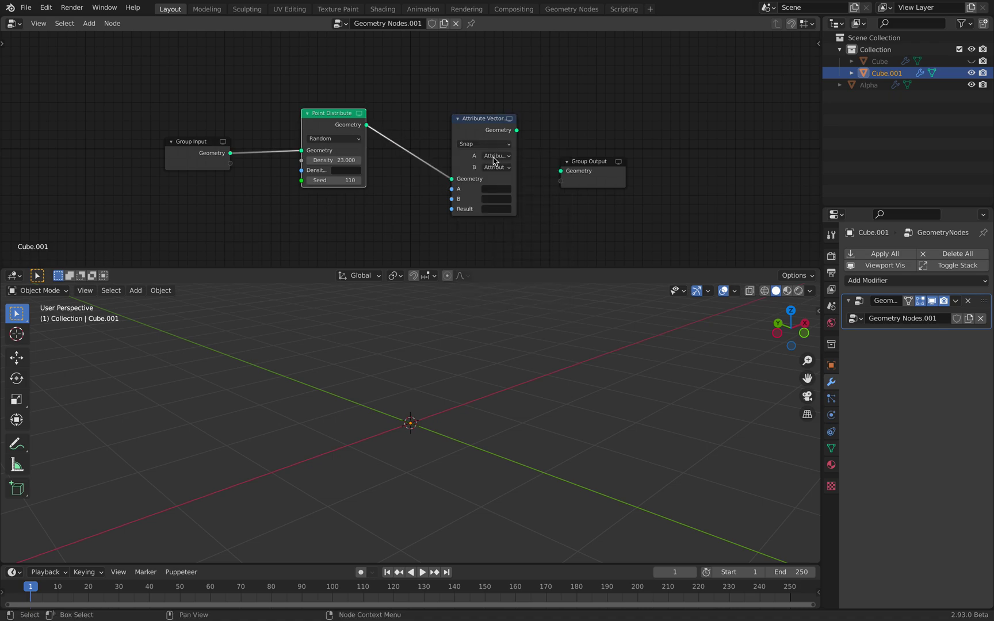
left_click_drag(562, 175, 561, 171)
scroll(500, 195, "up", 1)
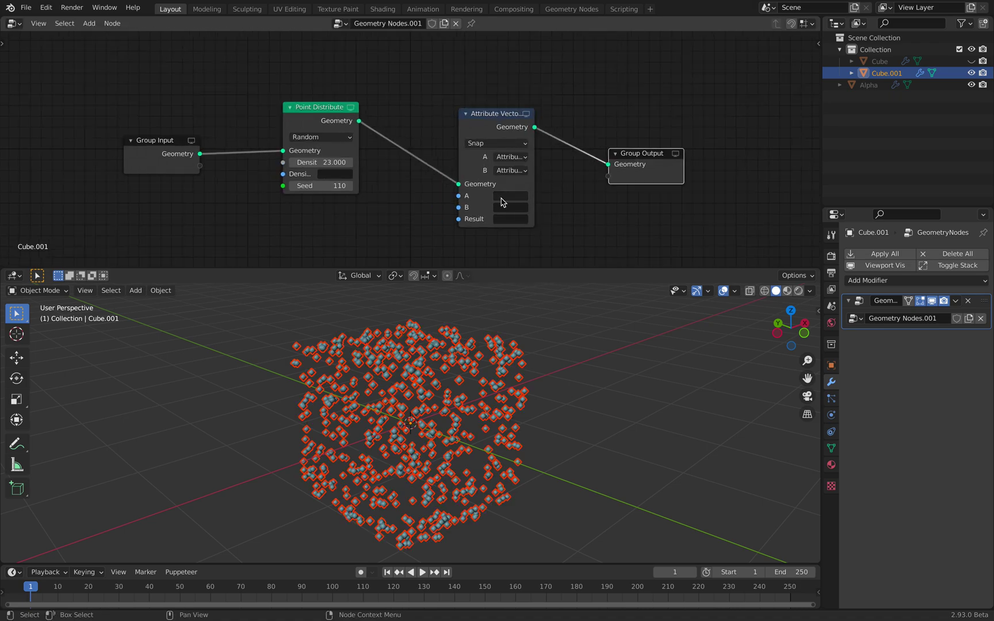
- Snap the point positions by setting A and Result to position and B to a Vector of 0.4 on all axes
left_click(505, 199)
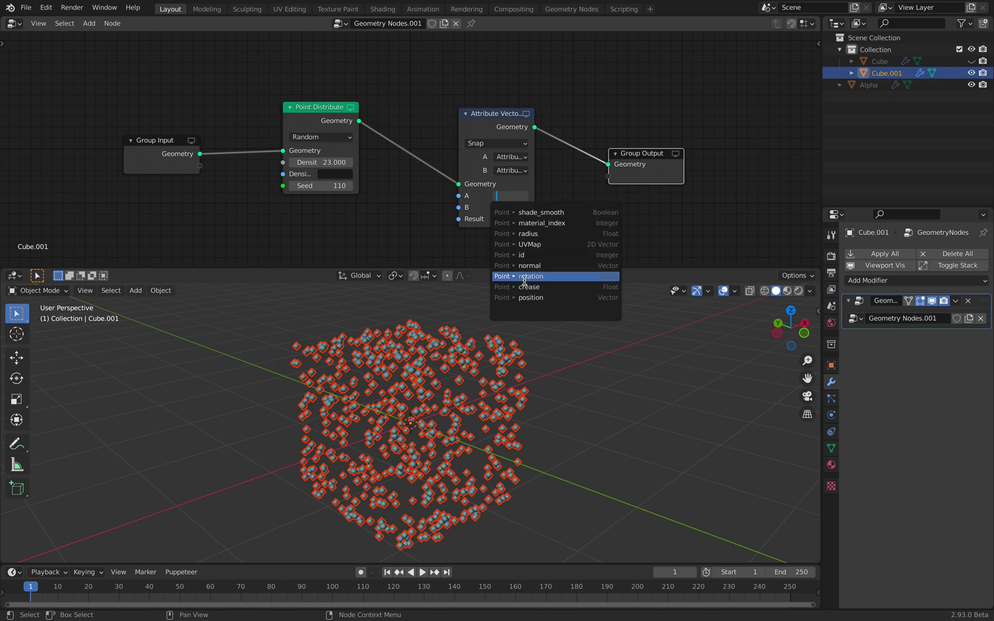
left_click(524, 297)
type("position")
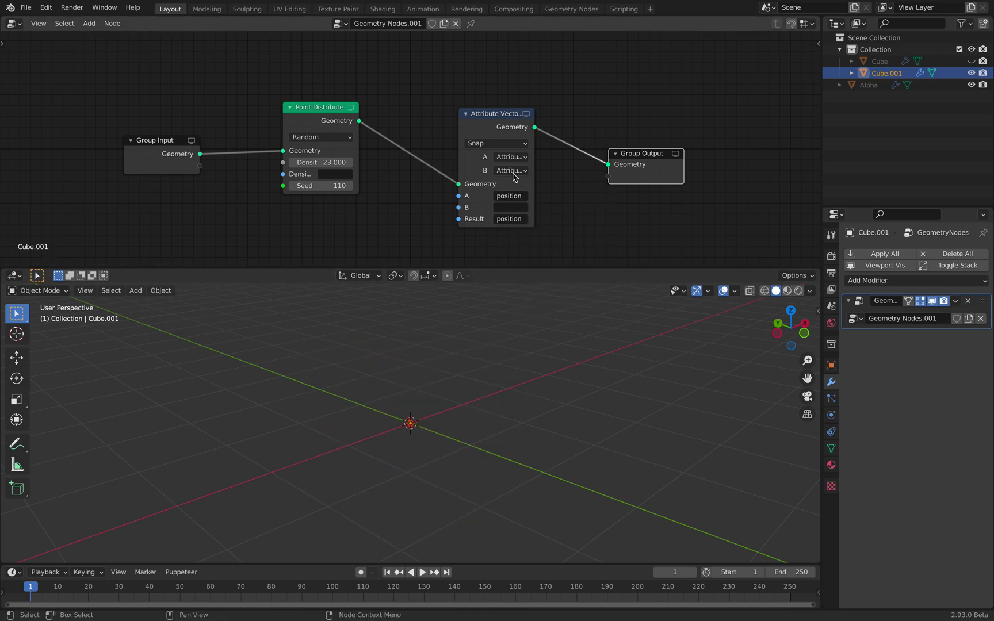
left_click(513, 195)
left_click_drag(476, 217, 488, 239)
mouse_move(435, 353)
middle_mouse_down()
mouse_move(488, 347)
mouse_move(499, 306)
mouse_move(279, 319)
mouse_move(380, 368)
mouse_move(484, 401)
mouse_move(449, 345)
middle_mouse_up()
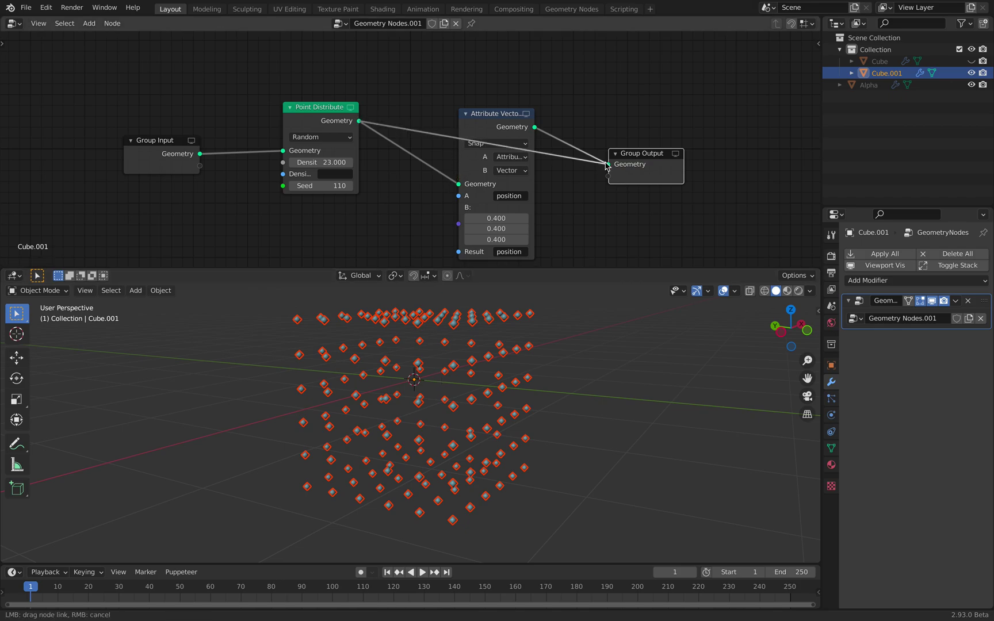
- Reconnect Point Distribute directly to Group Output and delete the Attribute Vector Math node
left_click_drag(609, 168, 605, 167)
left_click_drag(514, 129, 477, 115)
key("x")
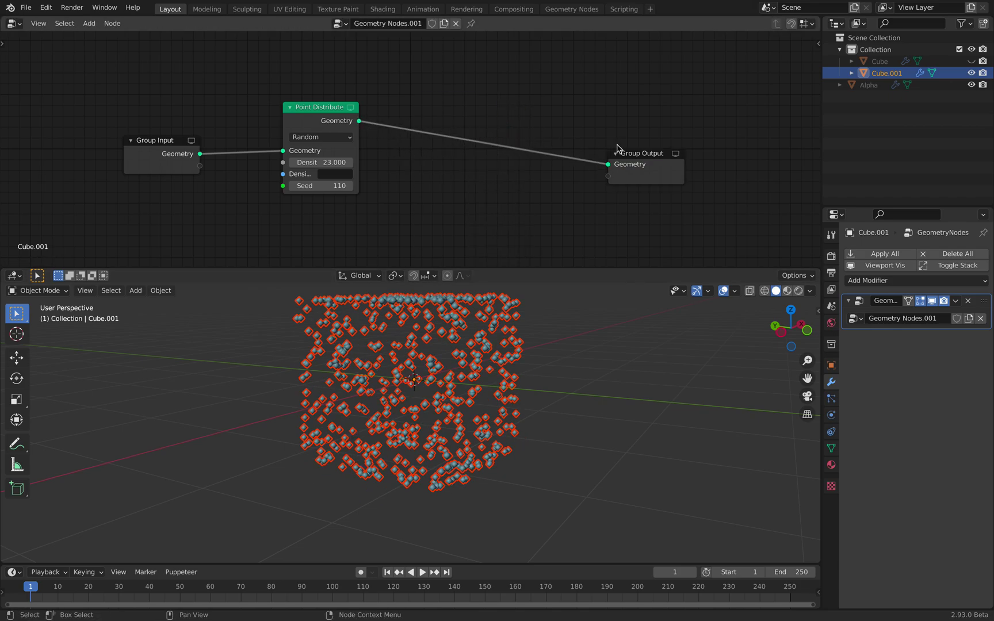
- Reposition Group Output and add a Point Instance node on the link between Point Distribute and Group Output
left_click_drag(619, 151, 581, 132)
middle_click_drag(484, 352, 472, 369)
key("shift+a")
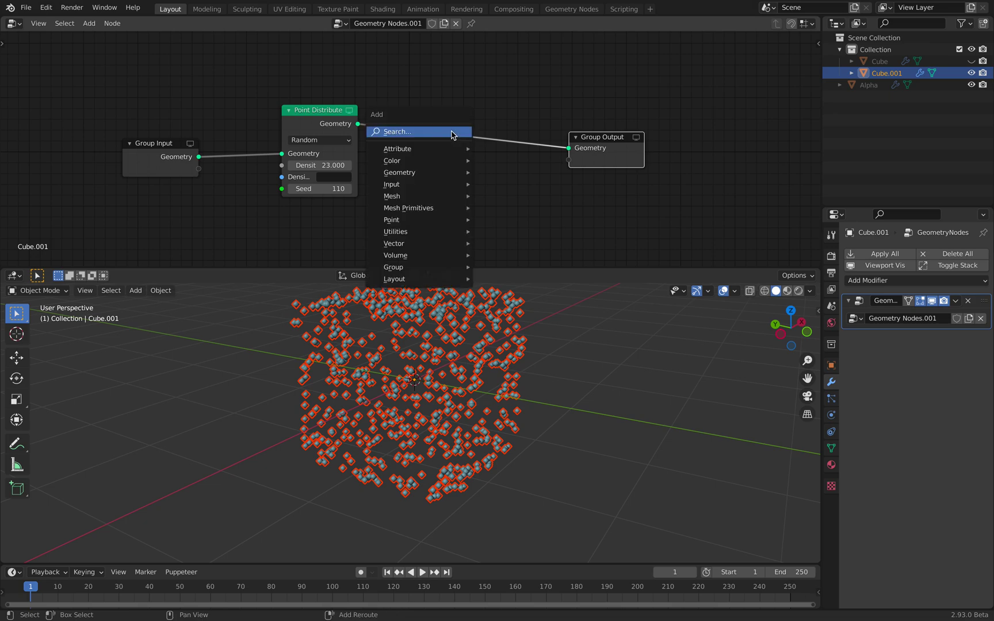
left_click(452, 131)
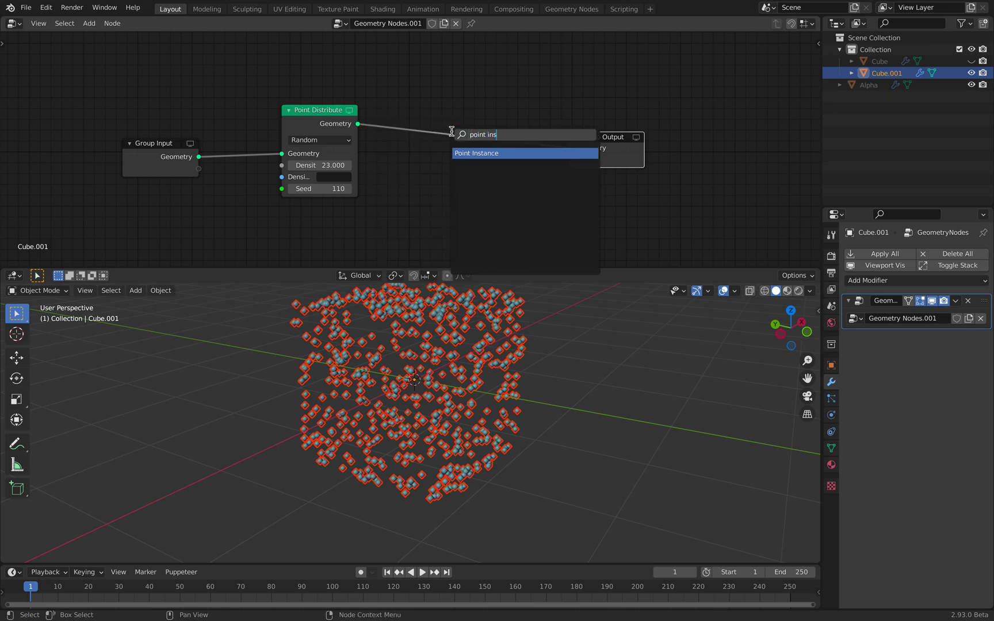
type("point ins")
key("Return")
left_click(460, 144)
- Assign Cube as Point Instance's object and space out the Point Instance and Group Output nodes
left_click(495, 192)
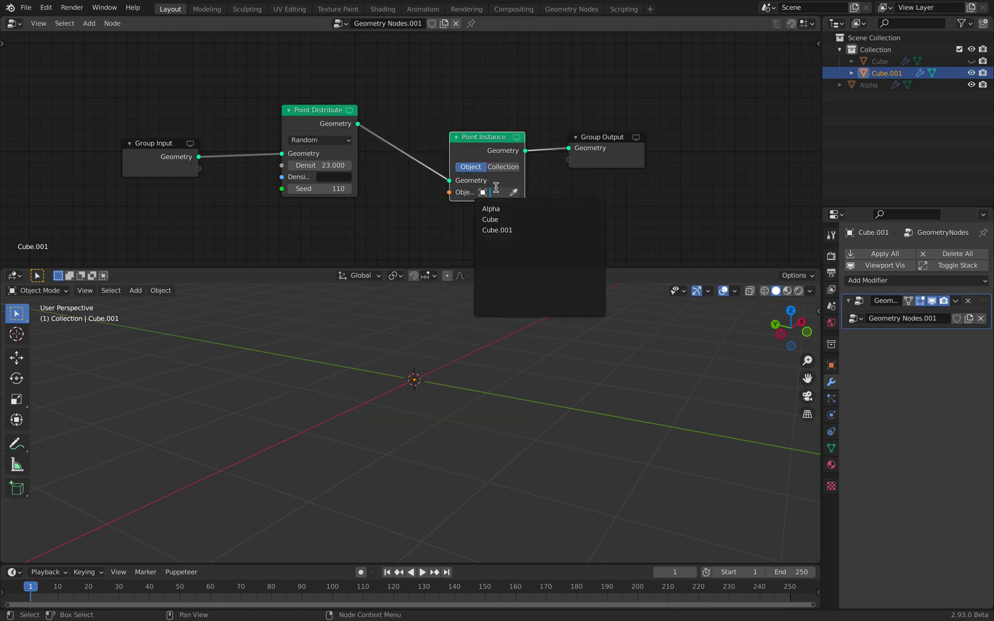
left_click_drag(879, 61, 495, 195)
mouse_move(608, 346)
middle_mouse_down()
mouse_move(548, 344)
mouse_move(611, 342)
middle_mouse_up()
left_click_drag(505, 137, 515, 114)
left_click_drag(592, 137, 624, 147)
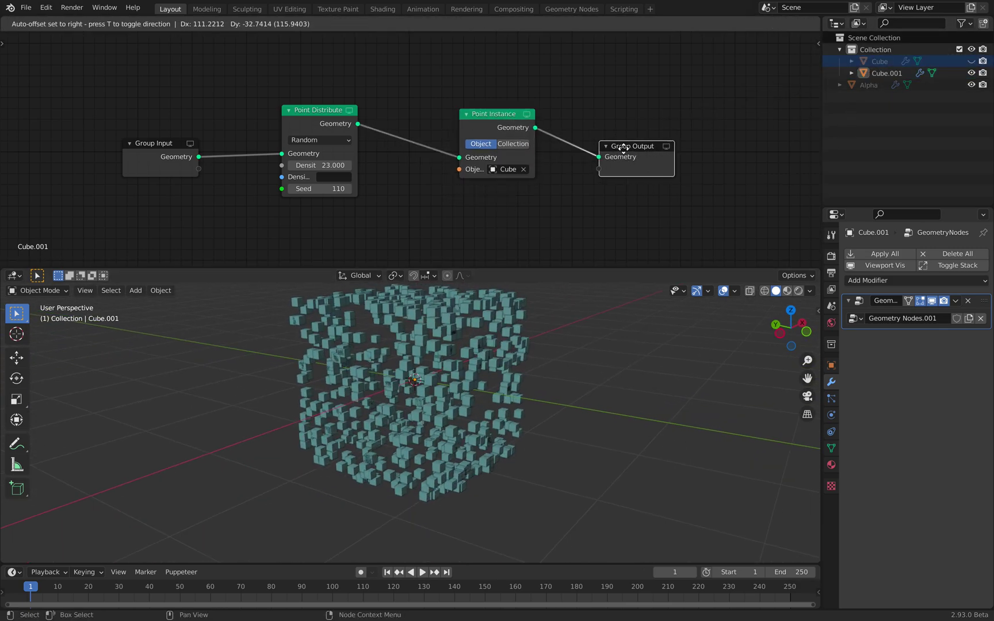
- Set Point Distribute's Density to 22.2 and Seed to 166, and move the node closer to Group Input
left_click_drag(291, 109, 295, 103)
left_click_drag(321, 181, 332, 159)
left_click_drag(319, 110, 255, 107)
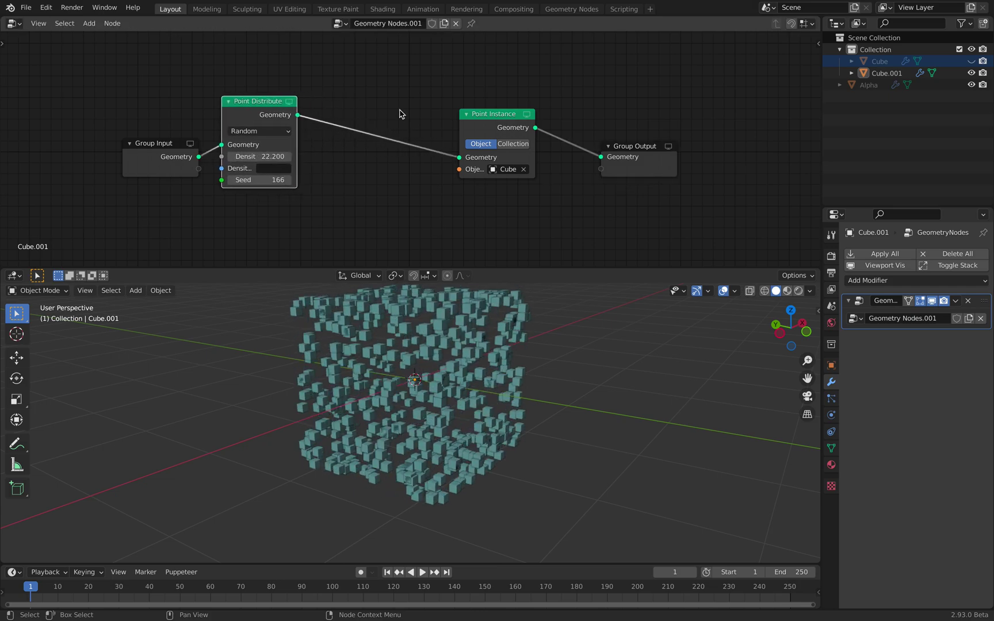
- Insert a Point Scale node between Point Distribute and Point Instance, keeping its type as Vector
key("shift+a")
left_click(399, 111)
type("po")
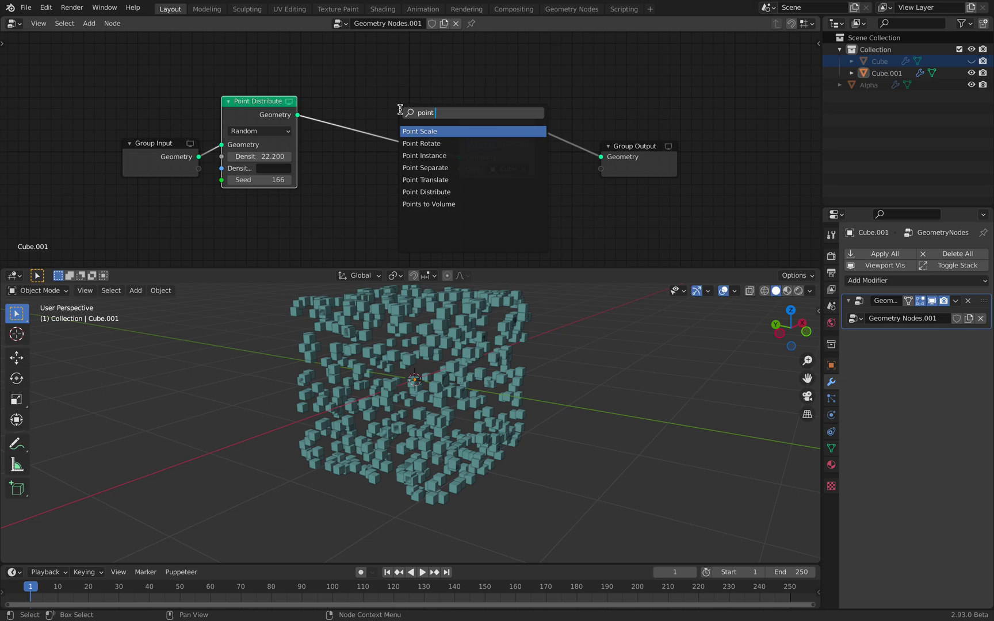
type("int")
key("Return")
left_click(405, 145)
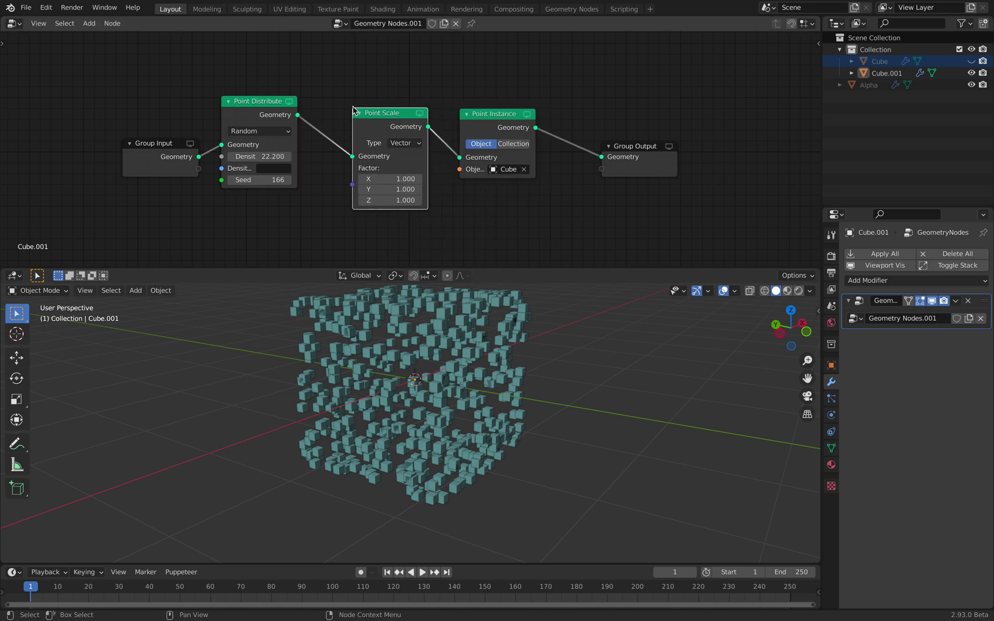
left_click(406, 142)
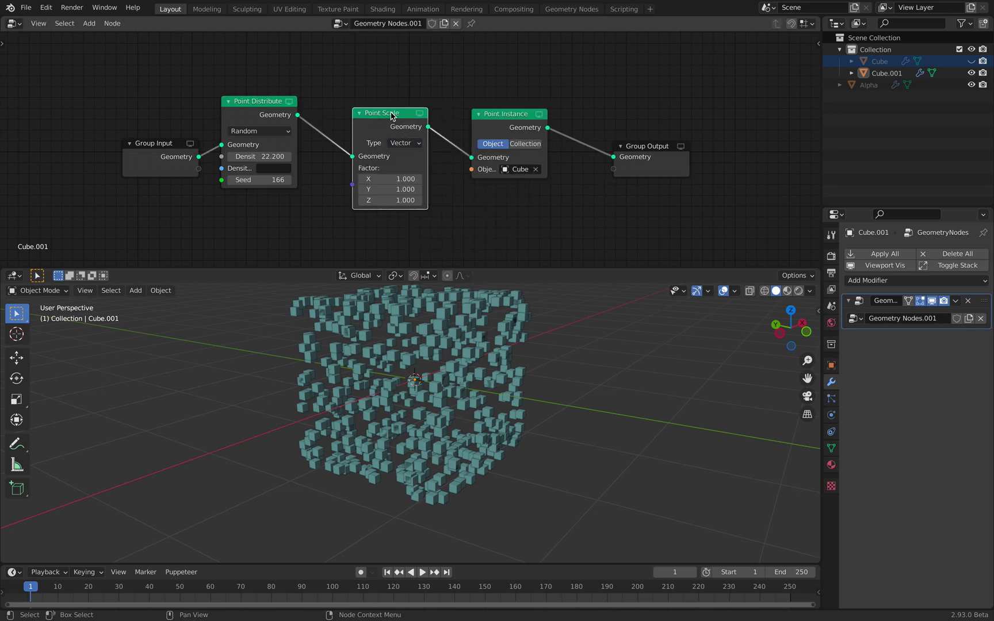
- Set Point Scale's factor to X 2.04, Y 2.62 and Z 4.98, and inspect the enlarged cubes
left_click_drag(390, 179, 484, 189)
left_click_drag(390, 200, 619, 201)
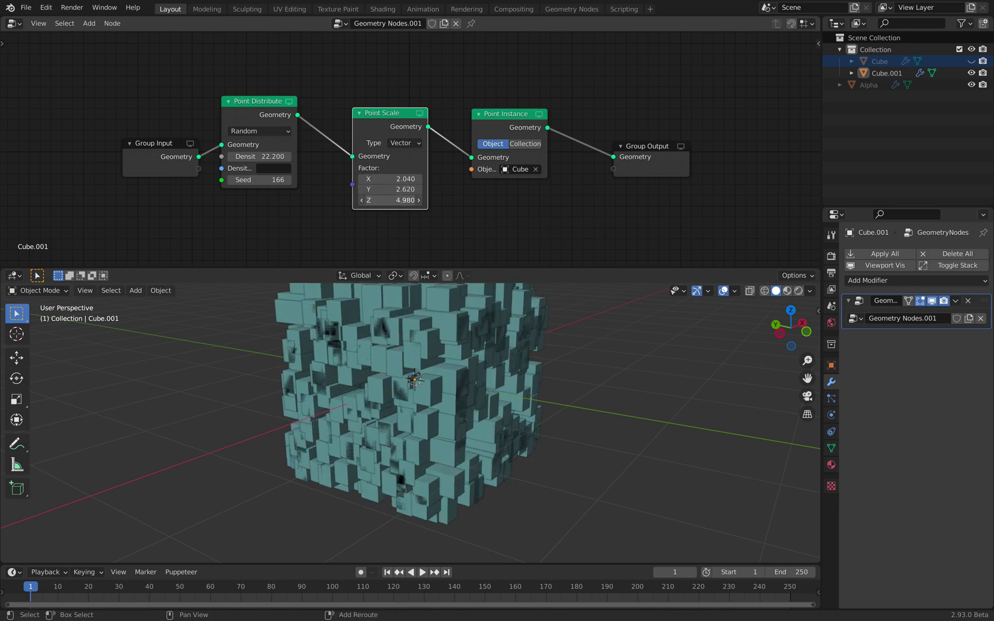
middle_click_drag(387, 328, 366, 169)
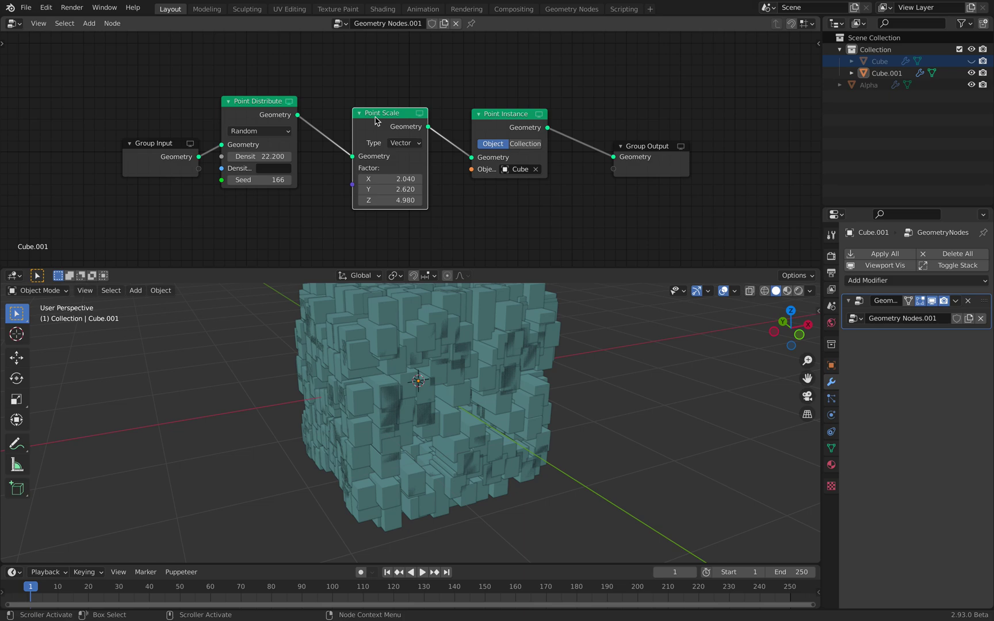
- Move the Point Scale and Point Instance nodes away from Point Distribute to open a wide gap
left_click_drag(376, 119, 437, 143)
left_click_drag(521, 113, 610, 110)
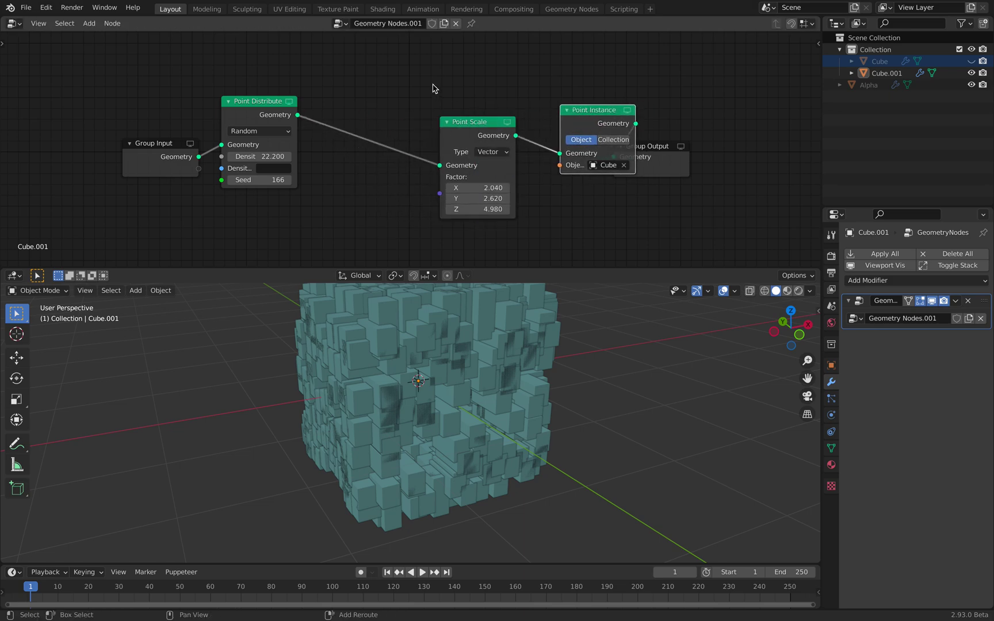
- Insert an Attribute Randomize node between Point Distribute and Point Scale, and shift Group Output clear of Point Instance
key("shift+a")
type("random")
key("Down")
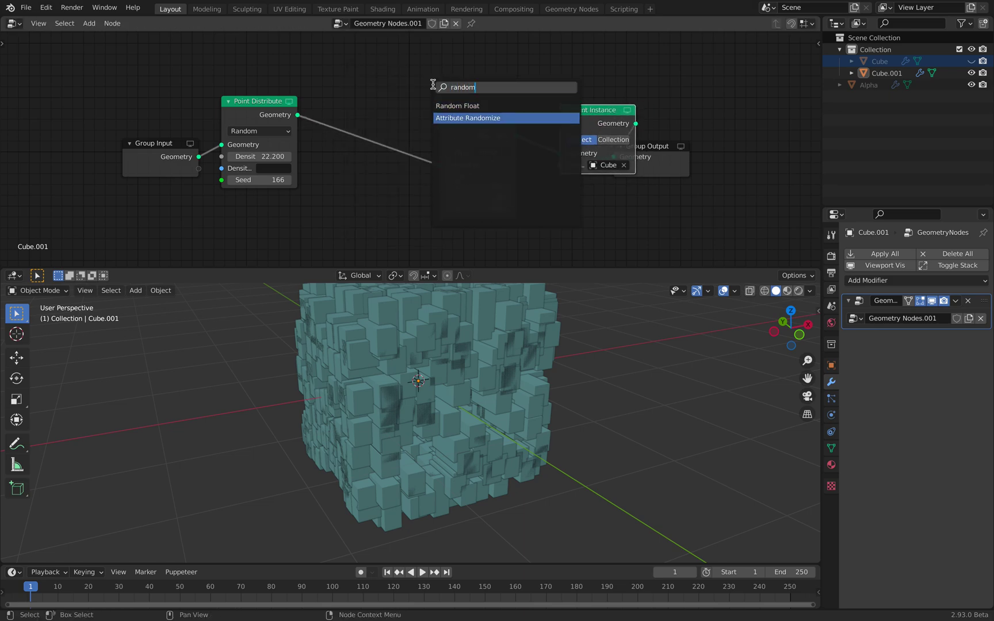
key("Return")
left_click(346, 91)
left_click_drag(684, 147, 748, 147)
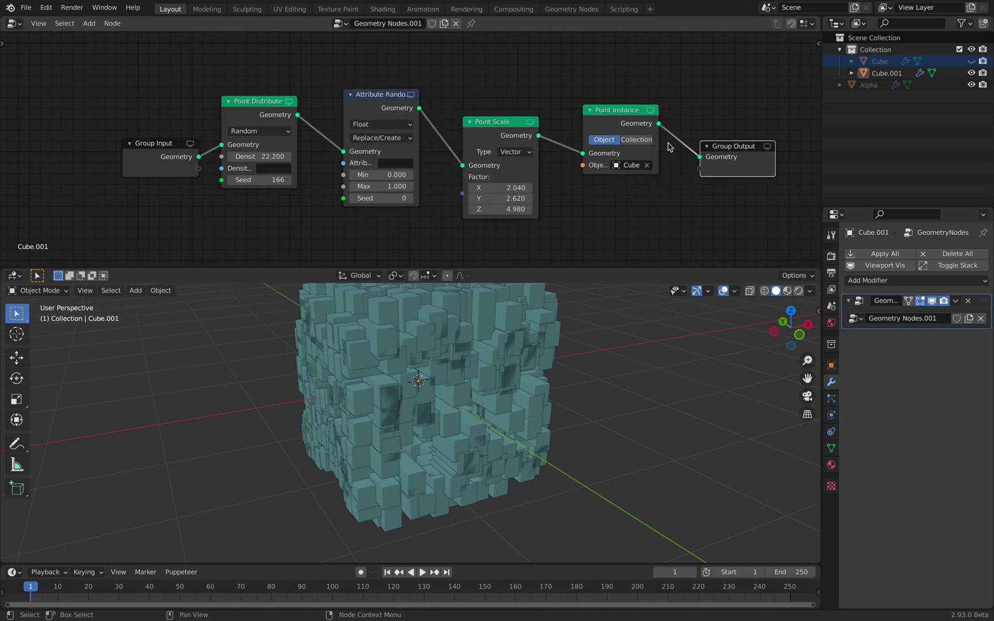
- Set Attribute Randomize's attribute to scale
left_click(402, 166)
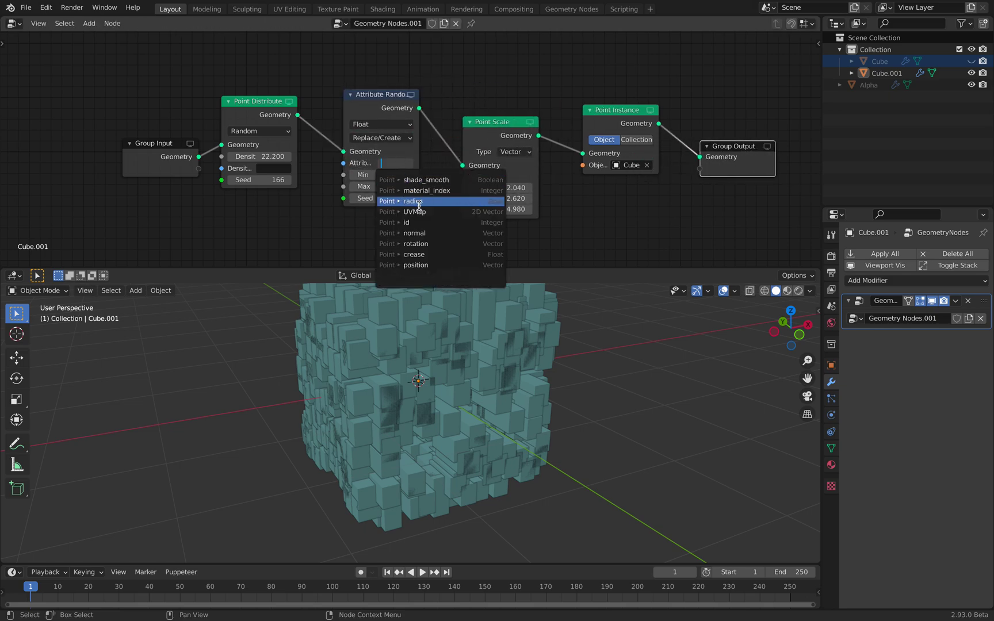
type("scale")
key("Return")
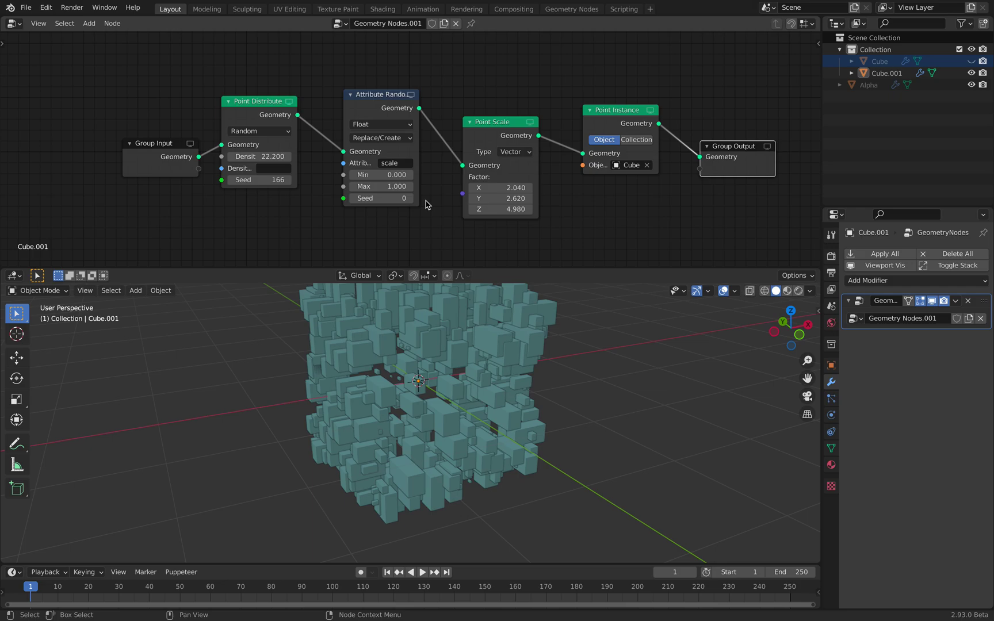
- Set Attribute Randomize's Min to 0.2, Max to 1.16 and Seed to 68, and inspect the size variation
middle_click_drag(390, 146, 402, 103)
middle_click_drag(467, 339, 496, 351)
left_click_drag(393, 132, 443, 155)
middle_click_drag(406, 371, 428, 348)
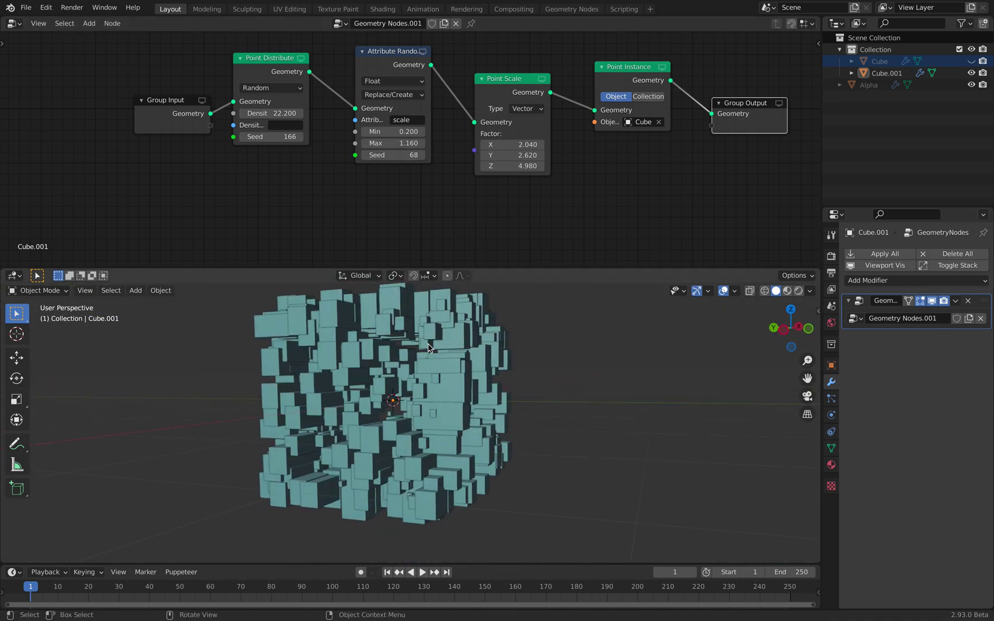
- Switch Attribute Randomize to Vector, with Min 0.34 and Max 1.34 on all axes and Seed 170
left_click(395, 85)
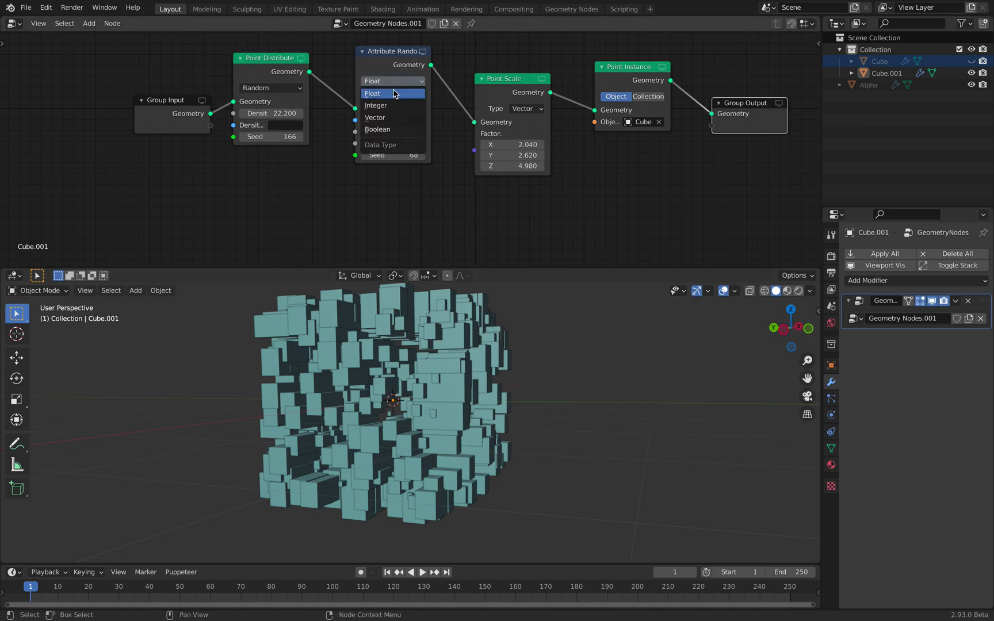
left_click(394, 118)
scroll(476, 182, "down", 1, "shift")
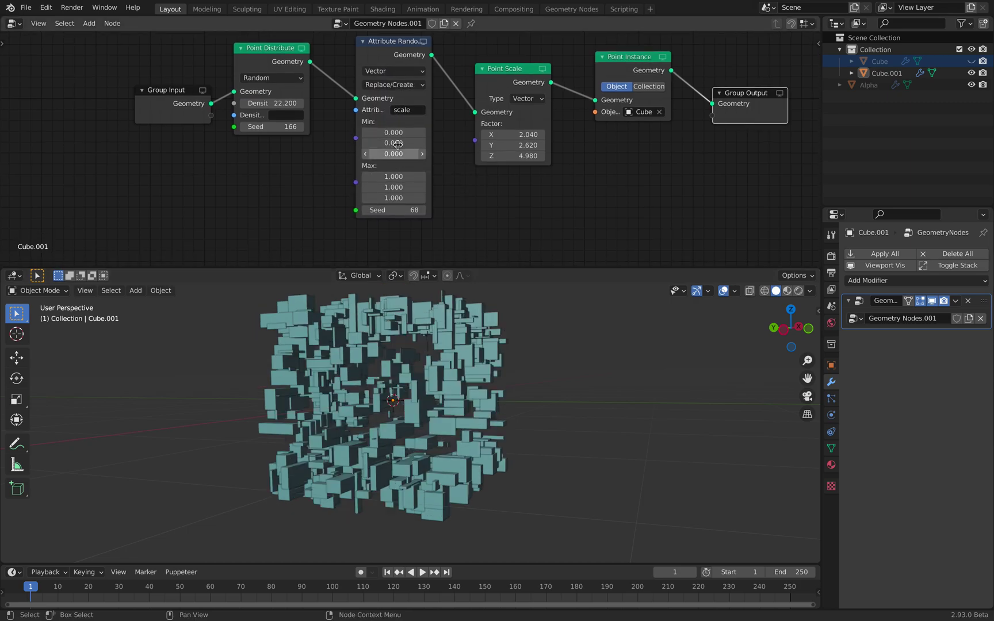
left_click_drag(395, 132, 415, 197)
middle_click_drag(434, 339, 225, 335)
left_click_drag(397, 210, 437, 210)
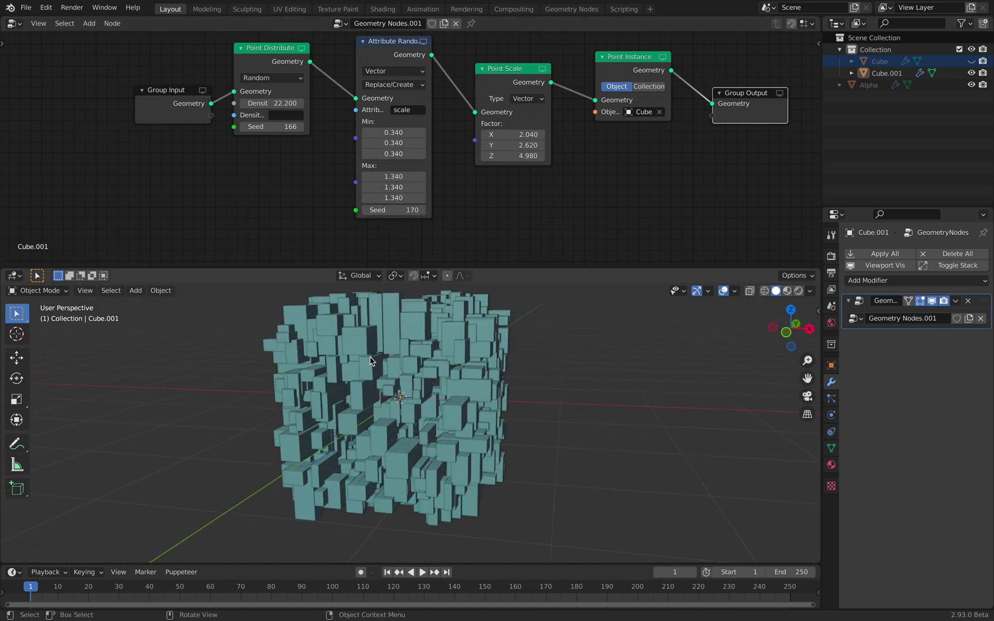
- Move the Point Instance and Group Output nodes slightly closer to the chain, and select the scattered cube object
middle_click_drag(371, 356, 412, 371)
scroll(417, 226, "down", 2)
scroll(532, 132, "up", 1)
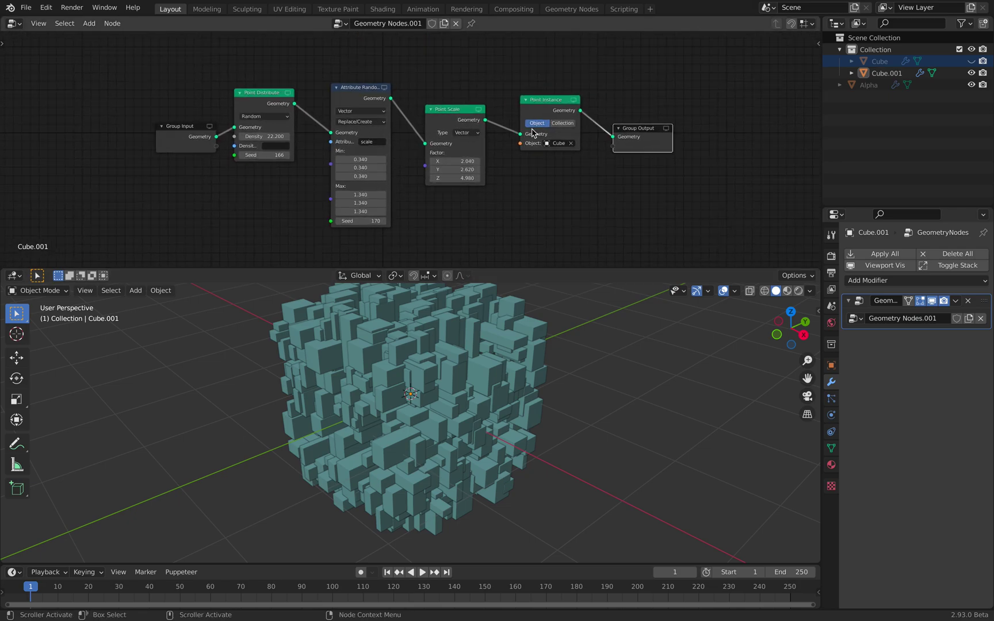
left_click_drag(532, 129, 521, 130)
scroll(515, 177, "up", 1)
middle_click_drag(436, 365, 479, 354)
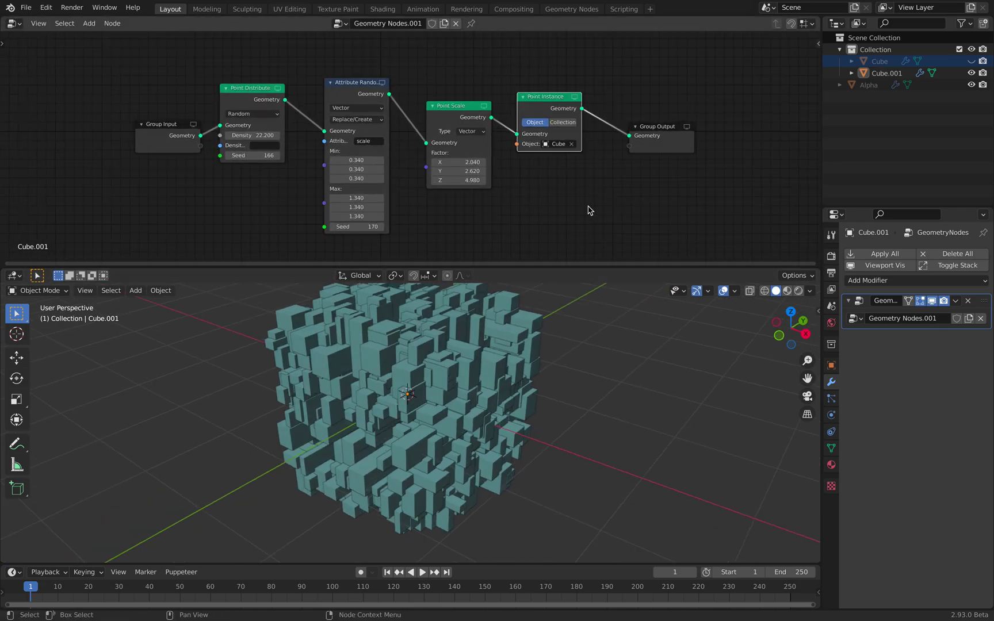
left_click_drag(667, 133, 656, 134)
left_click(467, 359)
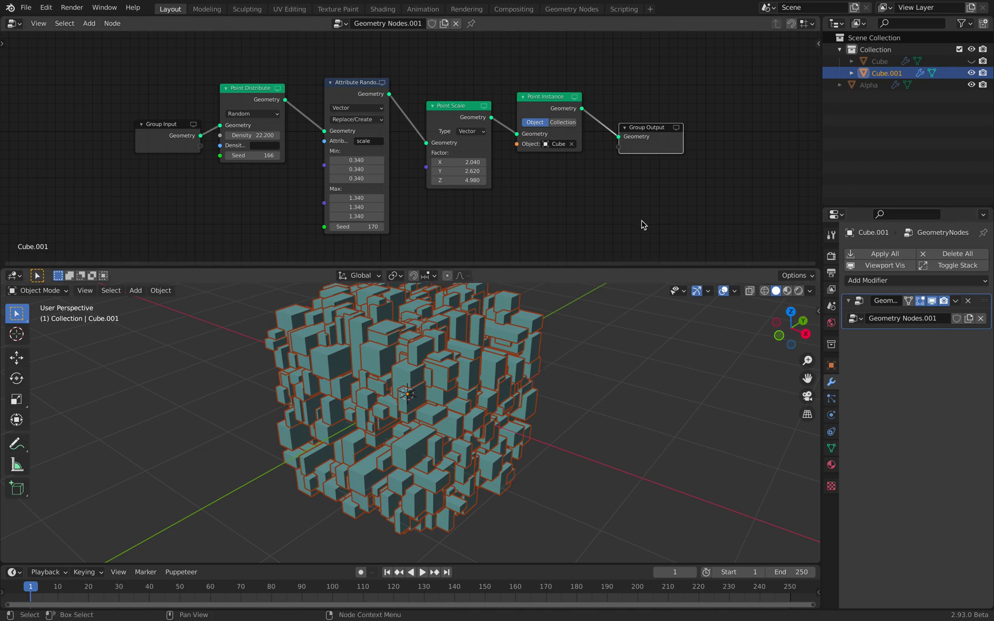
left_click(878, 281)
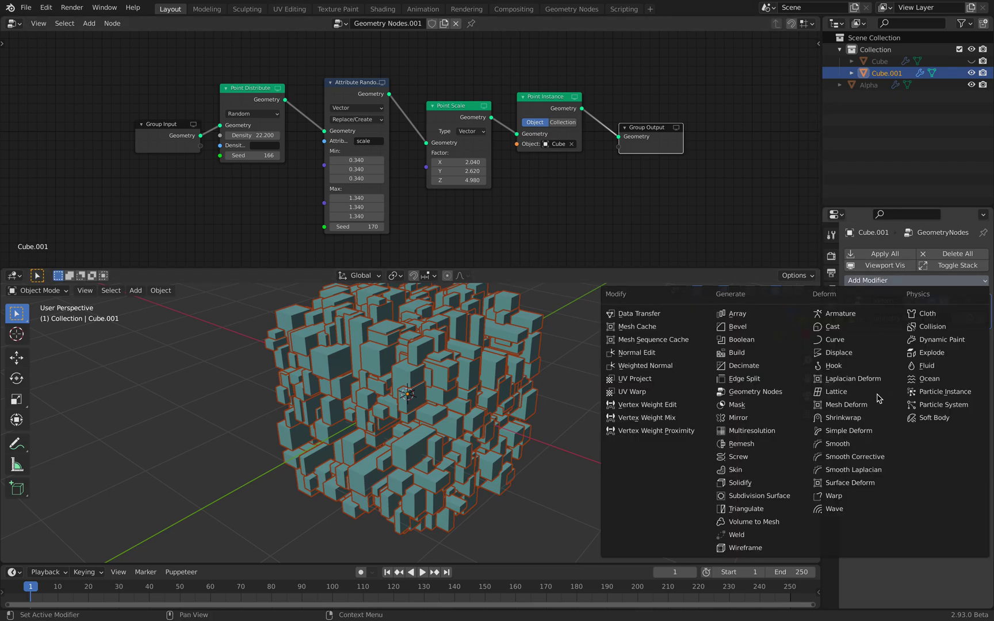
left_click(837, 443)
left_click(878, 280)
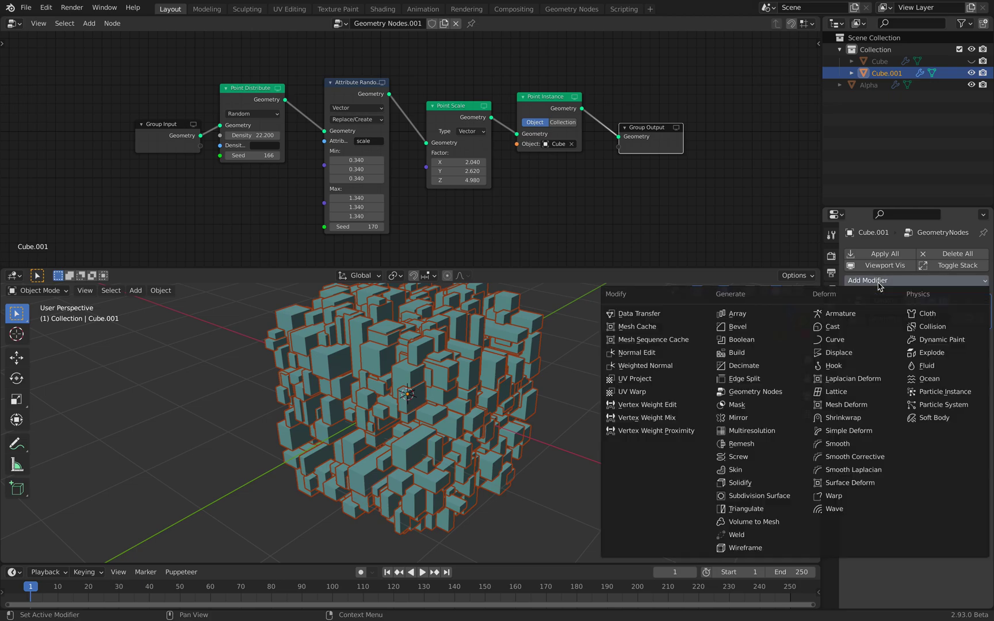
left_click(768, 393)
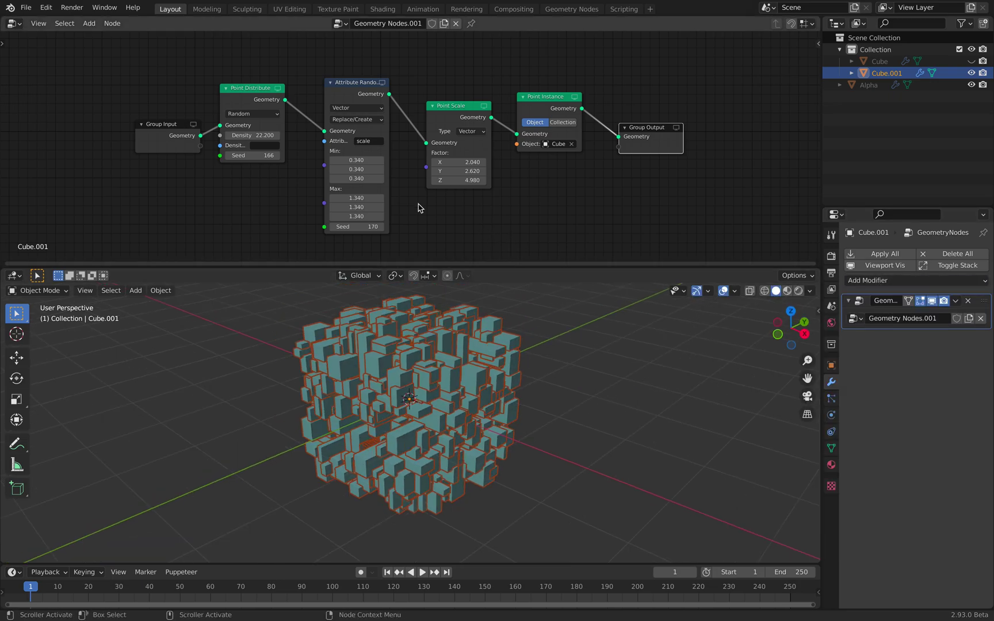
- Set Point Distribute's Density to 22 and Seed to 220
scroll(419, 208, "up", 2)
left_click_drag(234, 156, 231, 133)
middle_click_drag(410, 380, 466, 308)
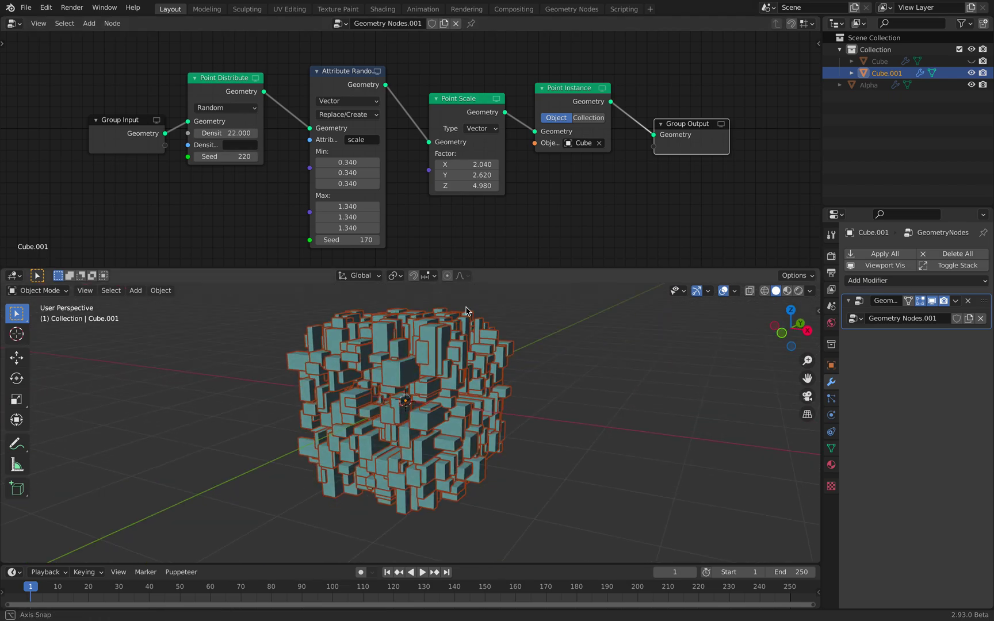
- Spread the nodes apart along the chain, moving Group Input and Point Distribute away from Attribute Randomize, and save the file
middle_click_drag(482, 160, 475, 190)
left_click_drag(453, 145, 450, 134)
left_click_drag(584, 128, 590, 130)
left_click(703, 156)
left_click_drag(703, 157, 719, 160)
middle_click_drag(506, 339, 437, 322)
left_click_drag(347, 107, 339, 103)
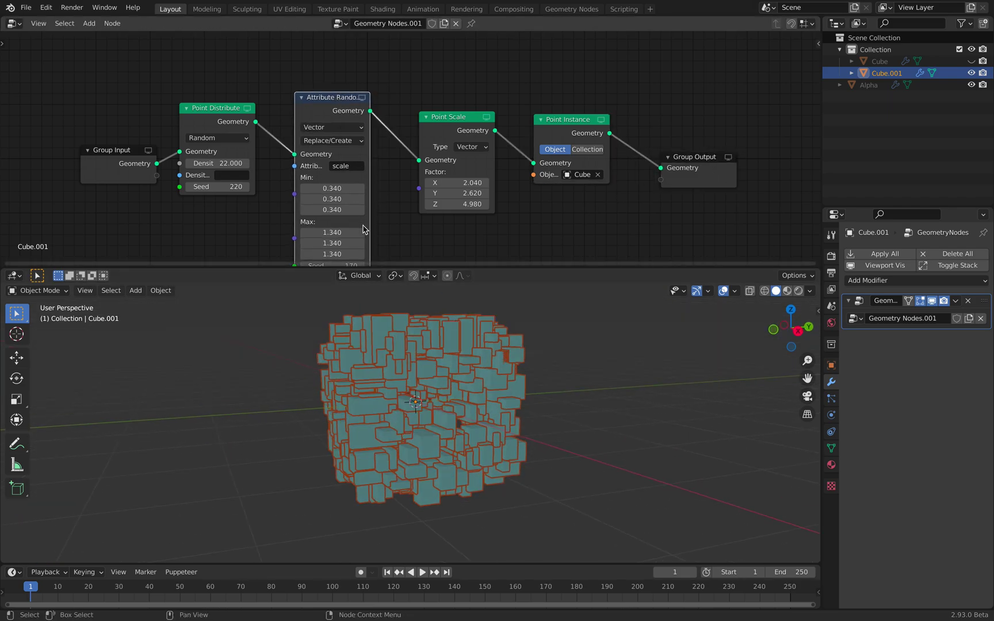
left_click_drag(112, 150, 58, 145)
left_click_drag(205, 119, 170, 118)
key("ctrl+s")
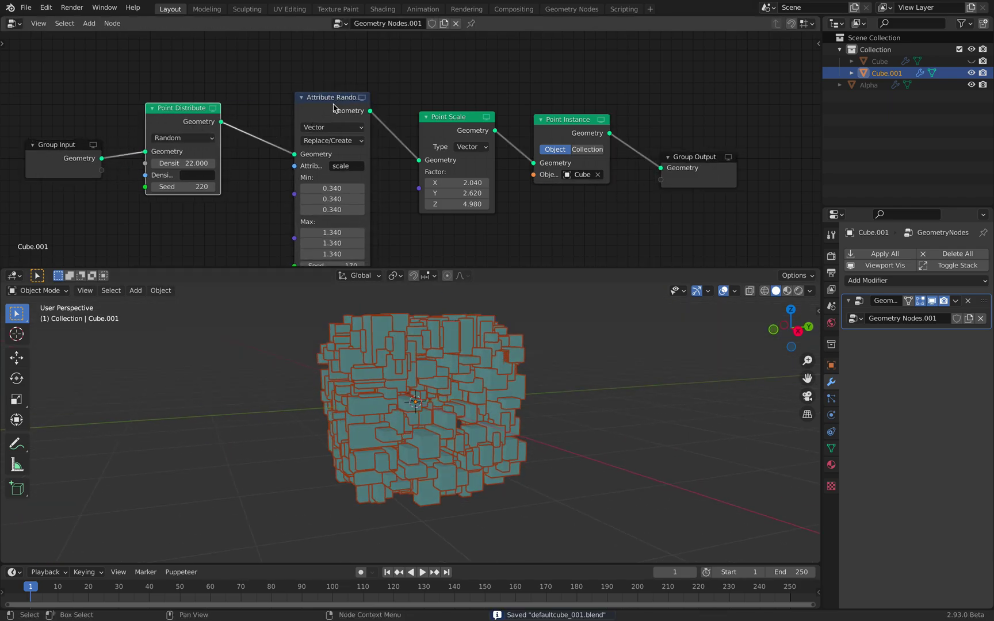
- Reset Point Scale's factor and set it to 2.96 on all three axes
left_click_drag(337, 97, 356, 96)
key("Return")
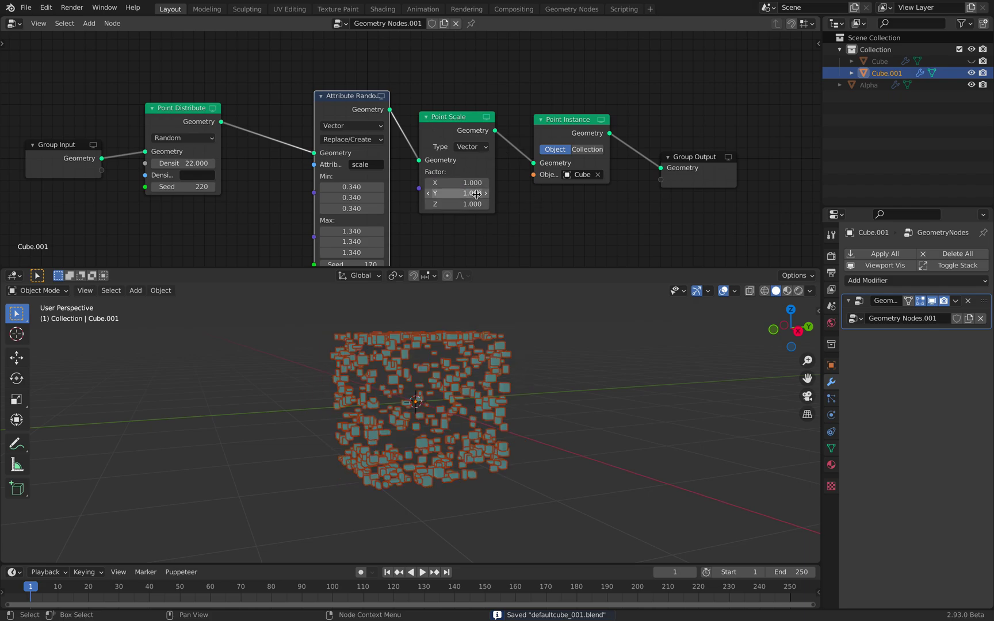
left_click_drag(457, 183, 570, 204)
middle_click_drag(458, 365, 552, 385)
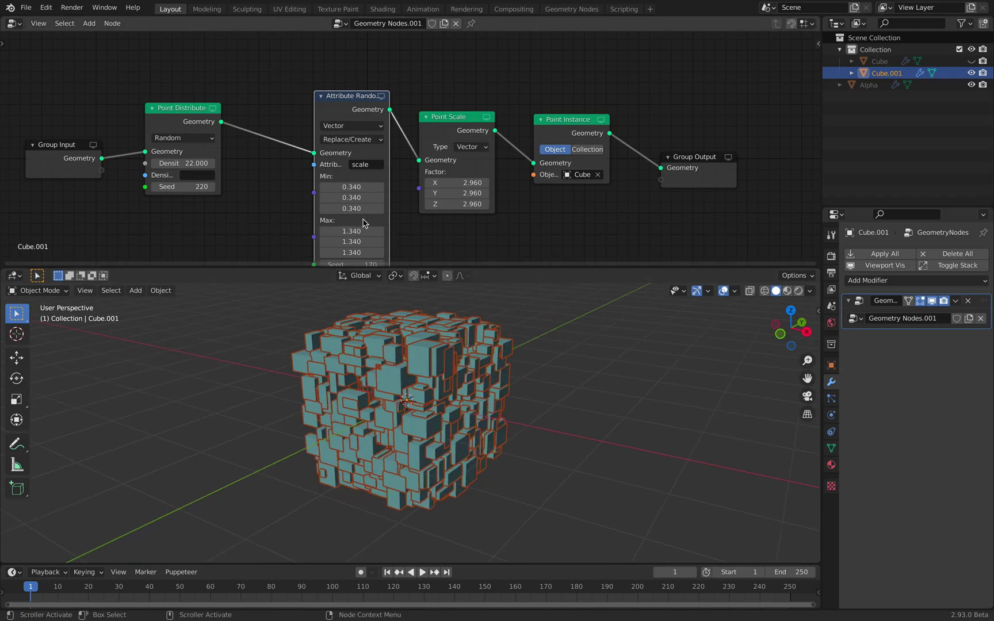
- Set Attribute Randomize's Max to 1.6 on all axes and move the node slightly toward Point Distribute
mouse_move(351, 230)
left_mouse_down()
mouse_move(374, 231)
mouse_move(363, 231)
left_mouse_up()
middle_click_drag(319, 193, 317, 186)
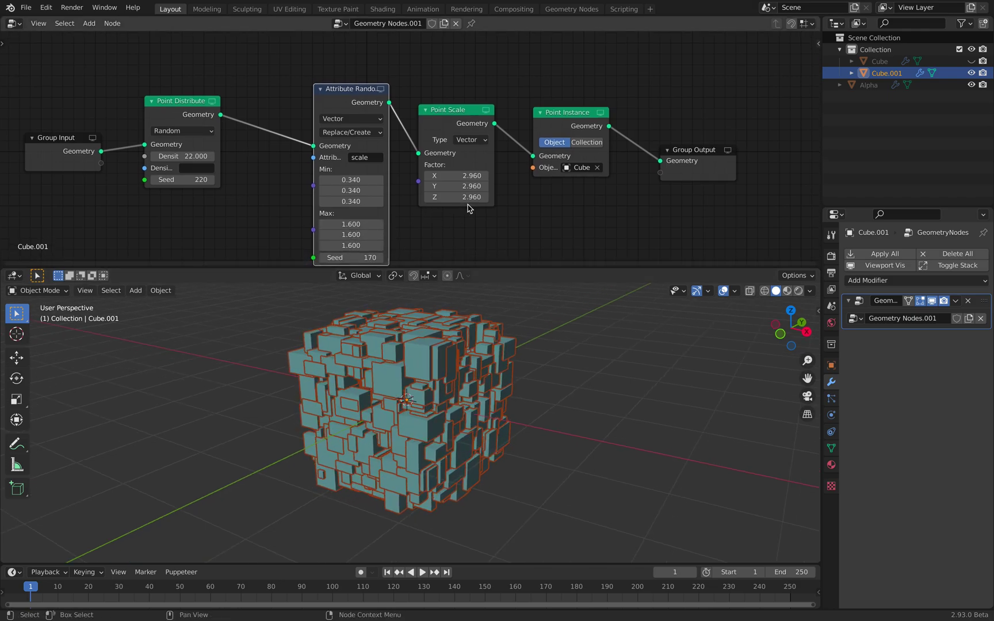
left_click_drag(346, 89, 327, 89)
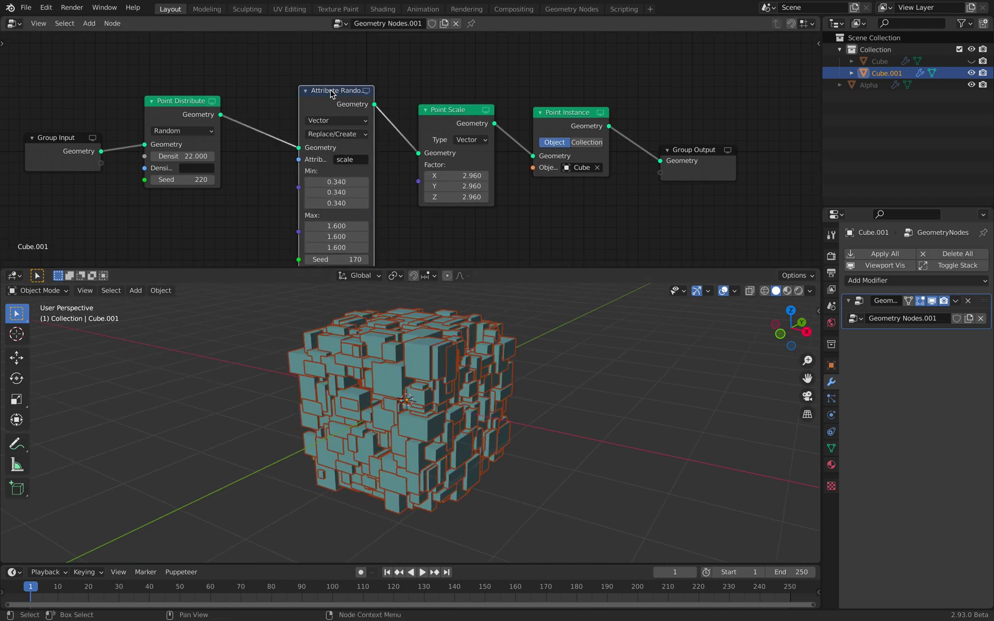
- Set Point Scale's factor to 3.2 on all three axes and save the file
left_click_drag(462, 140, 450, 180)
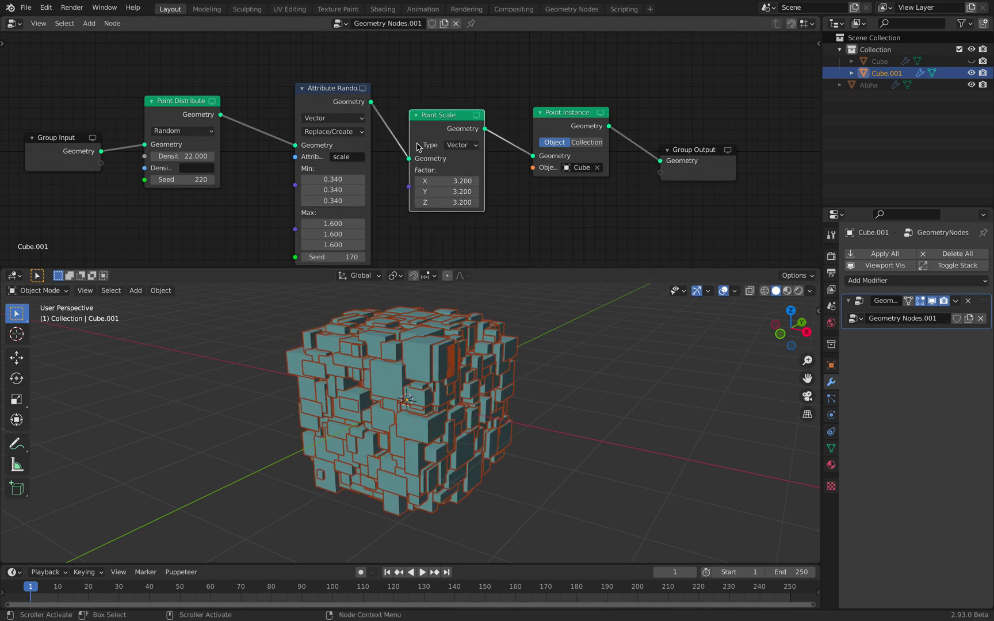
key("ctrl+s")
- Move Group Input and Group Output above the node chain, leaving open space between them
middle_click_drag(261, 116, 336, 100)
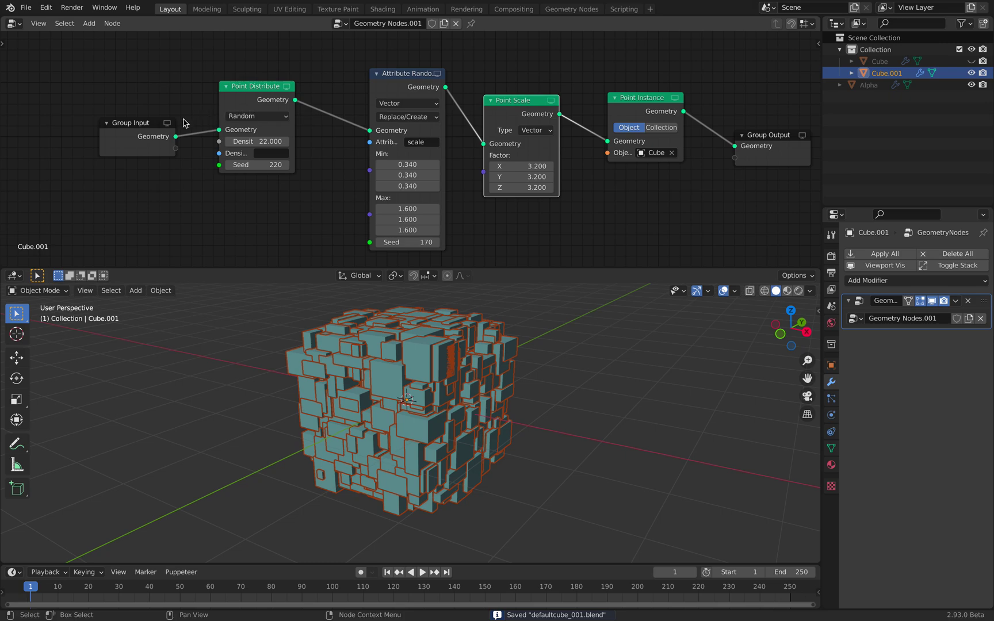
left_click_drag(145, 134, 89, 133)
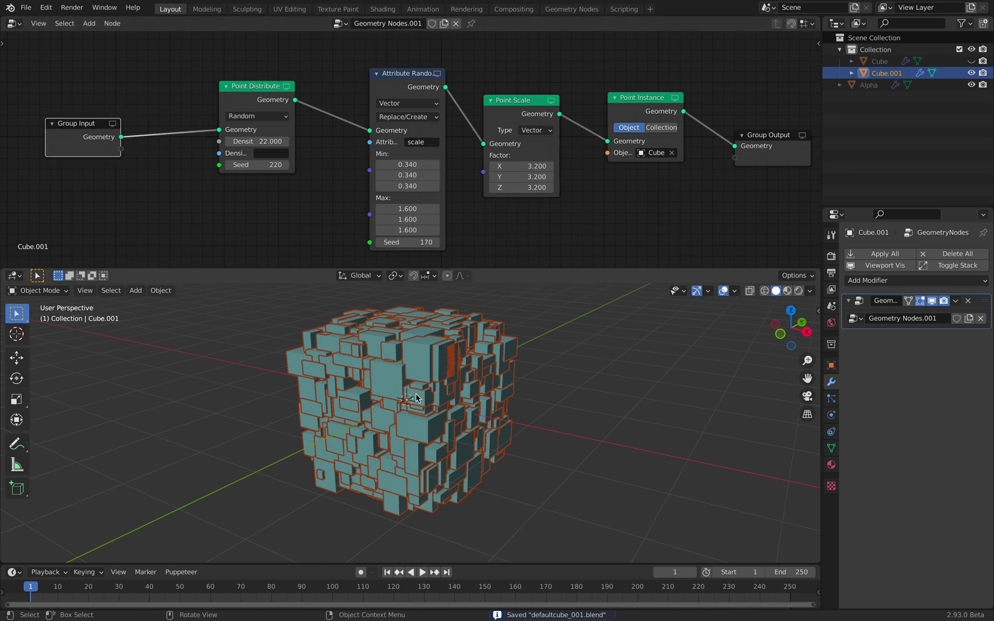
middle_click_drag(534, 178, 532, 178)
left_click_drag(526, 101, 537, 96)
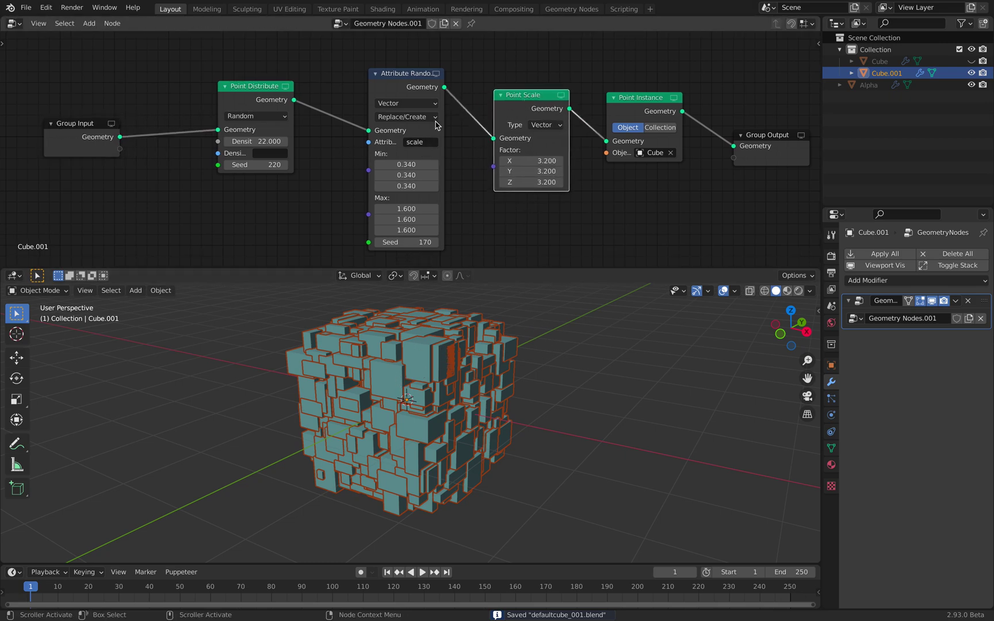
middle_click_drag(284, 119, 283, 162)
left_click_drag(109, 169, 106, 78)
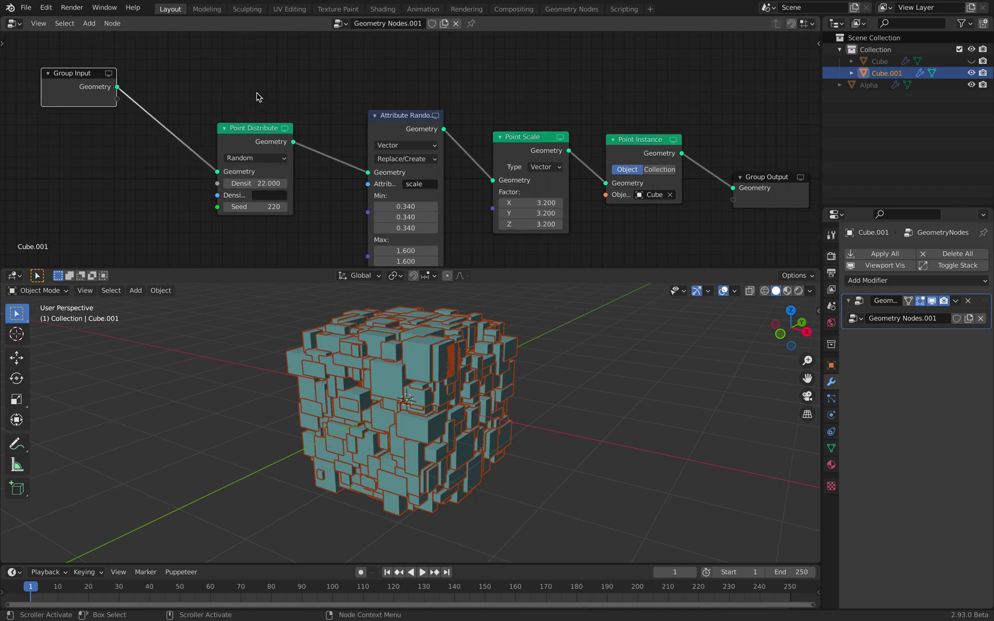
left_click_drag(777, 183, 765, 78)
- Add a Boolean node set to Difference above Point Instance, and move Group Output farther out to make room
middle_click_drag(646, 145, 651, 163)
key("shift+a")
type("bool")
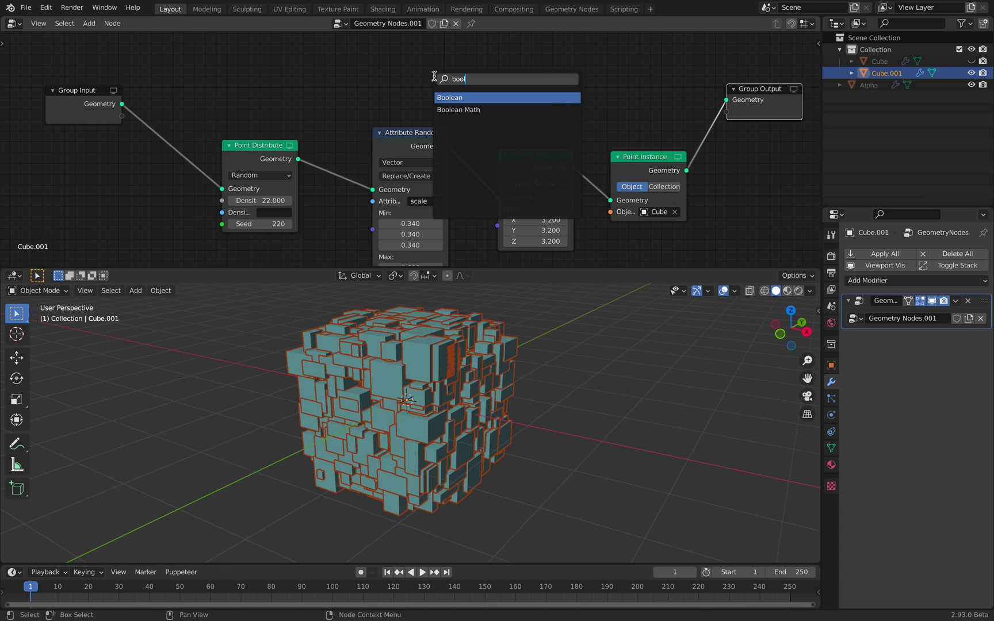
key("Return")
left_click(576, 254)
middle_click_drag(787, 125, 673, 191)
scroll(673, 192, "up", 2)
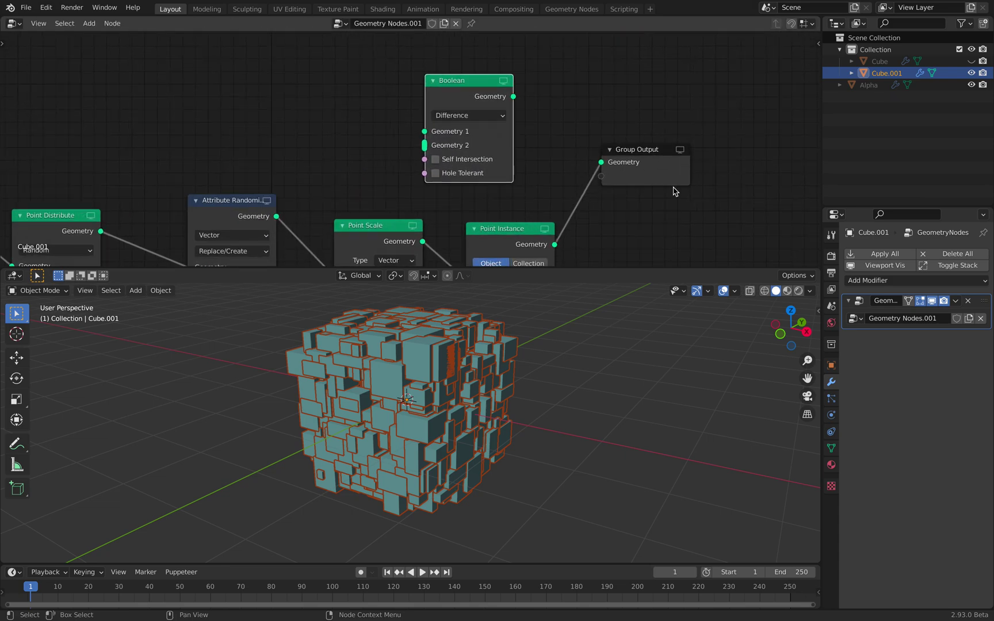
left_click_drag(637, 148, 730, 167)
left_click_drag(479, 86, 583, 62)
- Connect Group Input's geometry to the Boolean's Geometry 1 and Point Instance's output to Geometry 2
scroll(610, 115, "up", 3)
middle_click_drag(625, 140, 586, 160)
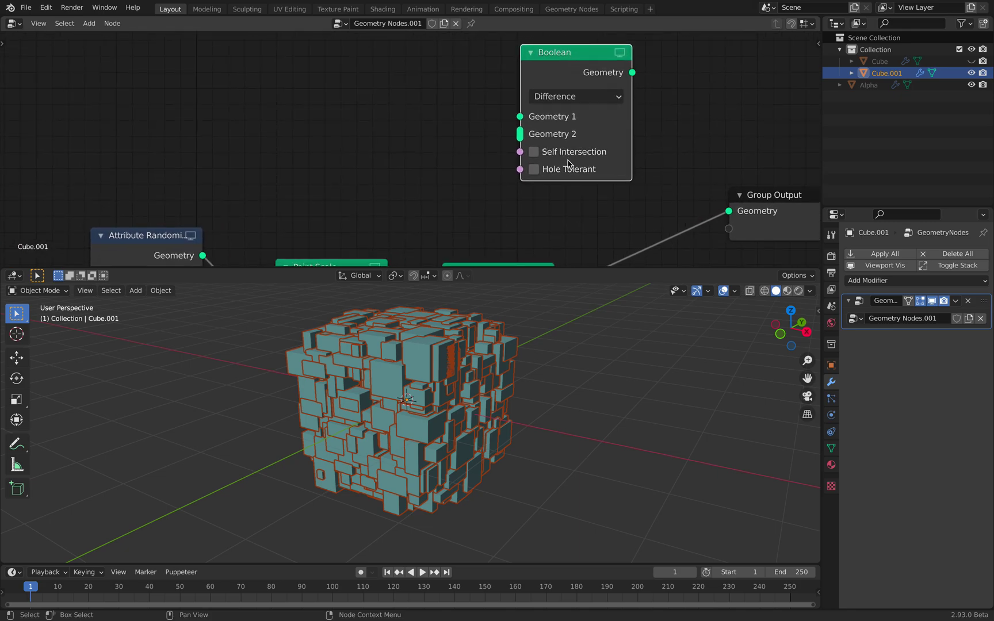
scroll(558, 166, "down", 2)
middle_click_drag(554, 172, 592, 149)
scroll(583, 148, "down", 1)
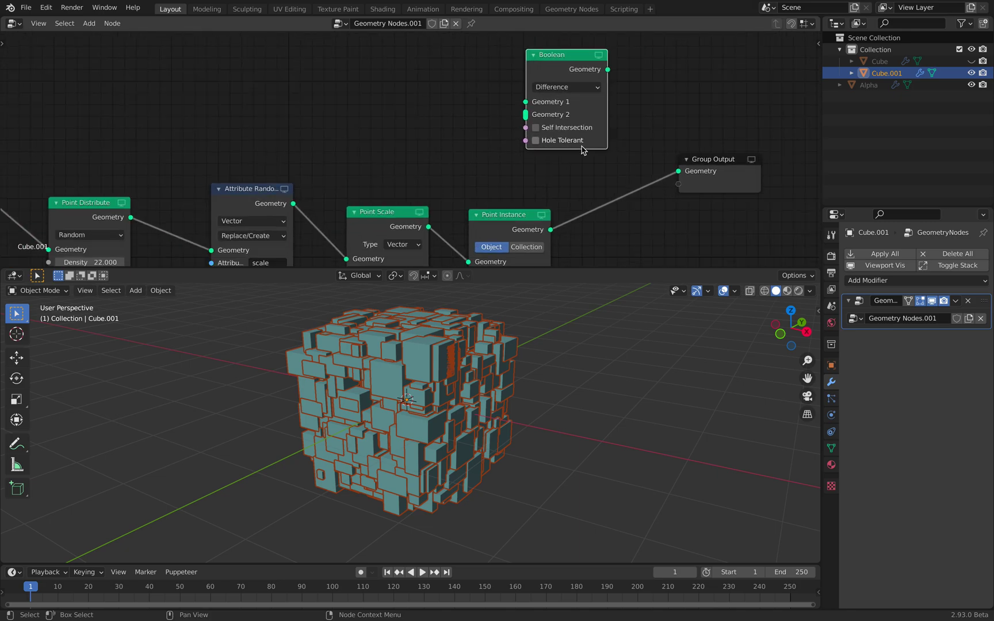
middle_click_drag(478, 191, 540, 169)
scroll(540, 169, "down", 1)
middle_click_drag(337, 177, 419, 166)
left_click_drag(142, 125, 642, 81)
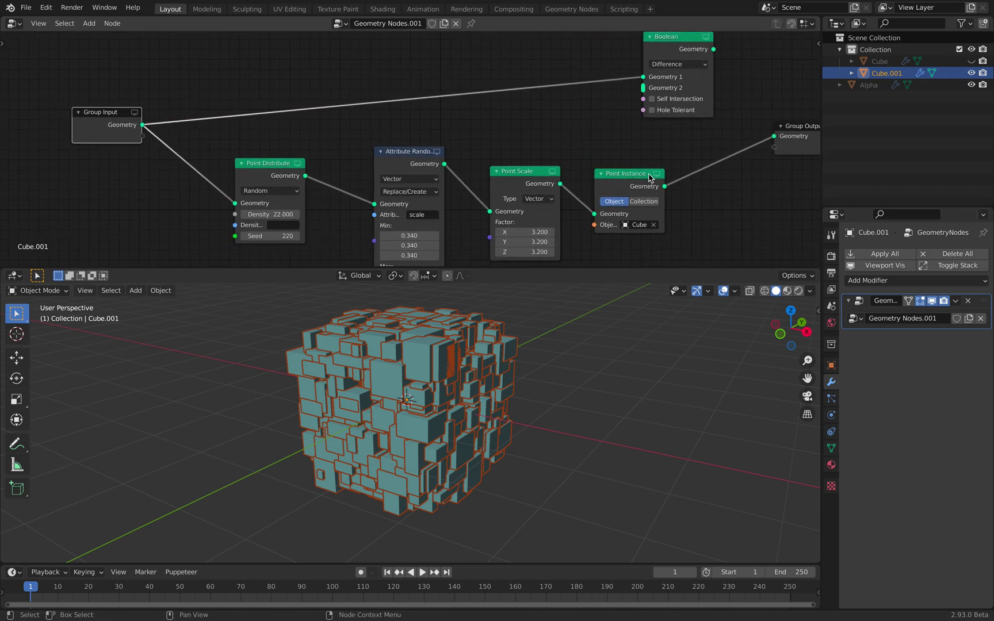
left_click_drag(665, 186, 686, 132)
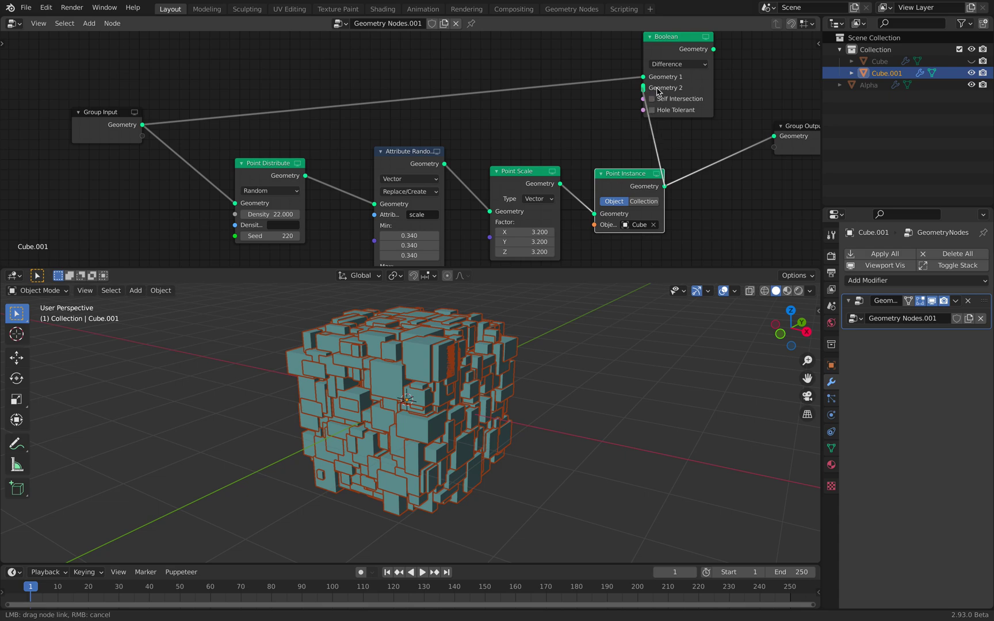
left_click_drag(656, 92, 652, 90)
- Reposition the Boolean node and connect its geometry output to Group Output in place of Point Instance's
left_click_drag(672, 115, 712, 121)
middle_click_drag(656, 190, 545, 200)
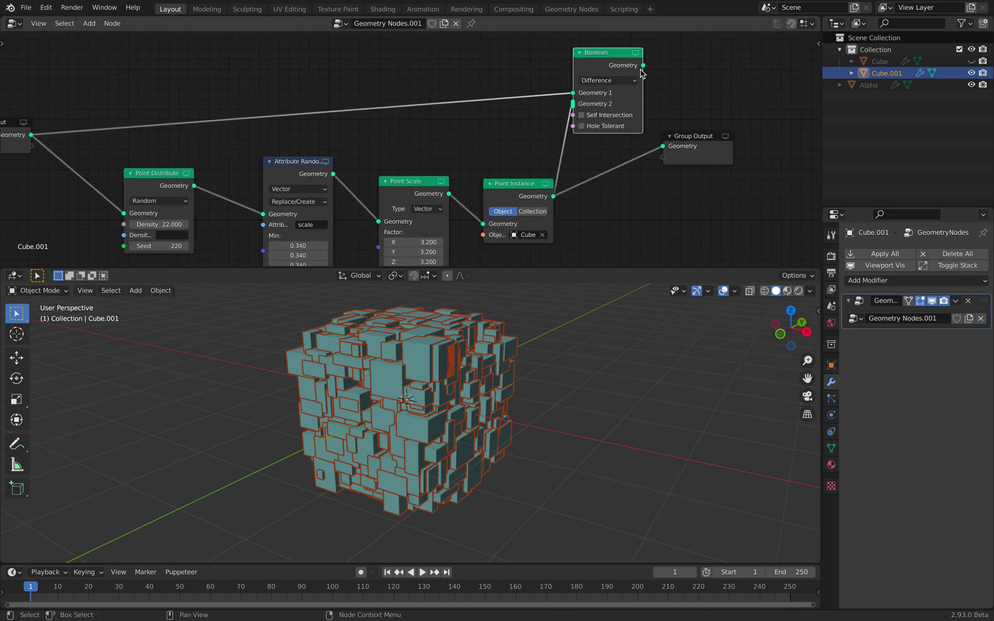
left_click_drag(642, 65, 663, 145)
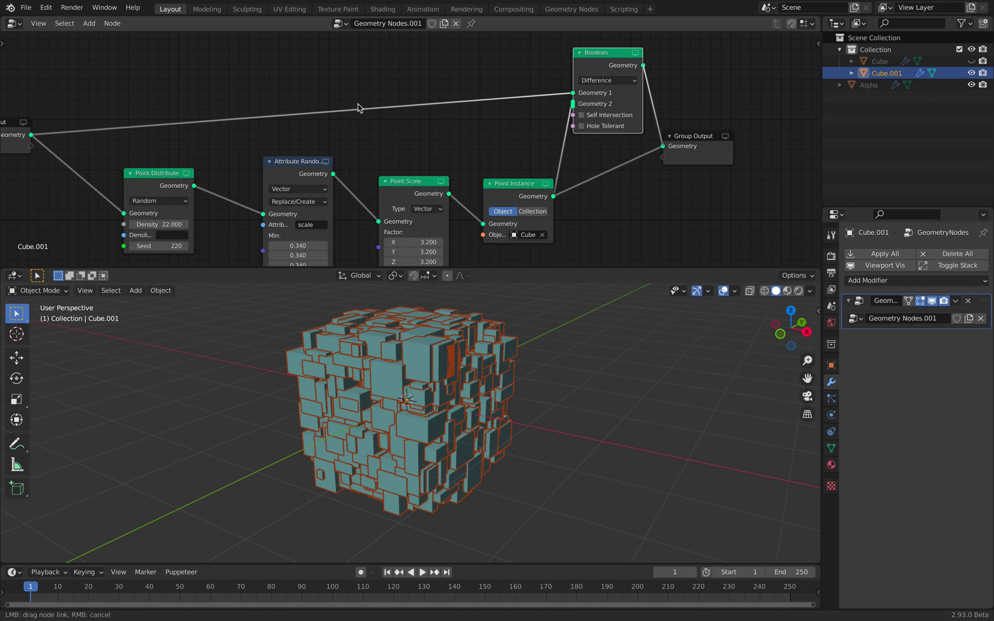
left_click_drag(358, 107, 358, 108)
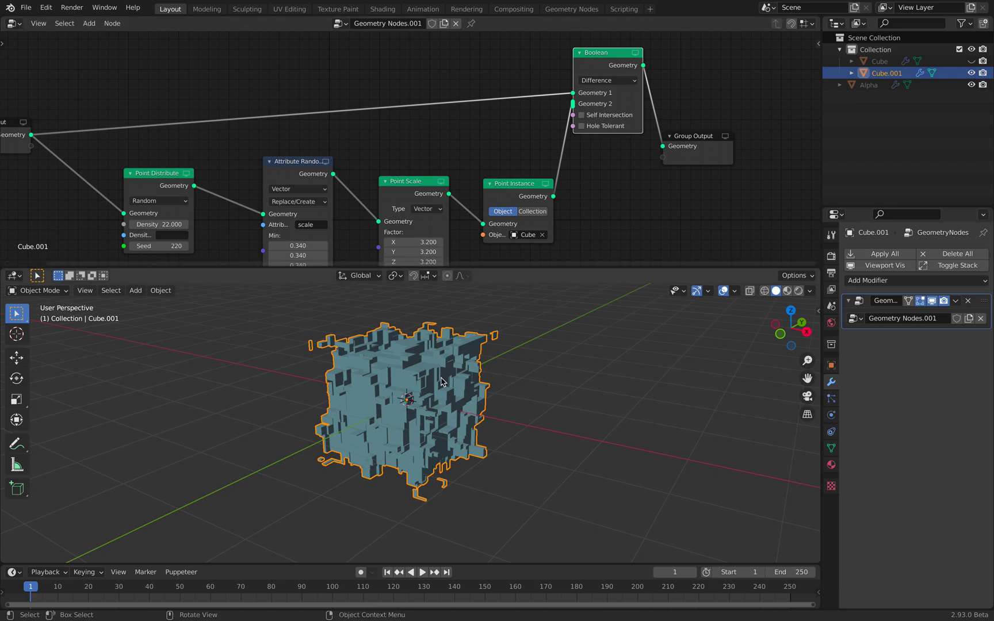
- Tidy the Geometry Nodes layout by repositioning the Group Output, Boolean, Group Input and Point Distribute nodes
middle_click_drag(478, 340, 428, 389)
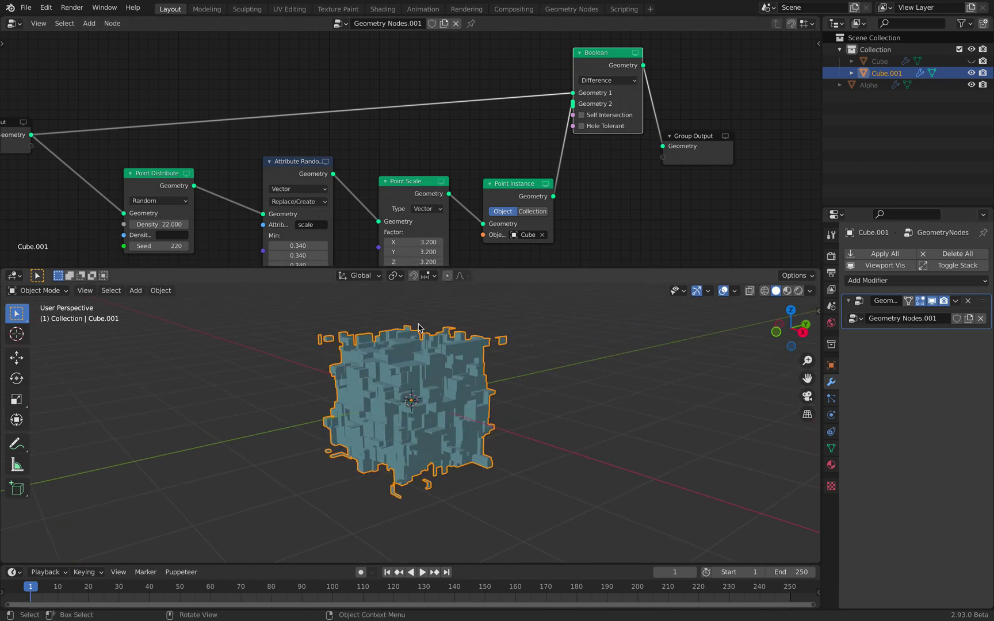
middle_click_drag(497, 150, 554, 134)
middle_click_drag(428, 351, 438, 401)
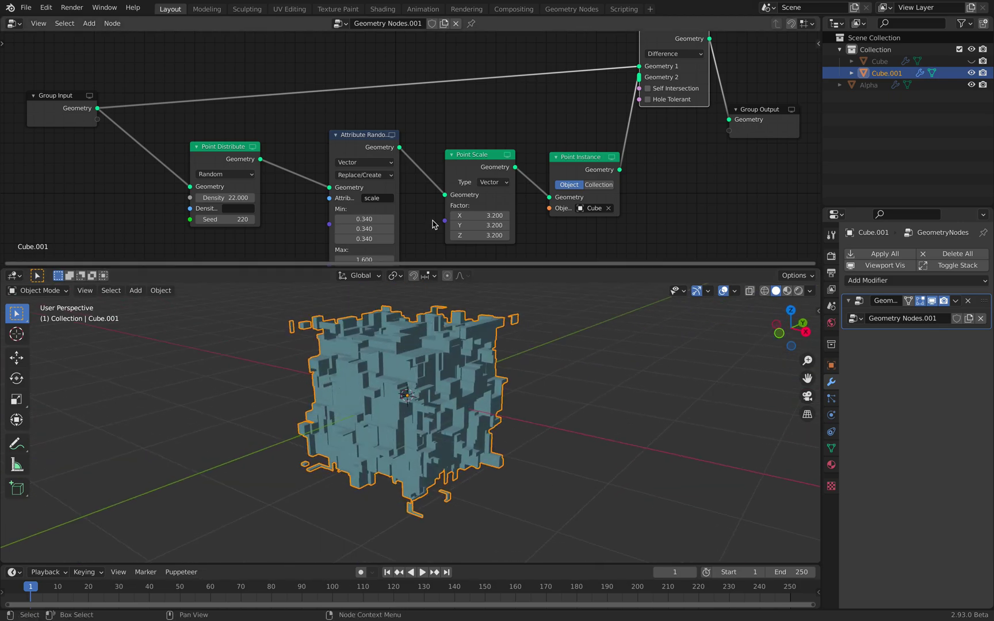
scroll(455, 167, "down", 2)
left_click_drag(666, 113, 699, 118)
left_click_drag(611, 52, 637, 78)
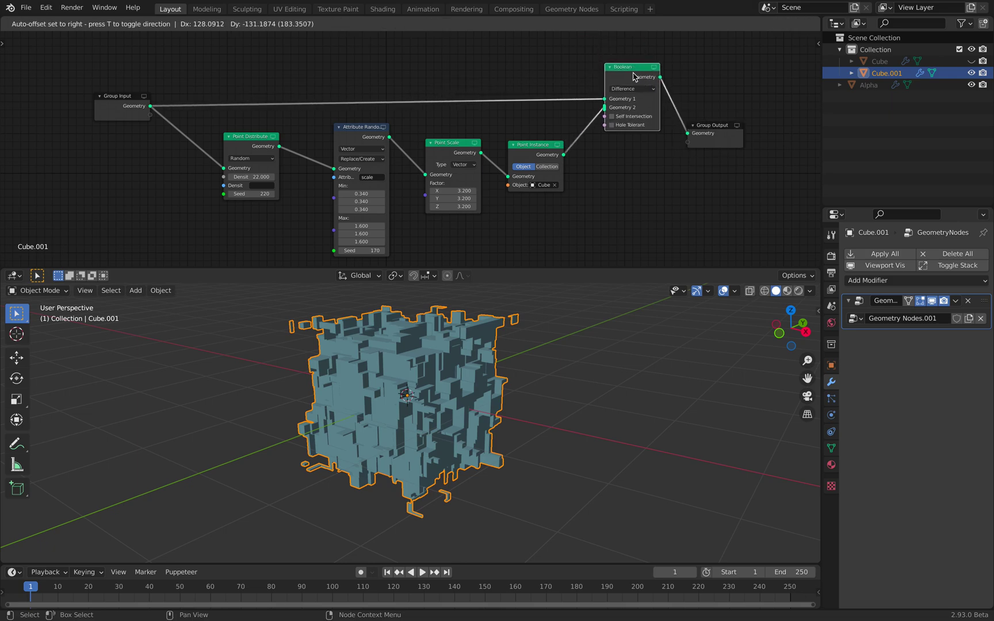
left_click_drag(141, 104, 144, 99)
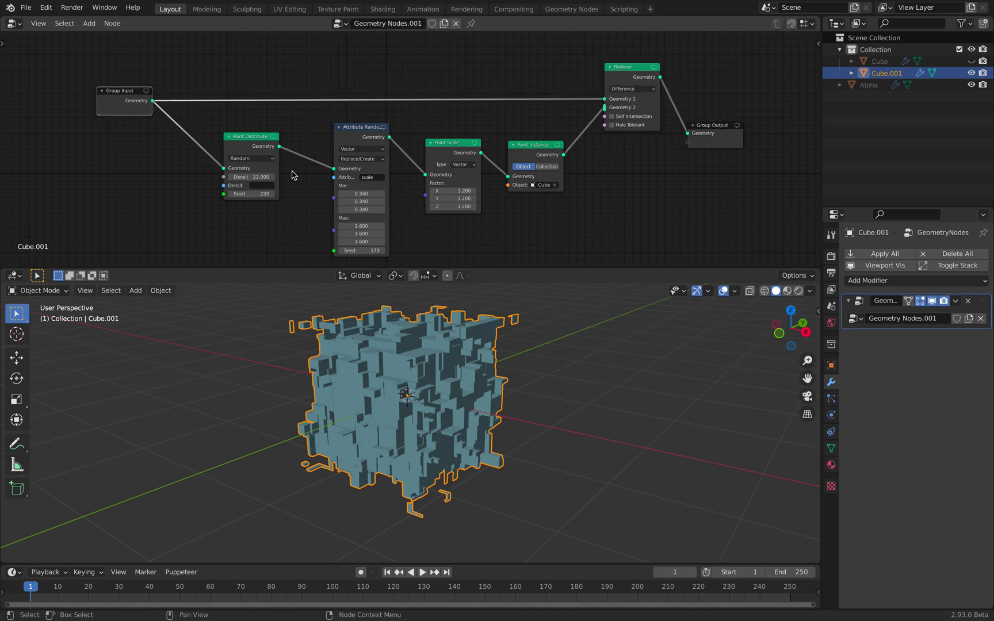
left_click_drag(255, 145, 244, 146)
- Set the Point Distribute density to 5 and deselect the cube
middle_click_drag(495, 345, 481, 332)
middle_click_drag(404, 170, 397, 114)
scroll(361, 121, "up", 2)
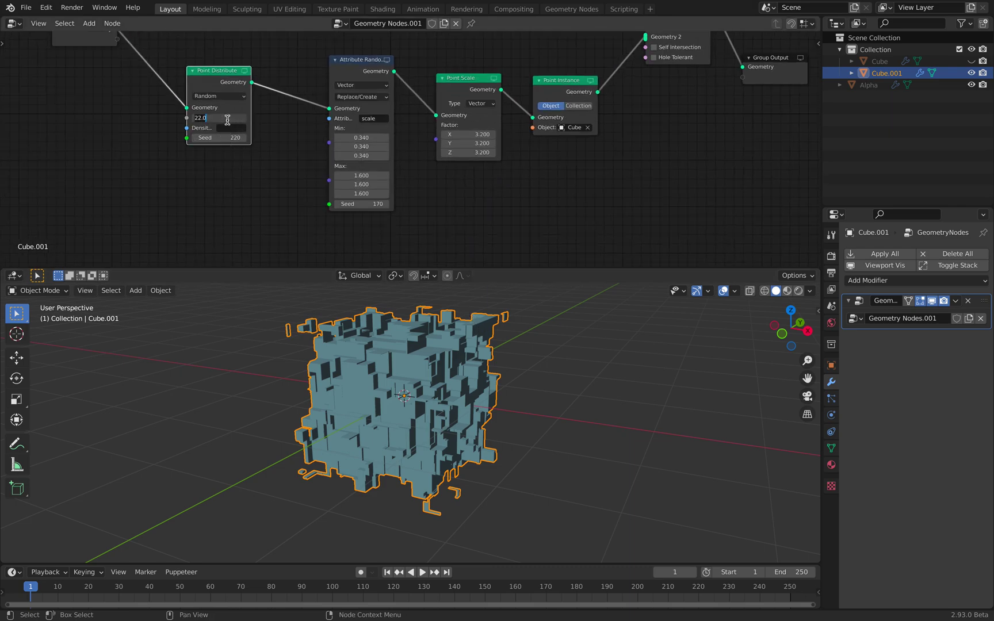
key("Return")
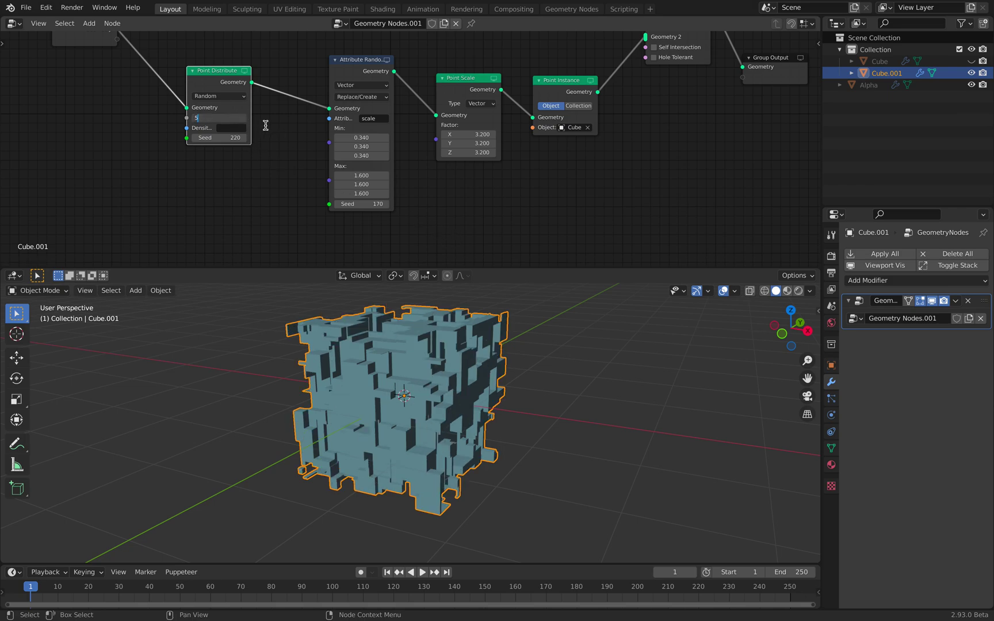
key("Return")
middle_click_drag(524, 389, 456, 359)
left_click(561, 347)
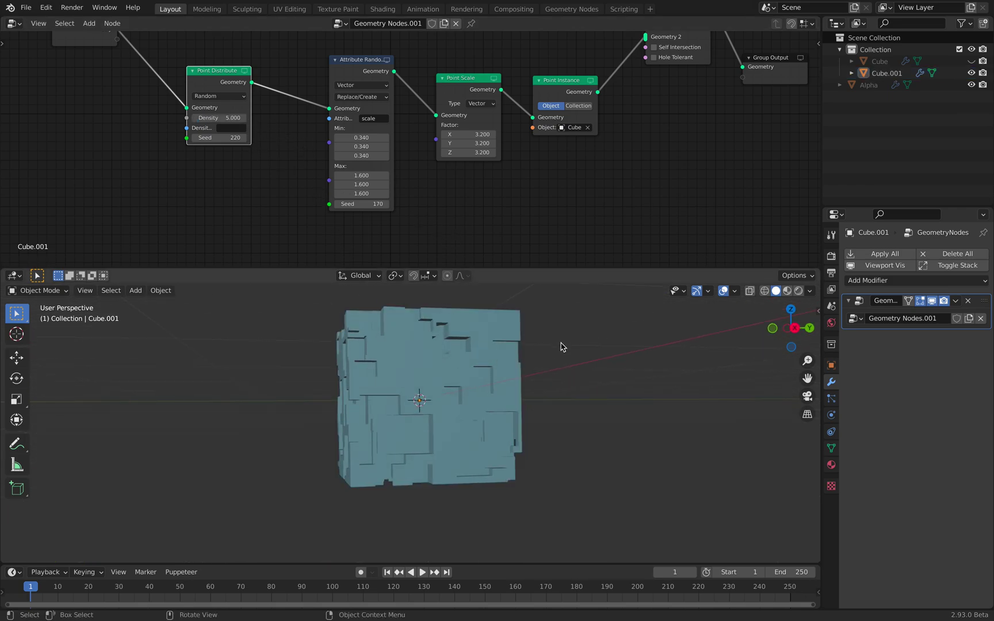
- Enable Cavity in the viewport's solid shading and save the file
middle_click_drag(562, 346, 506, 390)
left_click(812, 292)
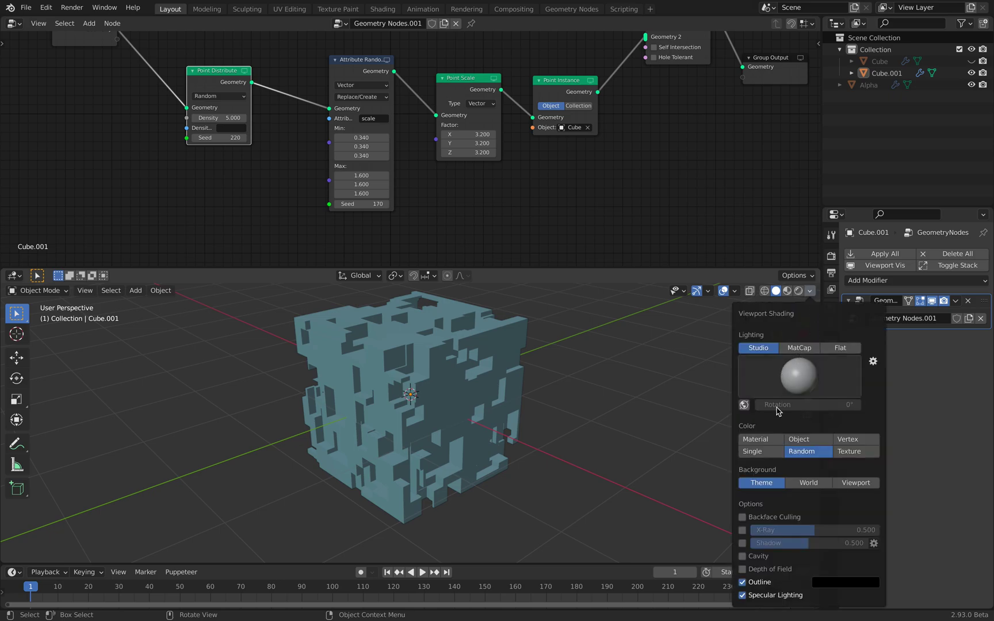
left_click(743, 557)
middle_click_drag(588, 413, 564, 415)
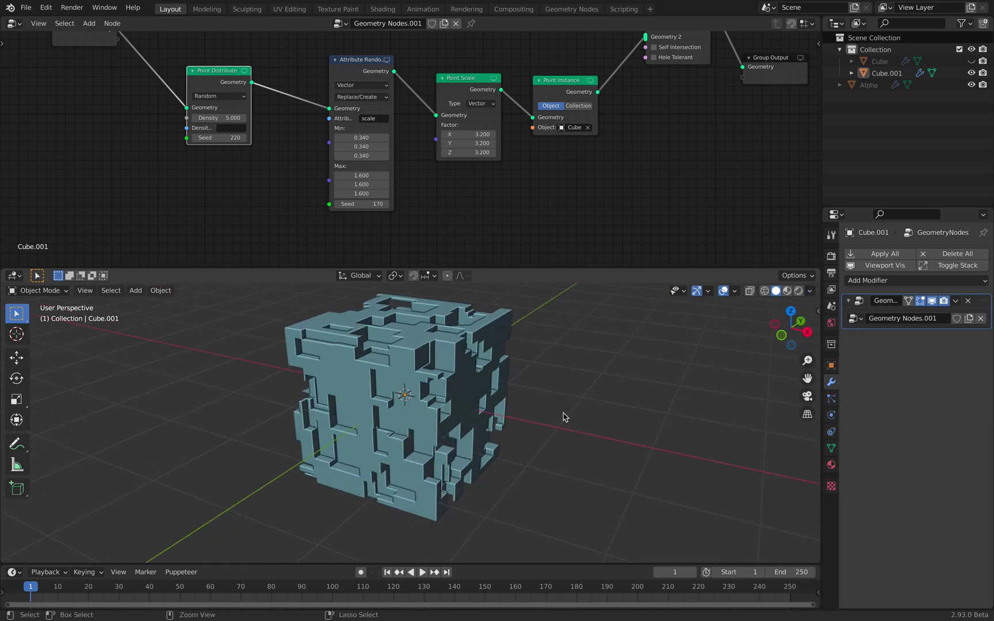
key("ctrl+s")
middle_click_drag(388, 339, 418, 390)
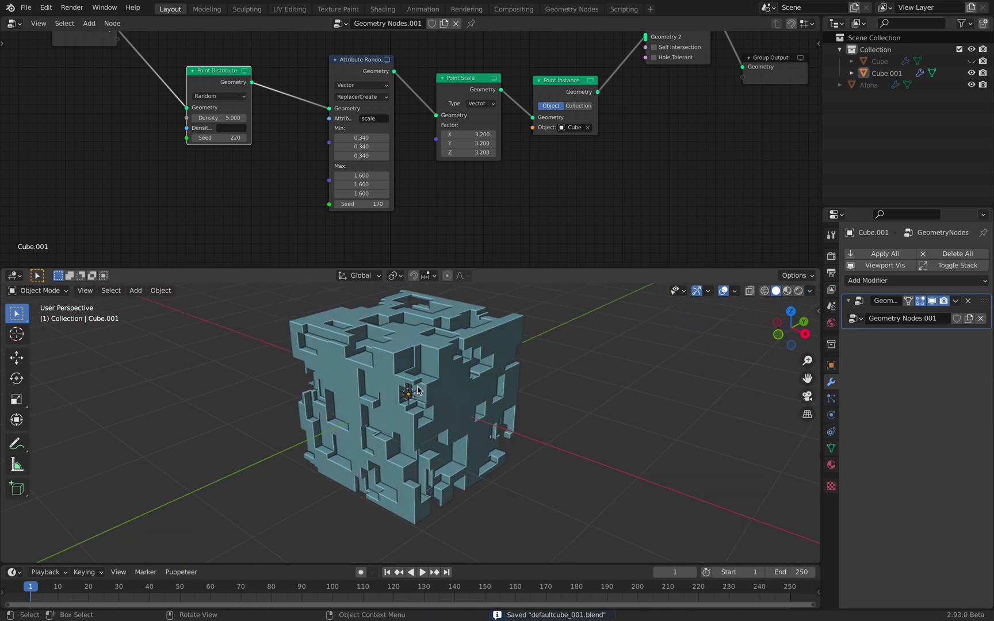
- Keep the Boolean operation at Difference, move Group Output farther from the Boolean node, and save the file
middle_click_drag(509, 142, 381, 176)
scroll(371, 181, "down", 2)
scroll(402, 166, "up", 1)
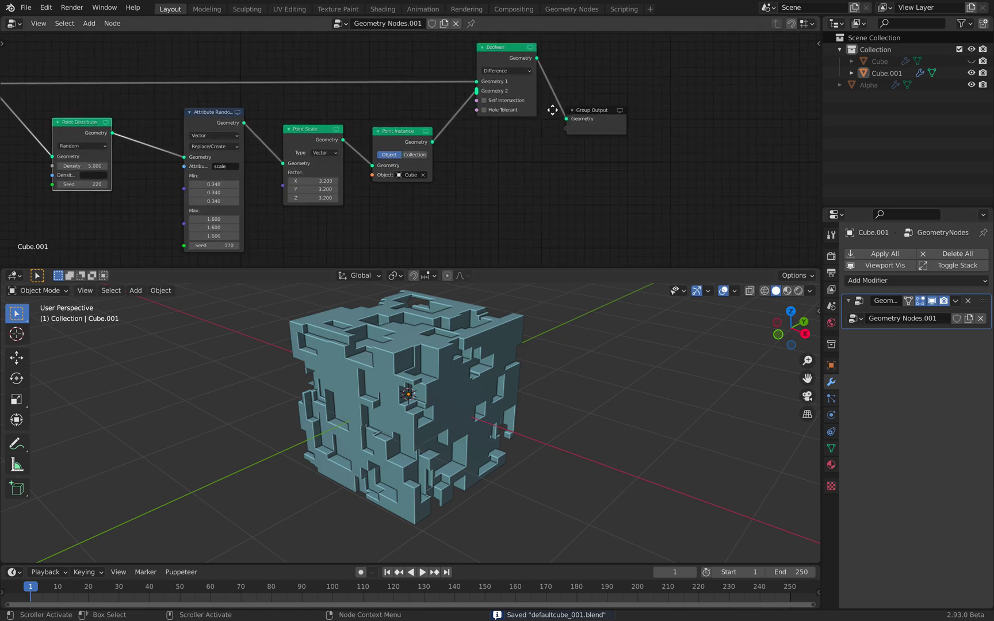
middle_click_drag(536, 65, 533, 117)
scroll(532, 117, "up", 3)
left_click(533, 107)
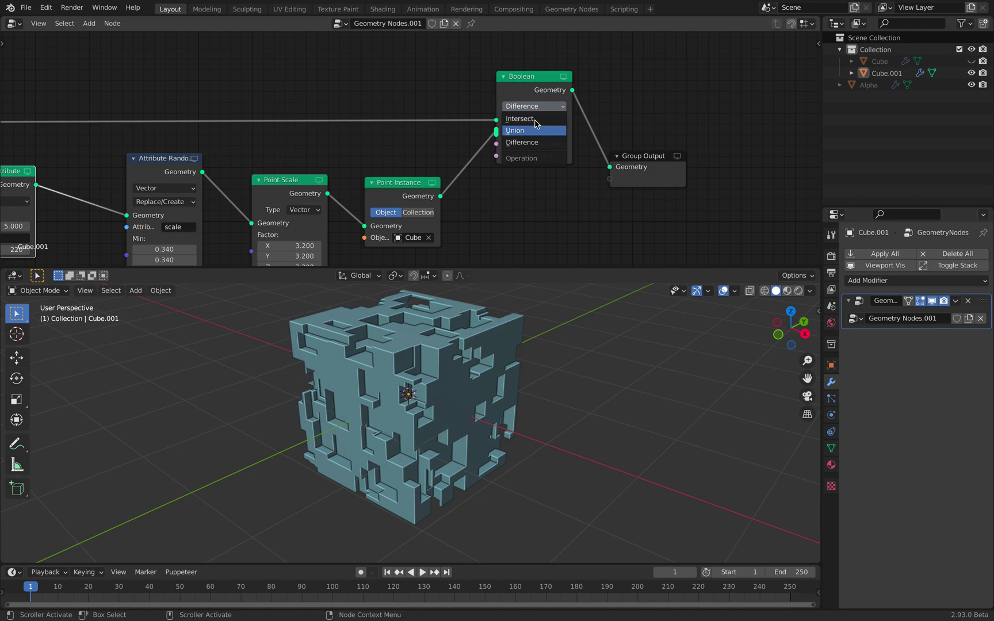
left_click(532, 80)
scroll(643, 159, "down", 4)
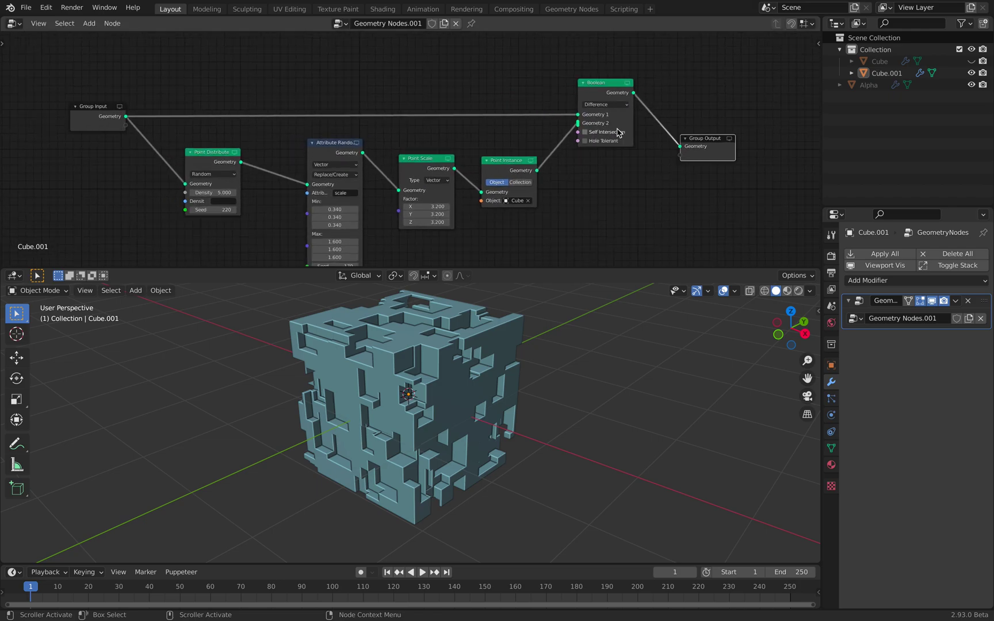
key("ctrl+s")
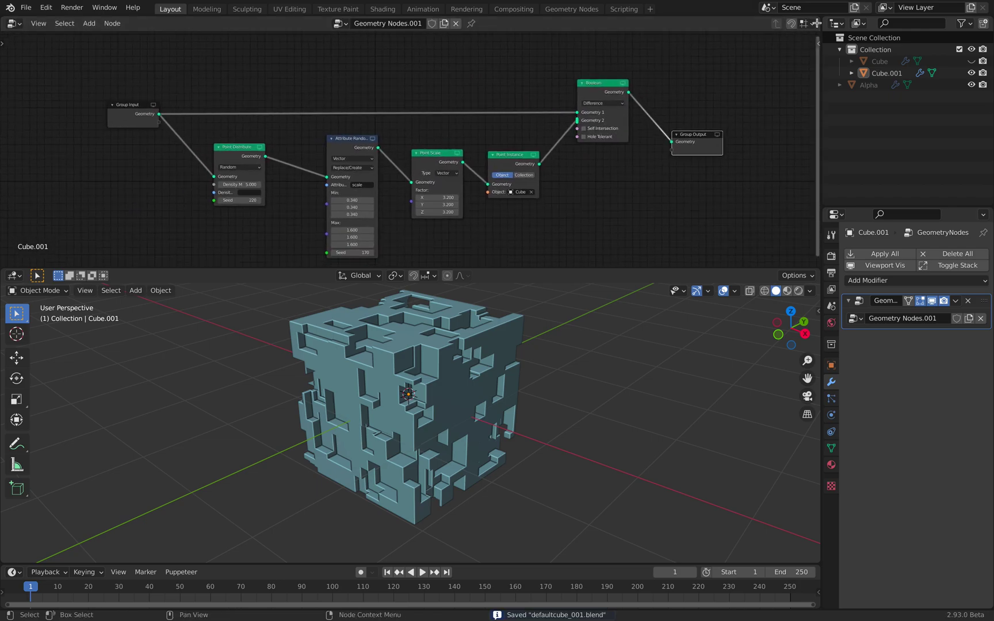
- Split the node editor in two and show the Sverchok tree NodeTree in the new area
left_click_drag(801, 20, 403, 23)
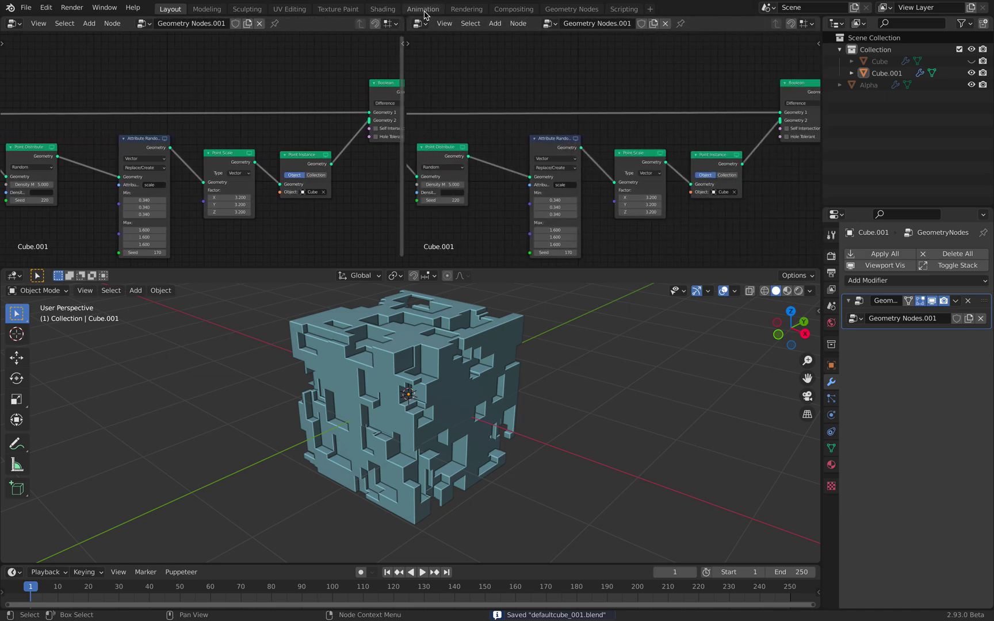
left_click(420, 23)
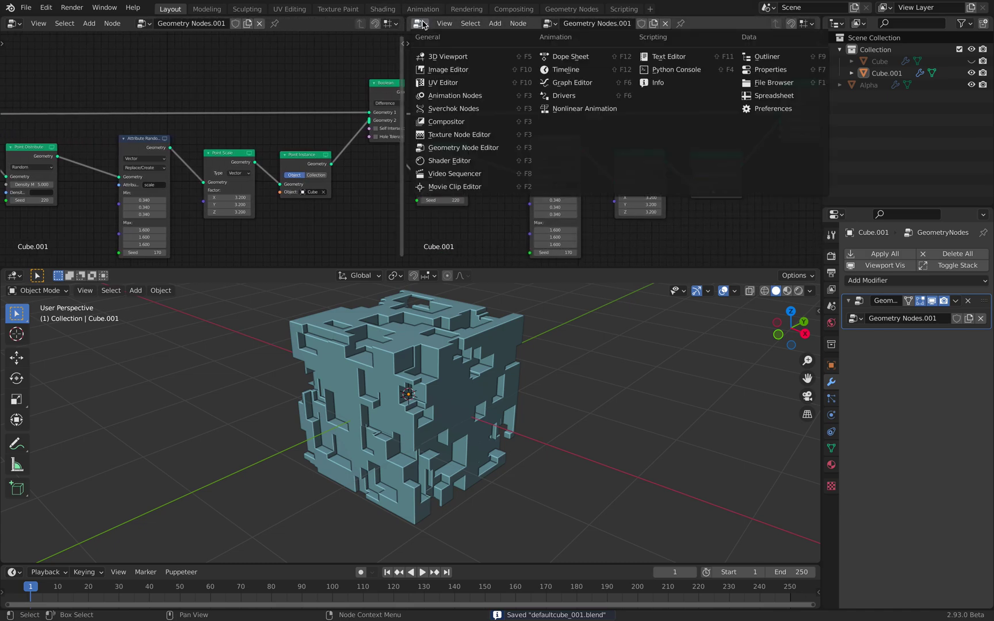
left_click(450, 109)
left_click(567, 25)
left_click(569, 38)
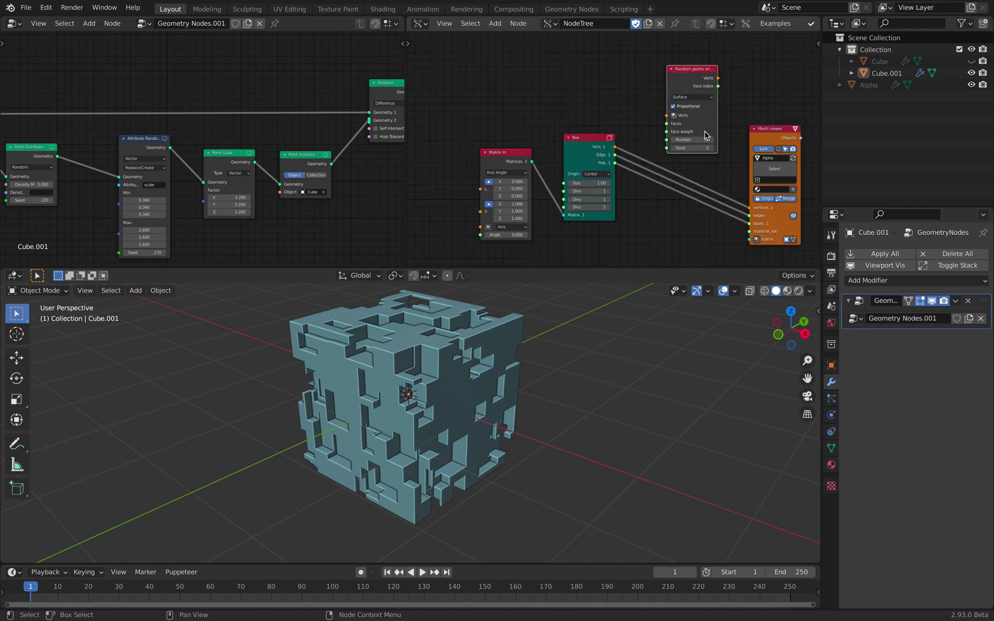
- Delete the unconnected random points node and set Matrix In's scale to X 1.840, Y 1.780, Z 3.220
key("x")
middle_click_drag(581, 140, 606, 127)
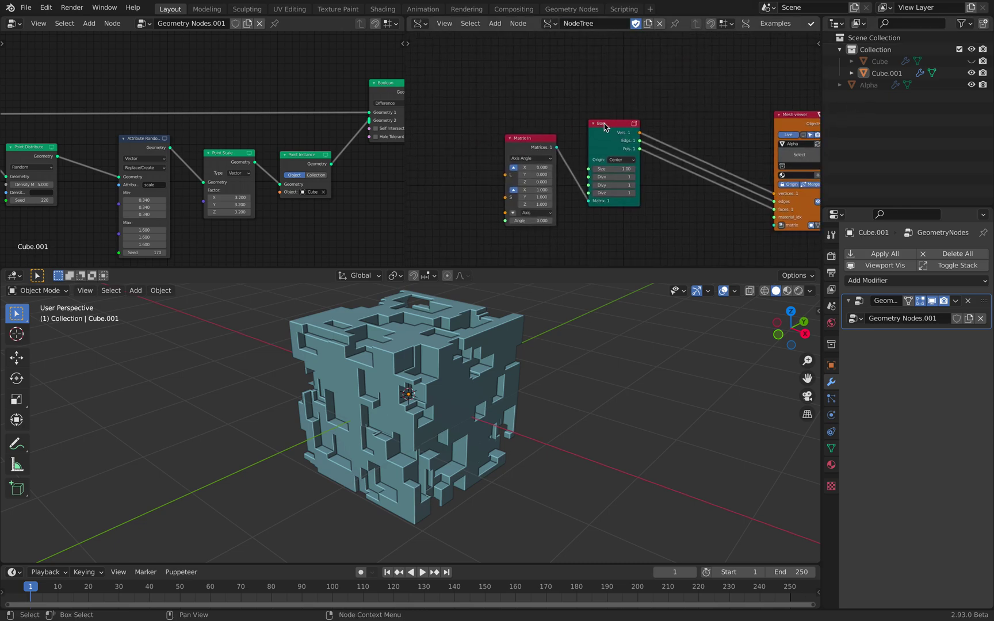
left_click_drag(606, 126, 623, 113)
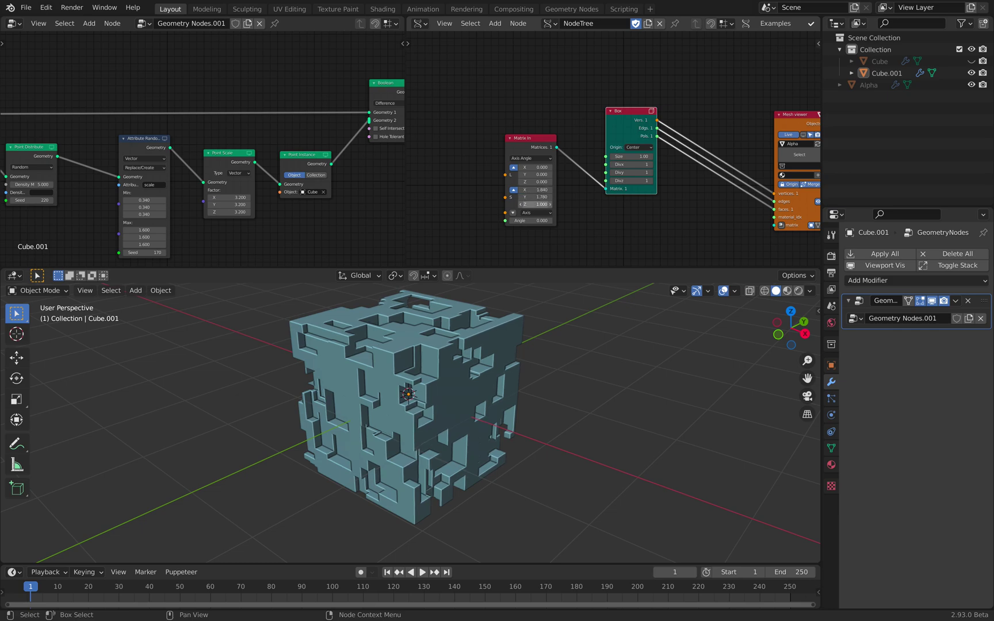
middle_click_drag(311, 191, 403, 192)
scroll(337, 145, "down", 2)
middle_click_drag(102, 114, 162, 113)
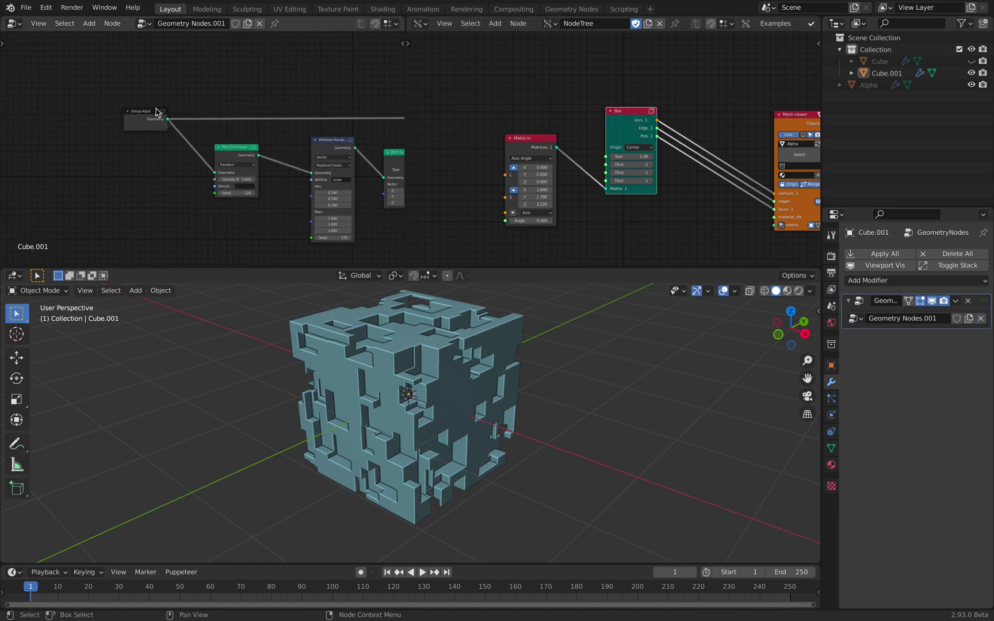
middle_click_drag(292, 131, 204, 132)
- Hide Cube.001 and remove the existing modifier from the Alpha object
left_click_drag(404, 108, 443, 108)
left_click(971, 73)
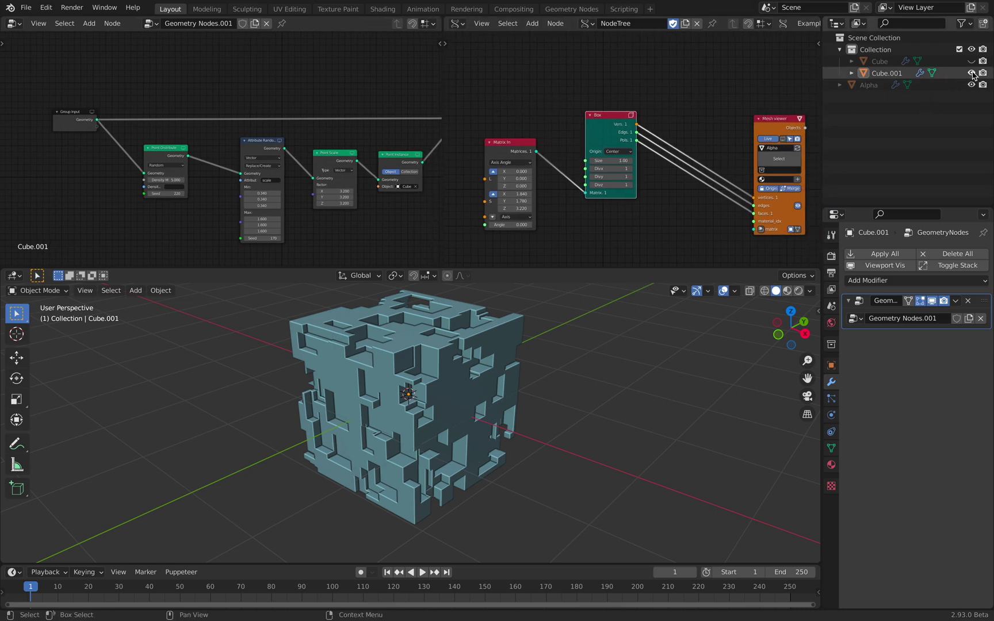
left_click(901, 87)
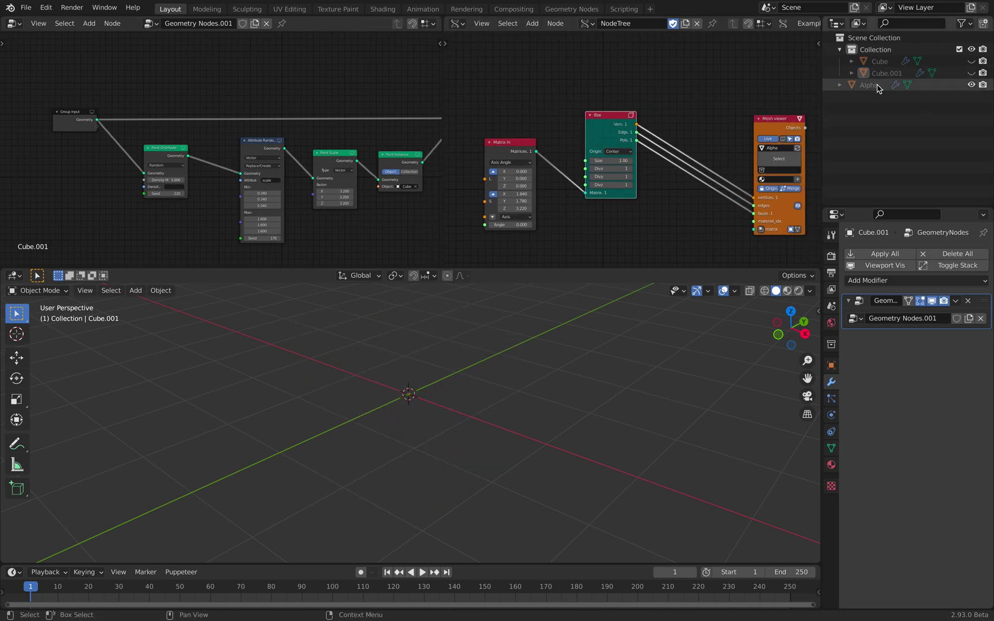
left_click(969, 299)
left_click(900, 254)
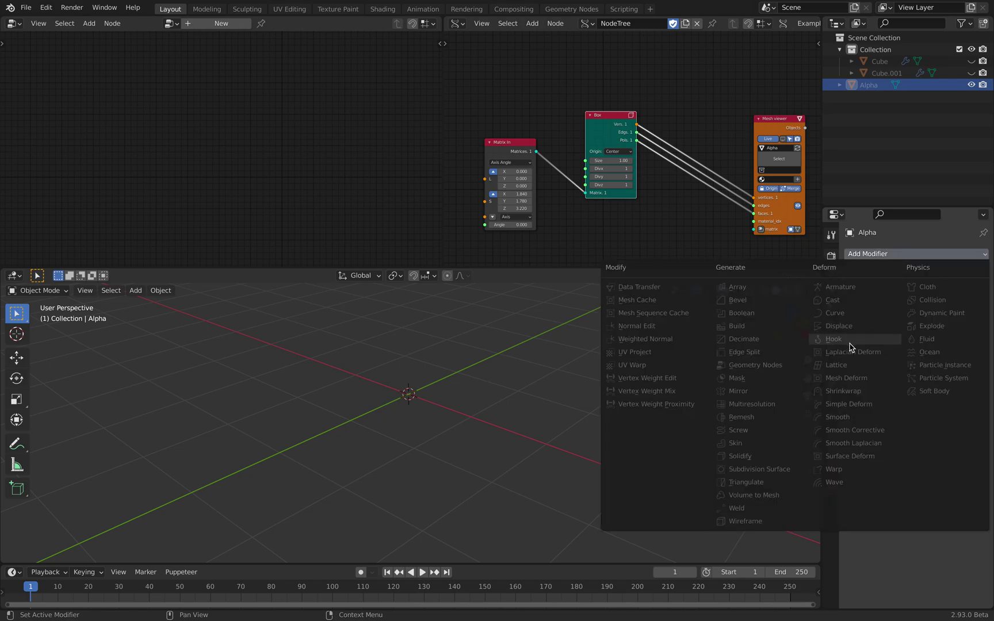
- Turn on viewport display in the Mesh viewer node and select the Alpha box
middle_click_drag(729, 94, 718, 94)
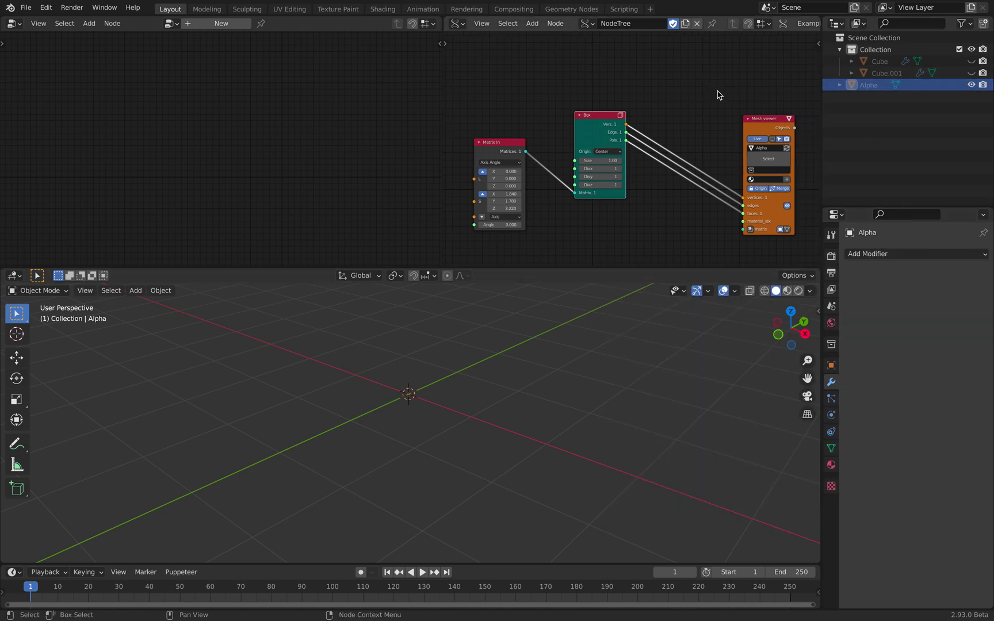
left_click(776, 140)
left_click(895, 84)
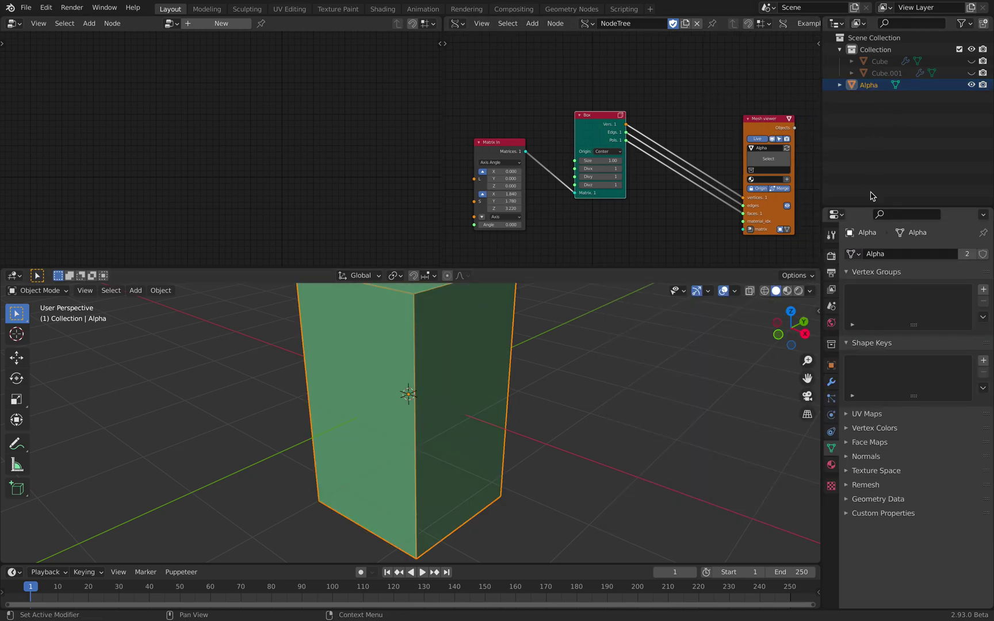
- Add a Geometry Nodes modifier to Alpha, assign it the Geometry Nodes.001 group, and save the file
left_click(832, 382)
left_click(889, 254)
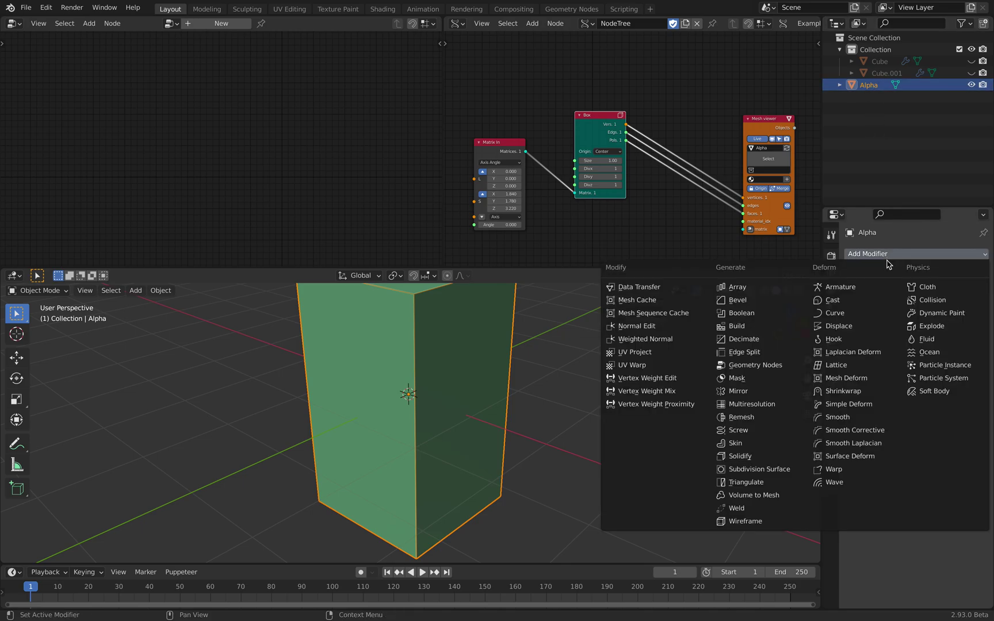
left_click(784, 365)
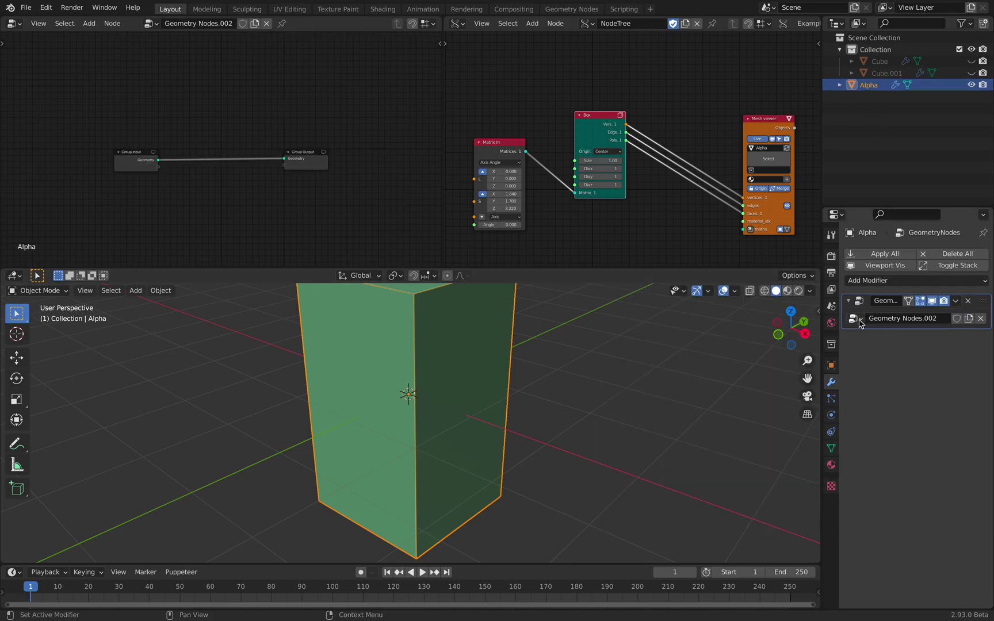
left_click(860, 323)
left_click(835, 344)
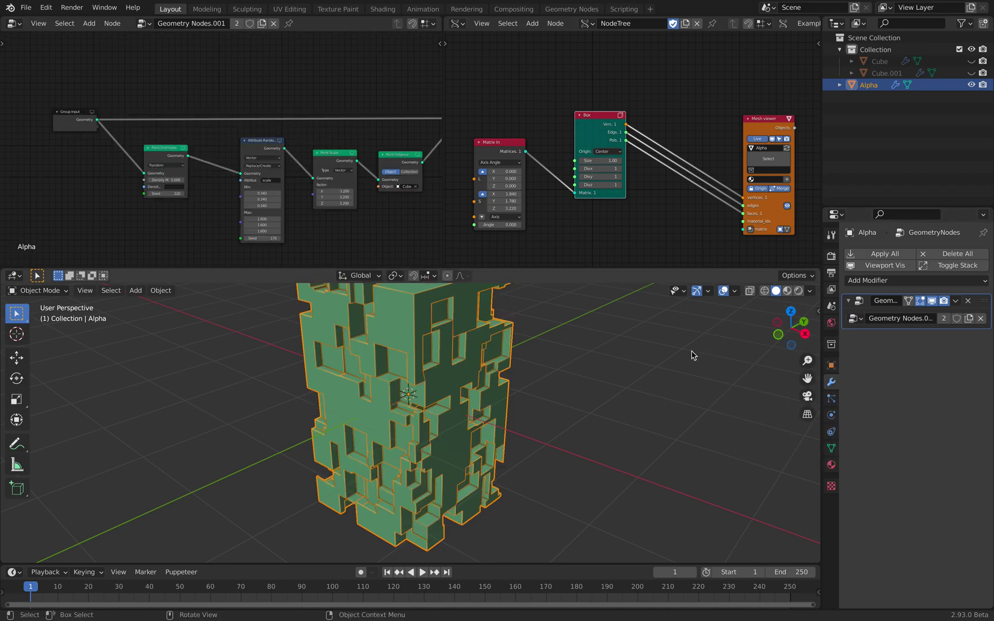
scroll(692, 355, "down", 2)
middle_click_drag(693, 355, 679, 356)
middle_click_drag(658, 397, 551, 389)
key("ctrl+s")
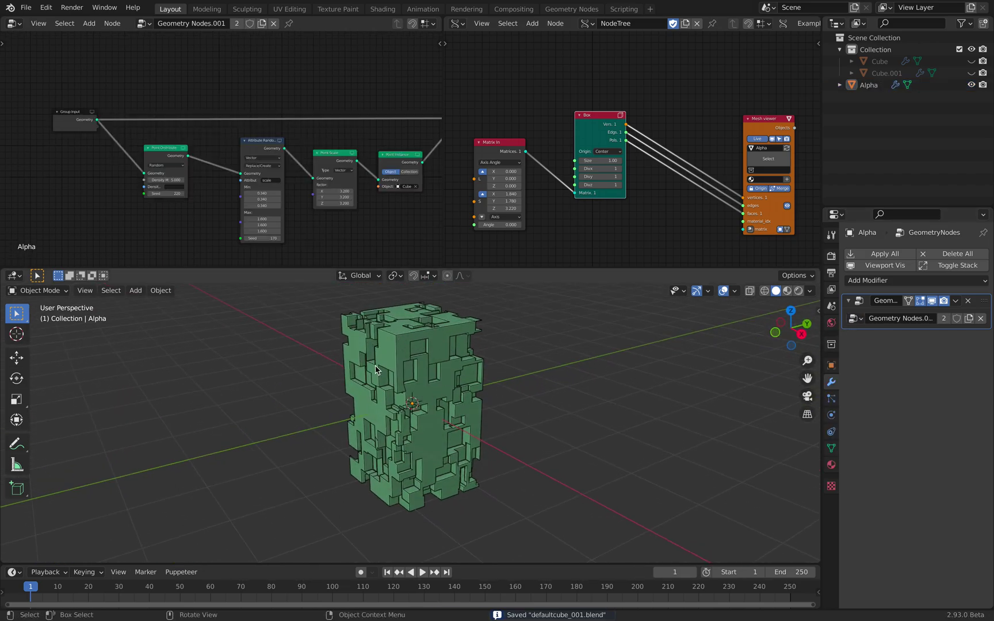
- Widen the Geometry Nodes editor beside the Sverchok editor and bring the Boolean and Group Output nodes into view
scroll(495, 182, "up", 2)
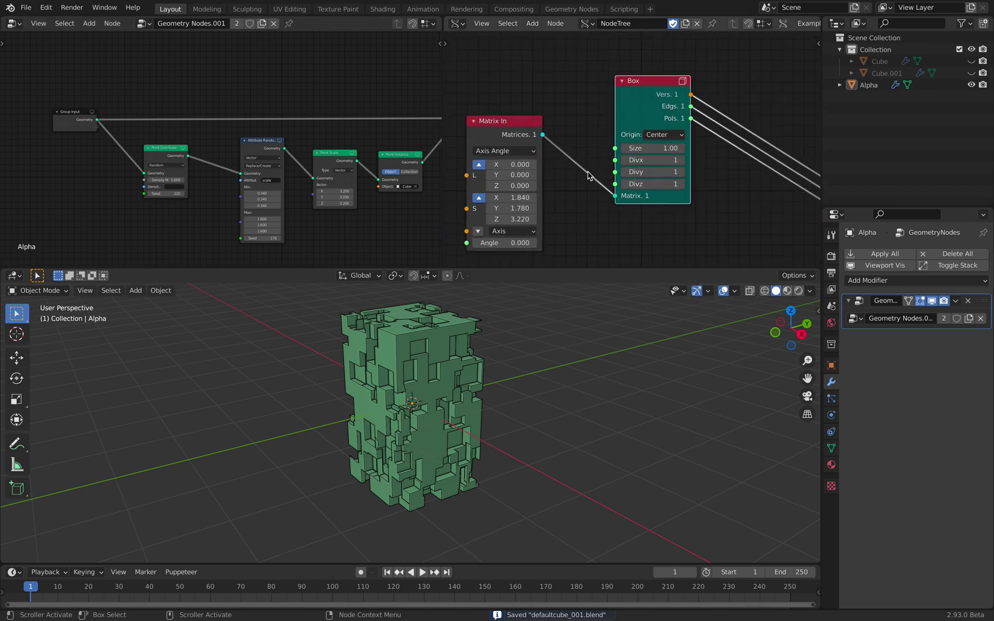
middle_click_drag(588, 176, 602, 167, "ctrl")
middle_click_drag(470, 149, 487, 150)
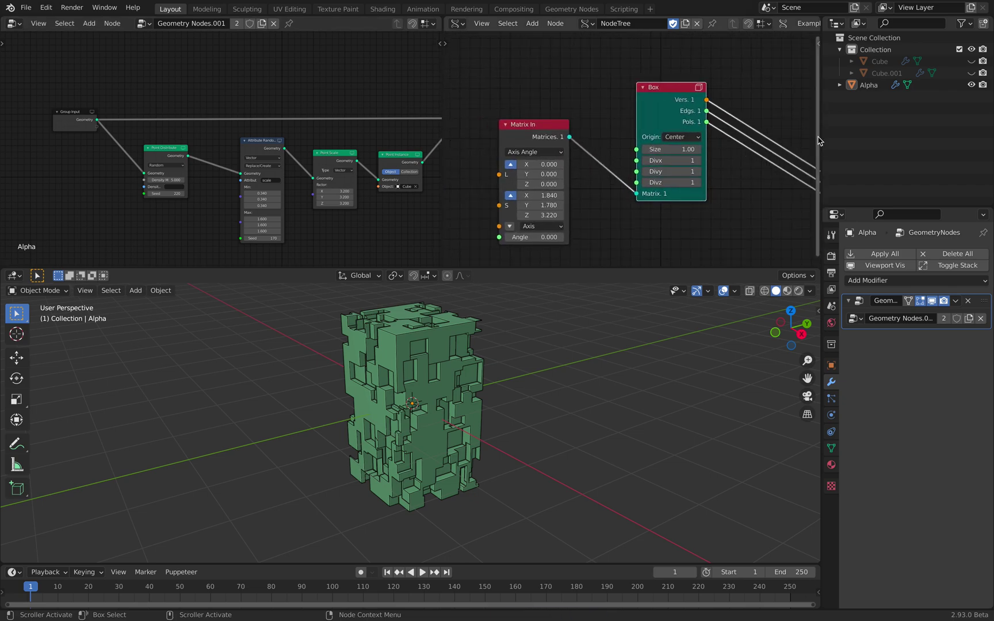
left_click_drag(443, 90, 579, 90)
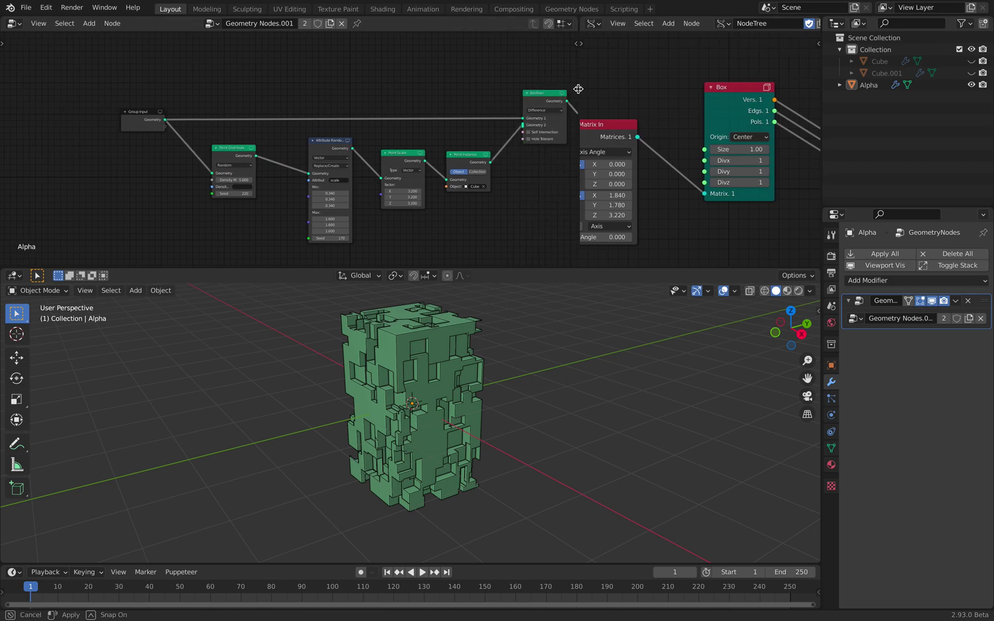
scroll(485, 95, "up", 2)
middle_click_drag(482, 95, 326, 105)
- Stretch the Sverchok box along X by raising Matrix In's X scale to 9.900
mouse_move(486, 362)
middle_mouse_down()
mouse_move(512, 348)
mouse_move(478, 348)
middle_mouse_up()
middle_click_drag(603, 199, 640, 196)
left_click(641, 196)
type("3")
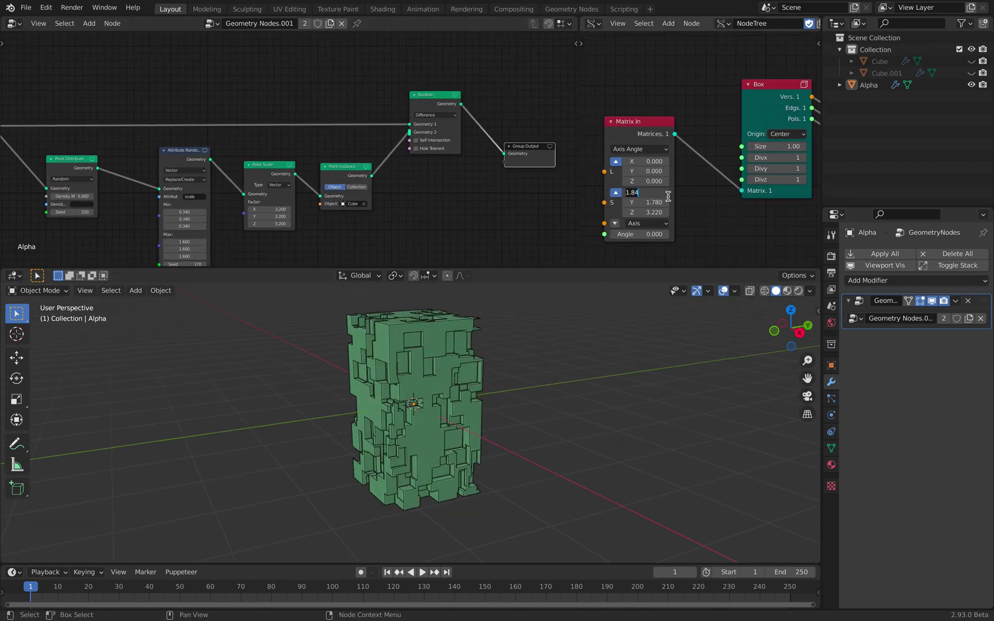
key("Return")
middle_click_drag(576, 322, 609, 340)
left_click_drag(642, 192, 700, 192)
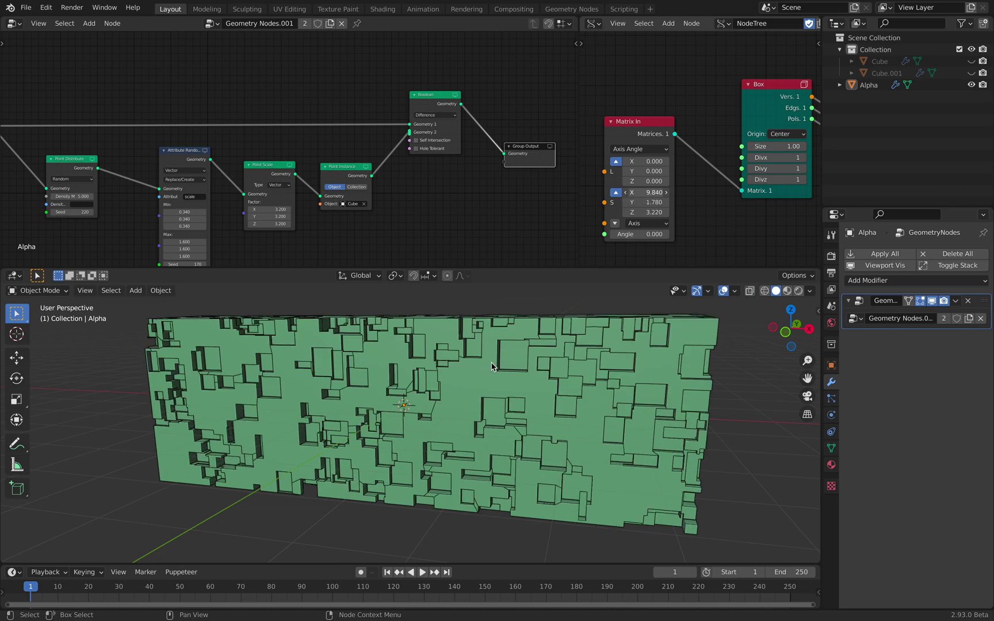
middle_click_drag(429, 365, 363, 371)
middle_click_drag(415, 333, 451, 341)
- Move the Attribute Randomize node closer to Point Distribute, leaving space before Point Scale
middle_click_drag(233, 138, 306, 134)
left_click_drag(248, 158, 205, 154)
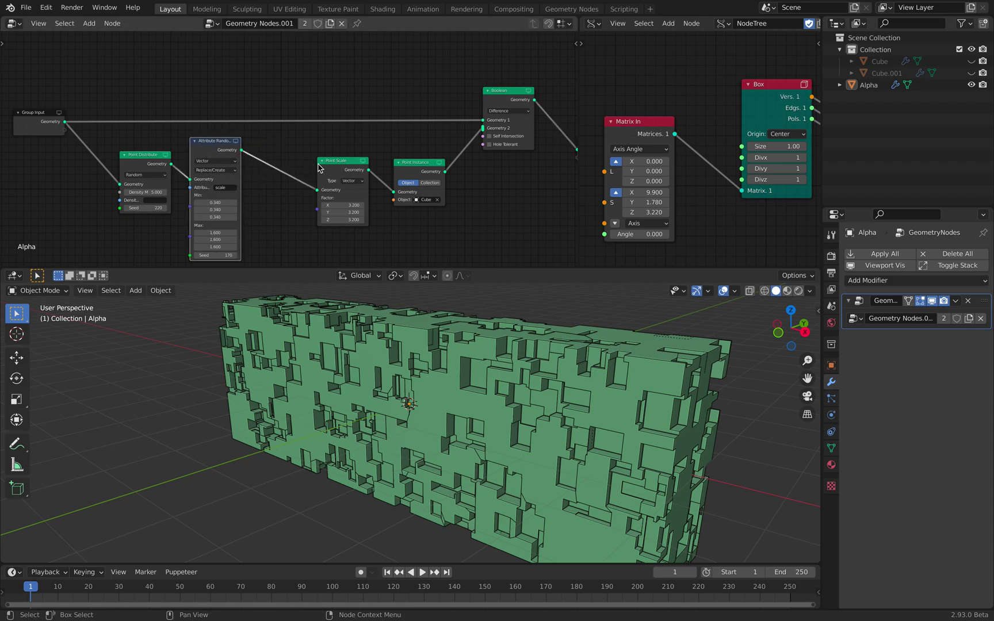
- Move the Point Scale, Point Instance, Boolean and Group Output nodes closer together in a compact chain, and save the file
left_click_drag(334, 166, 275, 163)
left_click_drag(406, 164, 338, 163)
left_click_drag(493, 99, 416, 115)
middle_click_drag(536, 136, 367, 123)
left_click(427, 130)
left_click_drag(427, 133, 331, 122)
scroll(219, 102, "up", 10, "ctrl")
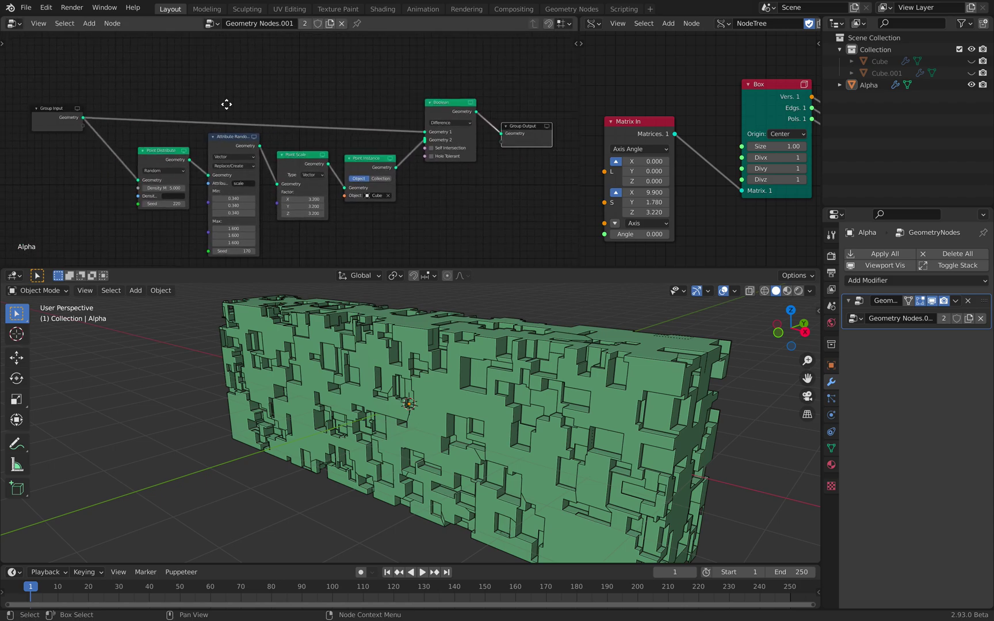
key("ctrl+s")
- Widen the Sverchok editor at the expense of the Geometry Nodes editor, and bring the Box and Mesh viewer nodes into view
scroll(241, 96, "down", 8, "ctrl")
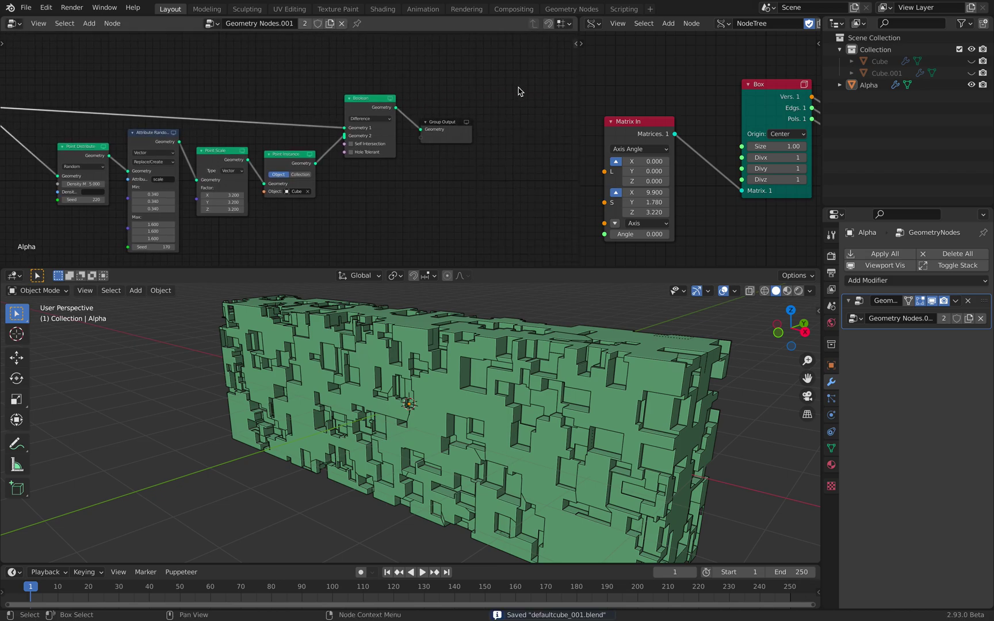
left_click_drag(578, 90, 412, 90)
middle_click_drag(530, 98, 601, 87)
middle_click_drag(643, 116, 491, 107)
scroll(680, 147, "down", 6)
middle_click_drag(680, 147, 548, 149)
scroll(676, 144, "up", 3)
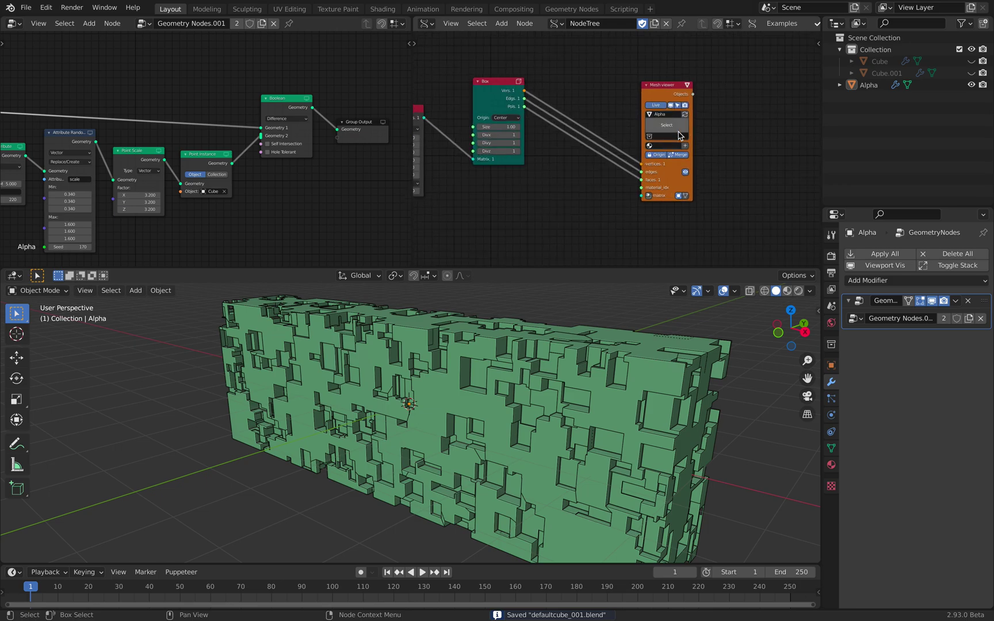
- Add a Vector P Field node in the space before Matrix In, and draw a link from its verts output toward Matrix In
middle_click_drag(773, 82, 539, 105)
key("shift+a")
left_click(539, 105)
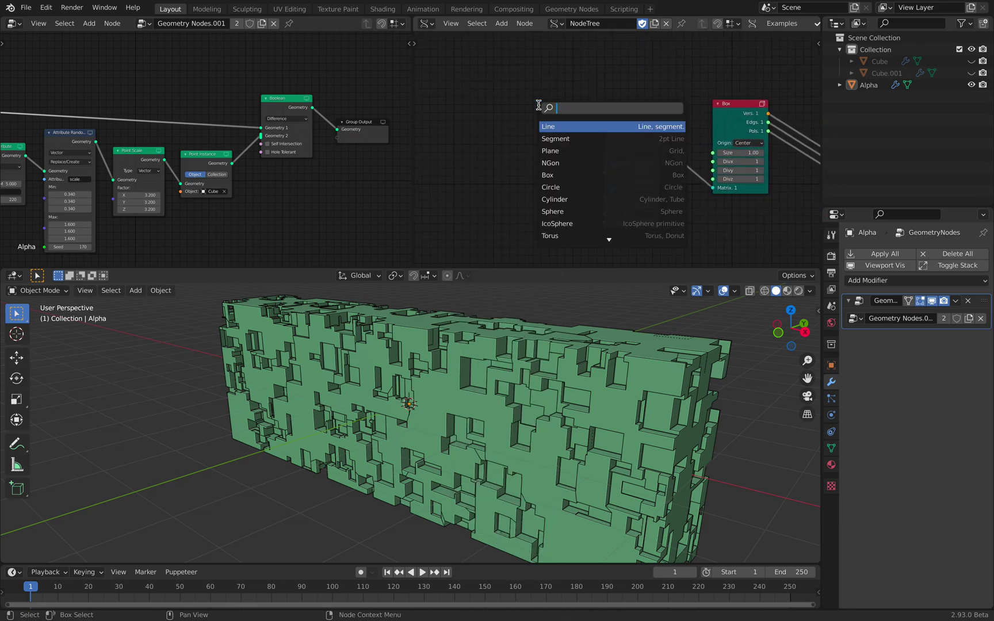
type("random")
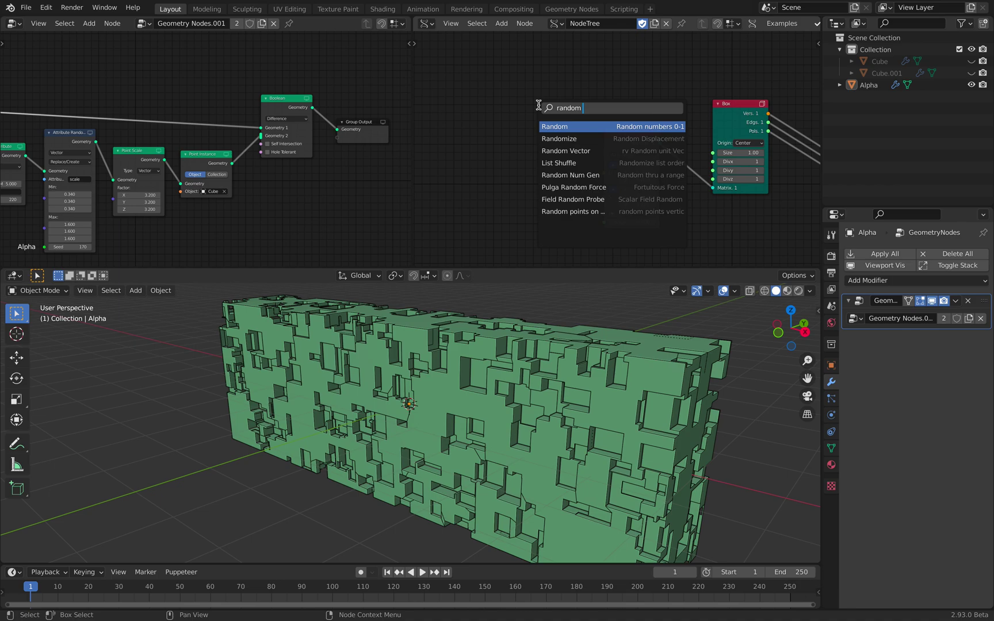
key("ctrl+BackSpace")
type("vector p")
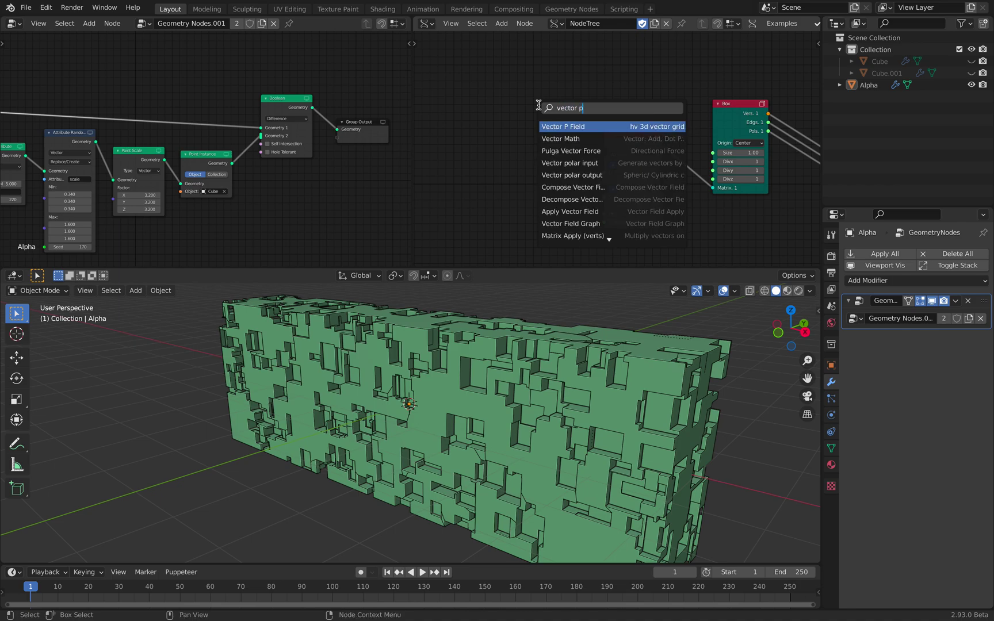
key("Return")
left_click(467, 118)
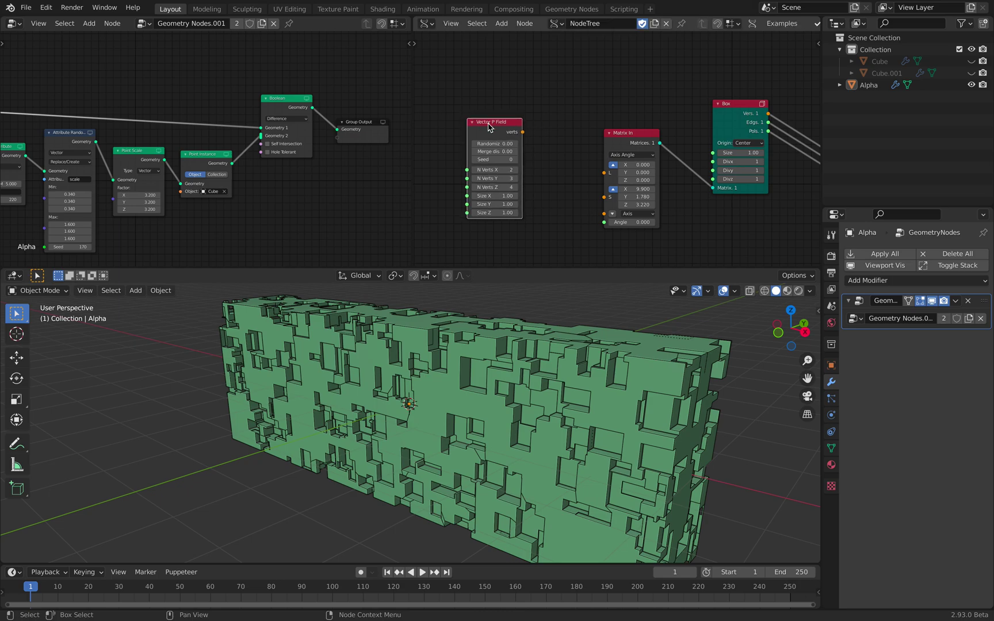
left_click_drag(523, 133, 588, 190)
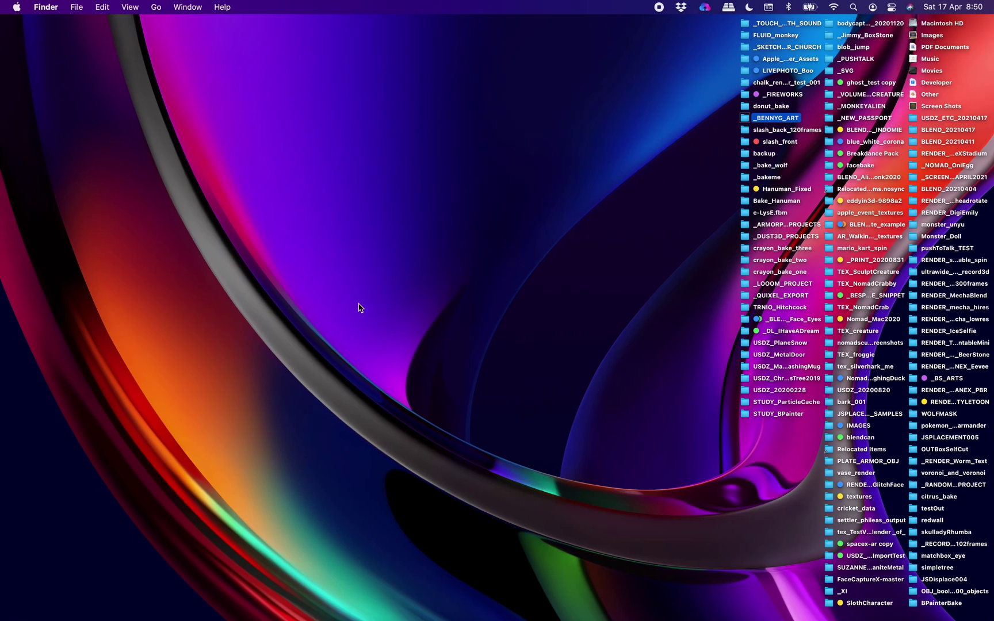
key("ctrl+Right")
key("ctrl+Left")
left_click(476, 250)
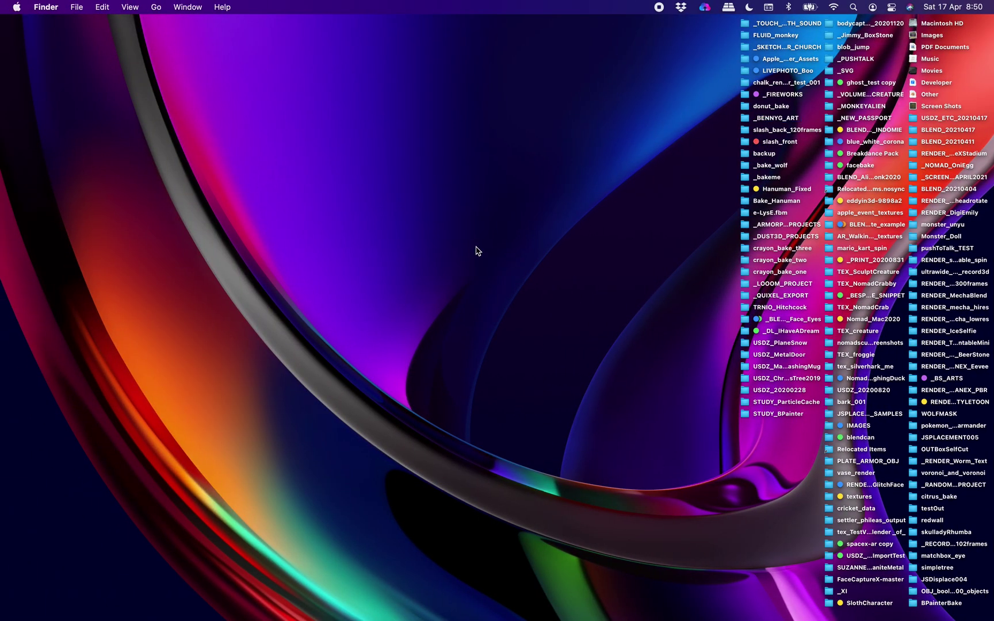